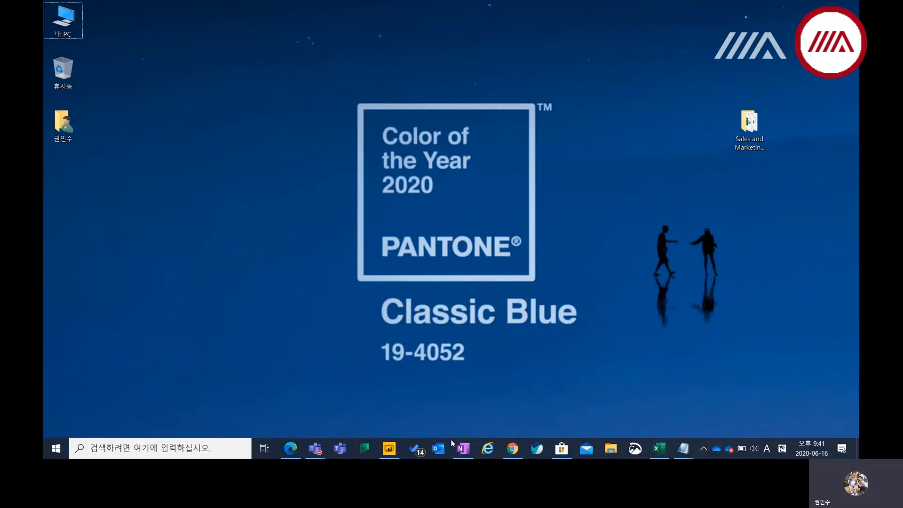
# Open the Power BI template apps overview article from the link in the OneNote lecture page and show it full screen.
pyautogui.click(465, 450)
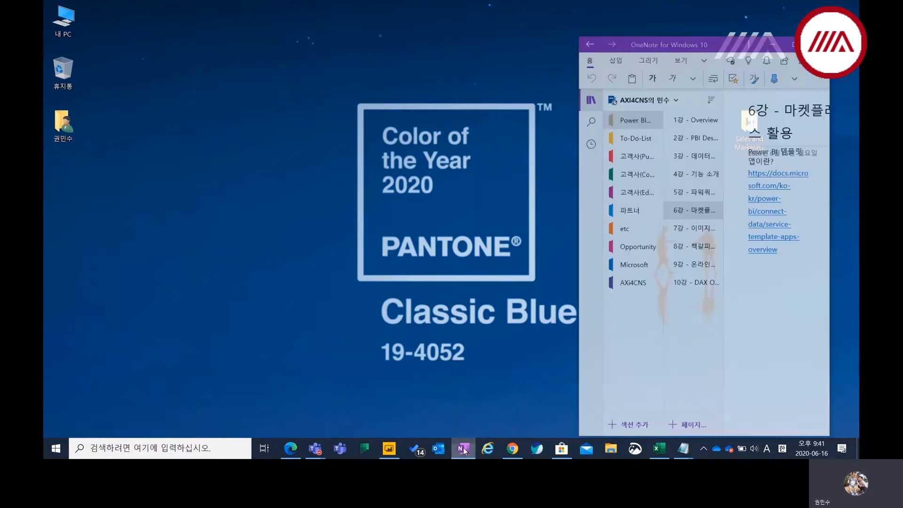
pyautogui.click(795, 152)
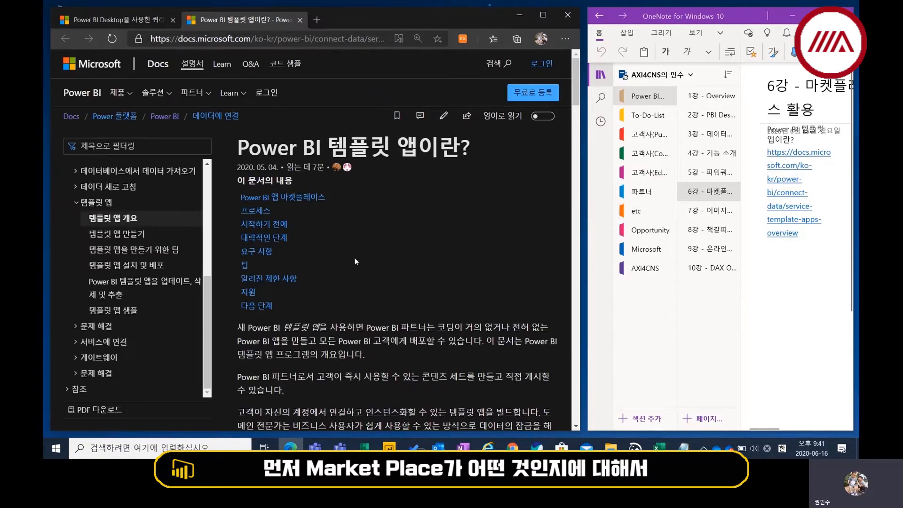
pyautogui.press('F11')
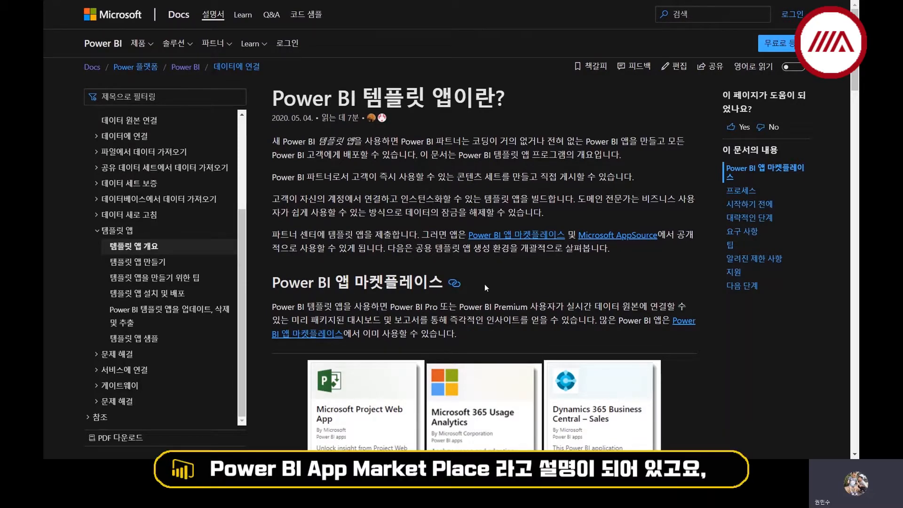
# Read the Power BI app marketplace section of the article and examine its sample app cards.
pyautogui.scroll(-2, 485, 284)
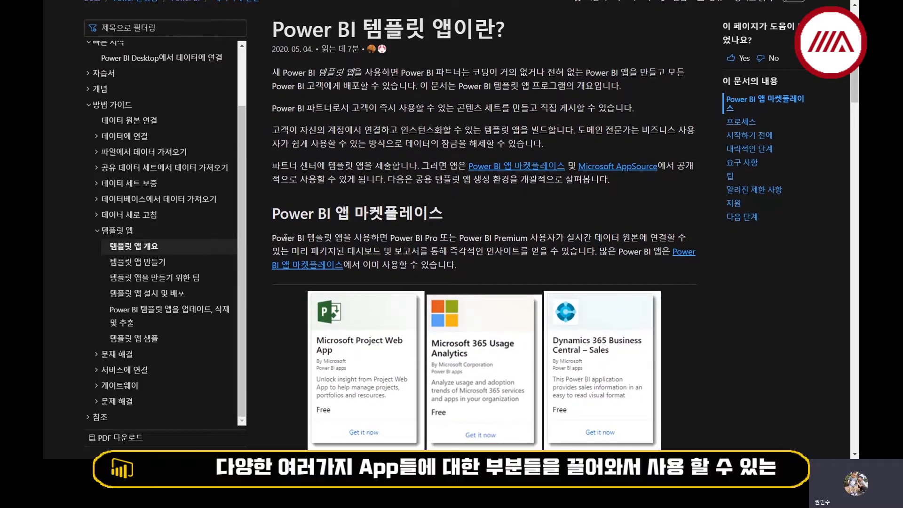
pyautogui.moveTo(274, 214); pyautogui.dragTo(513, 266)
pyautogui.click(513, 266)
pyautogui.scroll(-3, 512, 267)
pyautogui.scroll(-5, 515, 271)
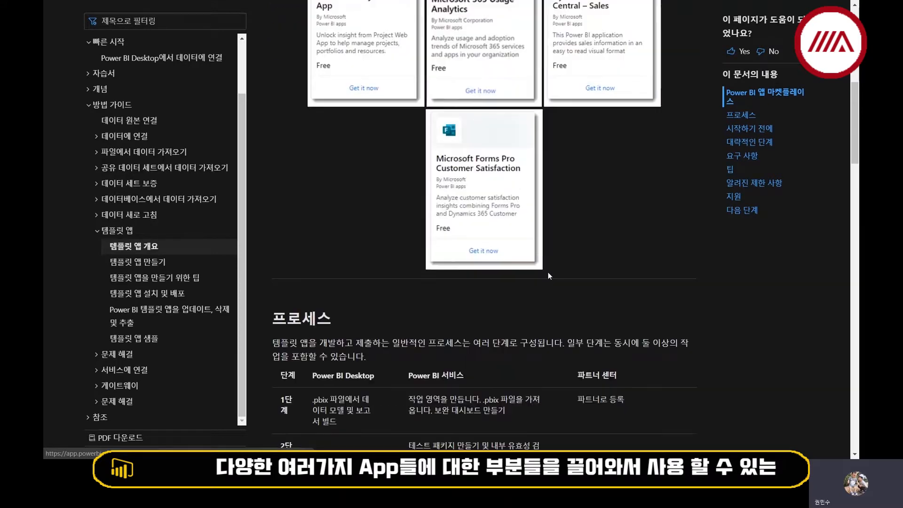
pyautogui.scroll(3, 549, 272)
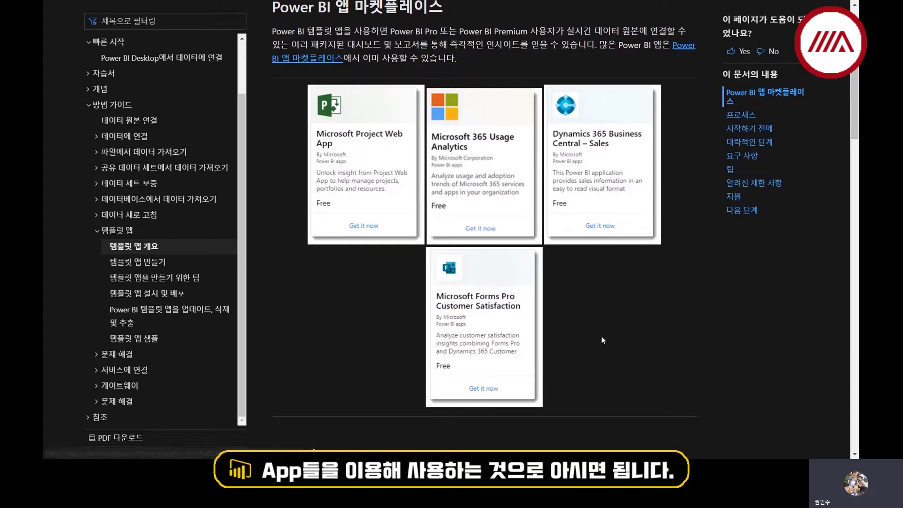
pyautogui.scroll(2, 620, 315)
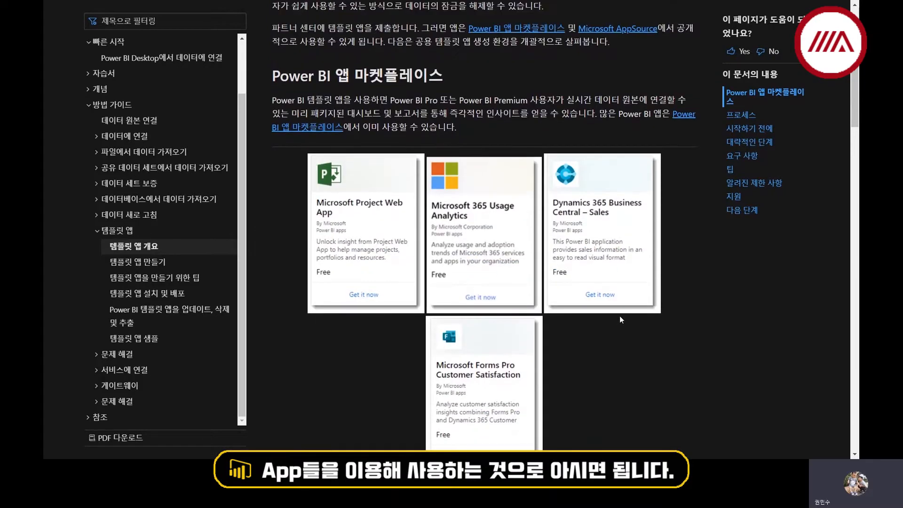
pyautogui.scroll(-5, 620, 315)
pyautogui.scroll(3, 620, 315)
pyautogui.scroll(1, 621, 312)
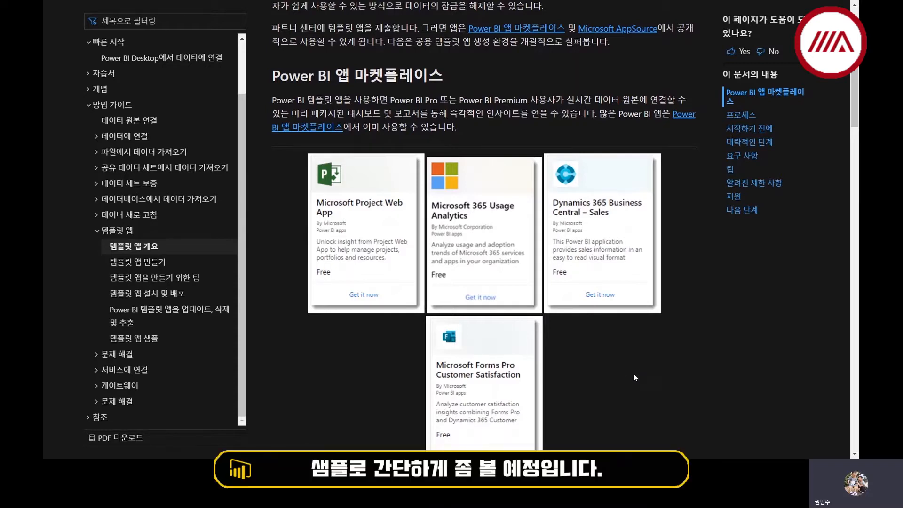
# Skim the article's process, steps, requirements and support sections, return to its beginning and exit full screen.
pyautogui.scroll(-3, 634, 374)
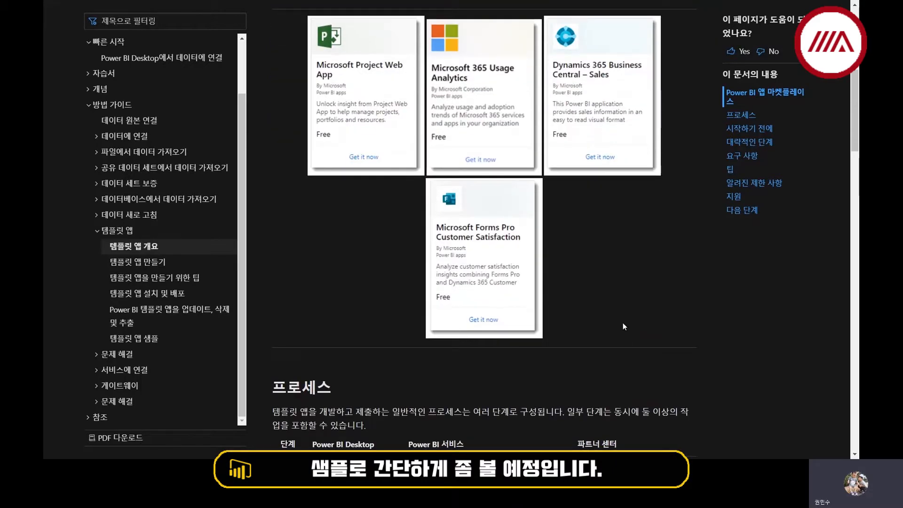
pyautogui.scroll(-7, 624, 324)
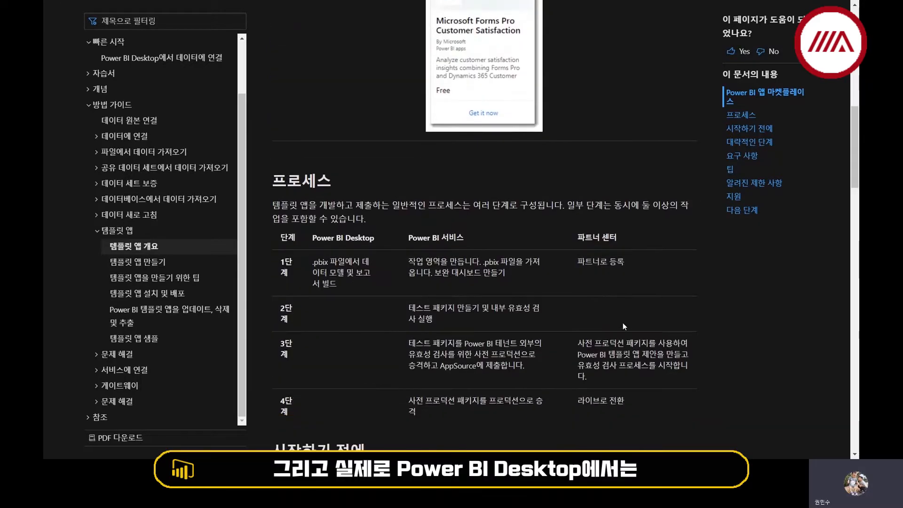
pyautogui.scroll(-7, 625, 327)
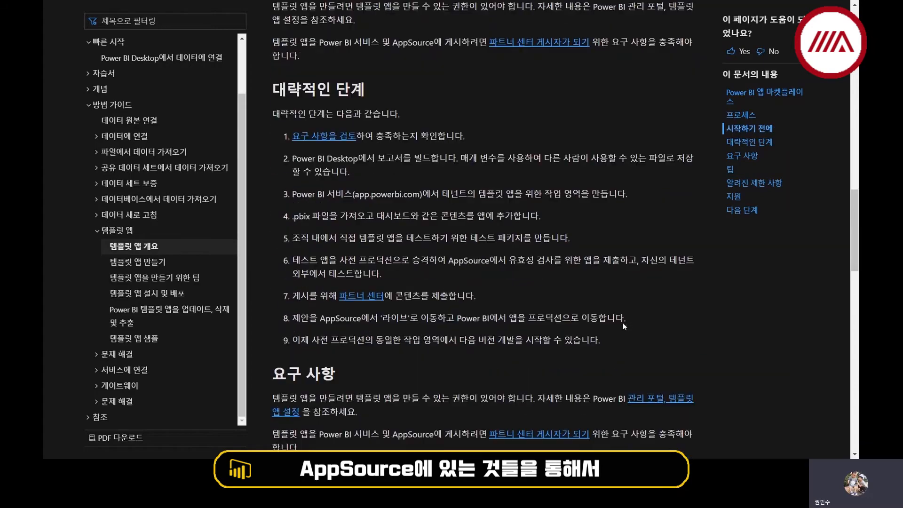
pyautogui.scroll(-7, 624, 326)
pyautogui.scroll(-15, 623, 323)
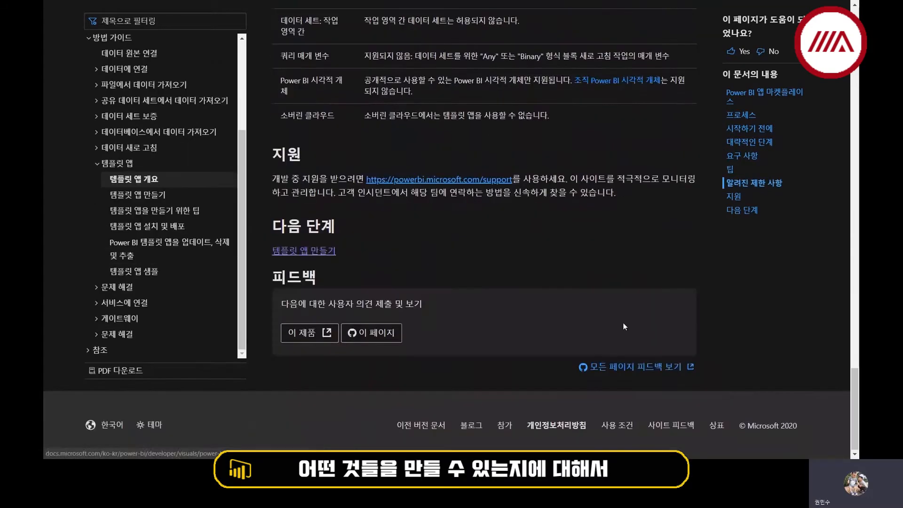
pyautogui.scroll(12, 565, 329)
pyautogui.scroll(20, 569, 339)
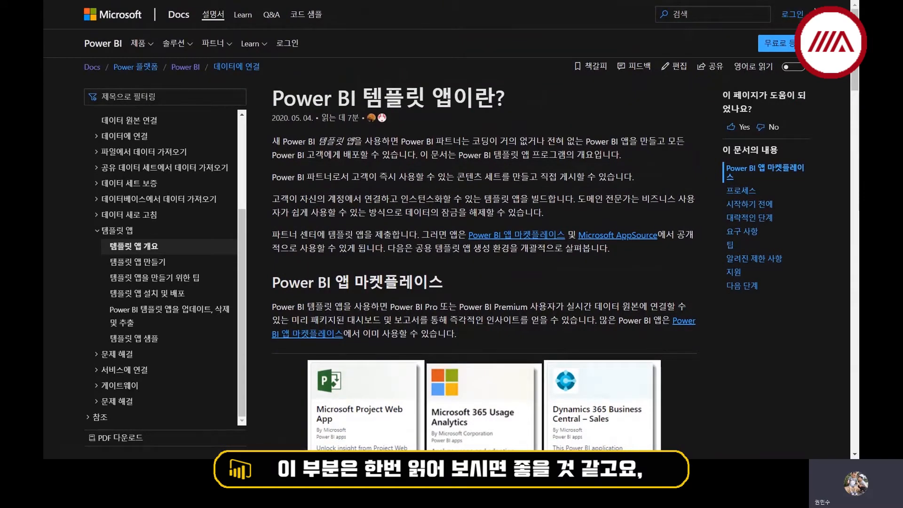
pyautogui.press('F11')
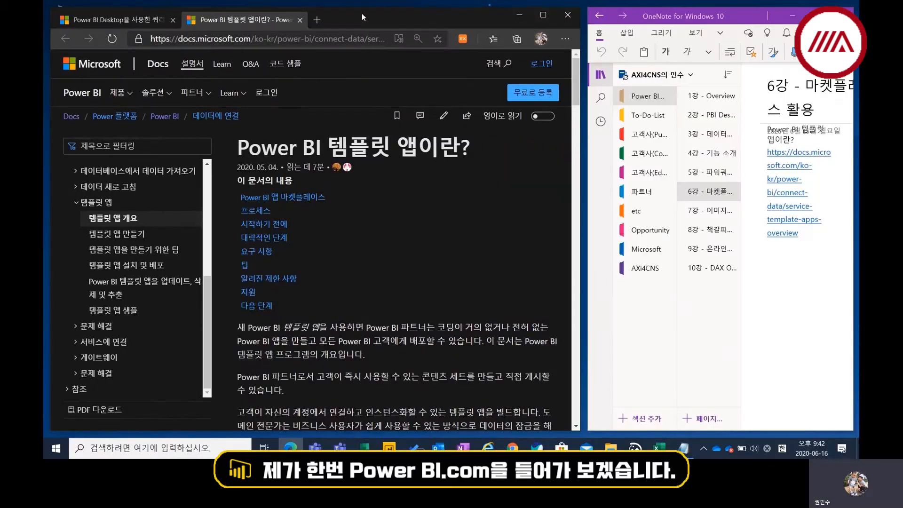
# Open powerbi.com in a new tab, sign in with the first listed work account and maximize the browser window.
pyautogui.click(322, 19)
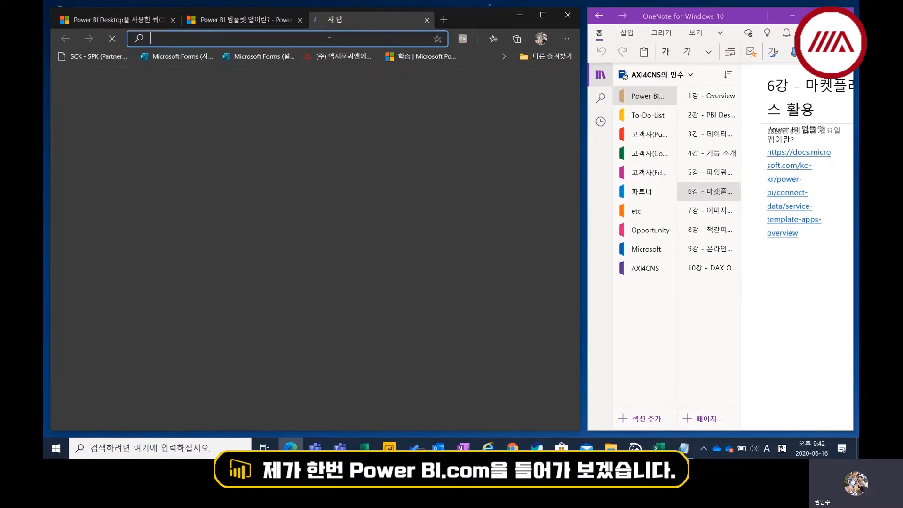
pyautogui.write('powerbi.com')
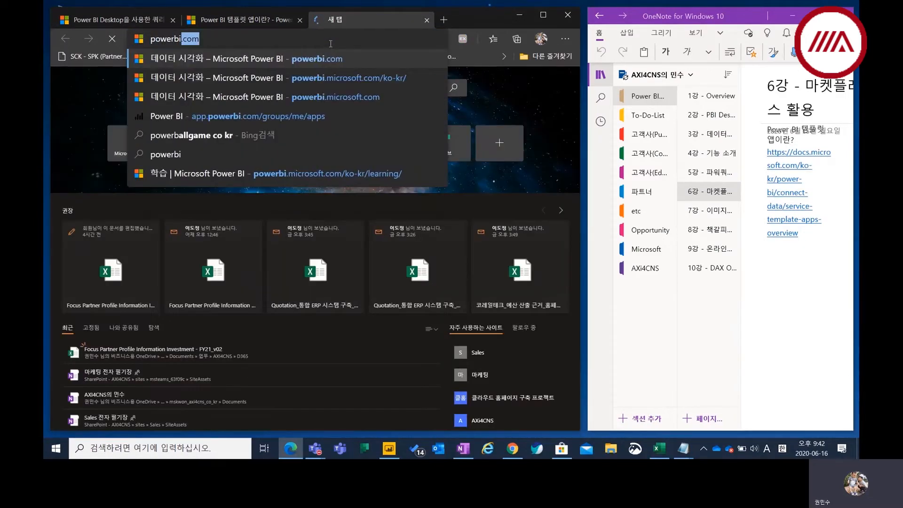
pyautogui.press('Return')
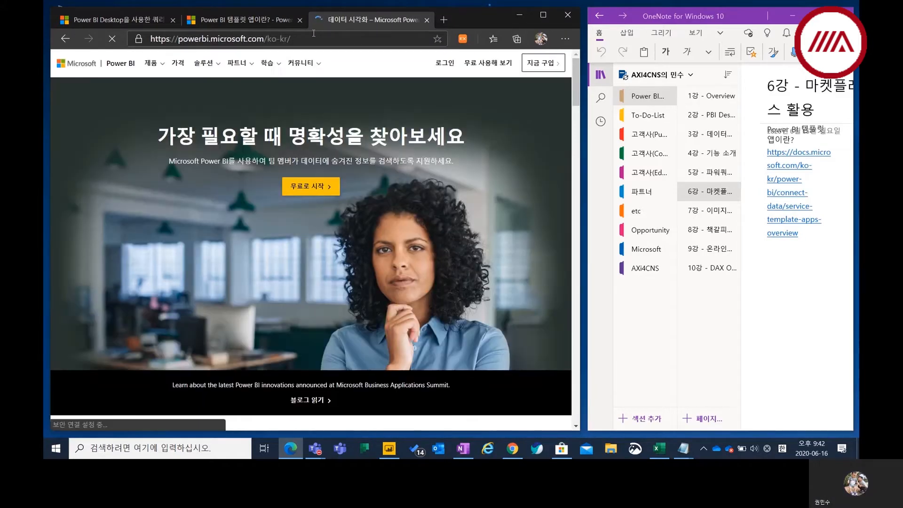
pyautogui.click(440, 65)
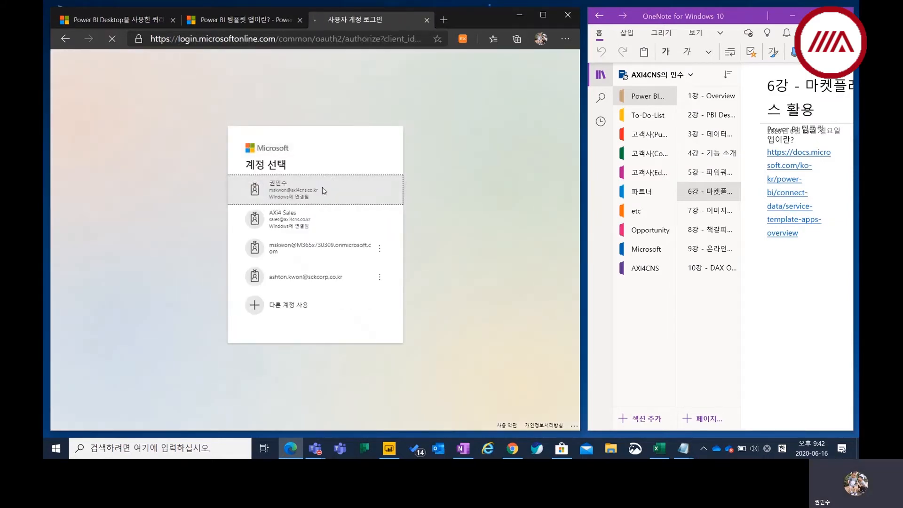
pyautogui.click(324, 190)
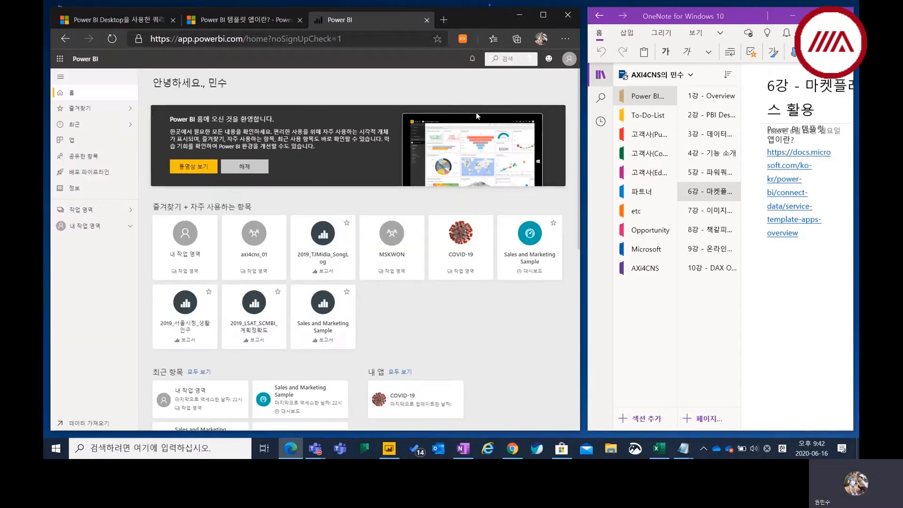
pyautogui.click(543, 15)
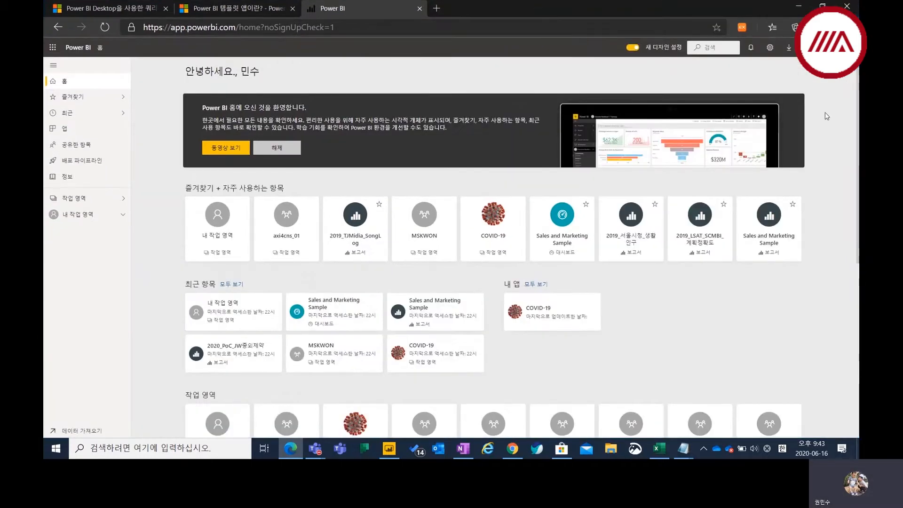
# Look over the Power BI home page and the Office 365 app launcher, leaving the navigation pane collapsed.
pyautogui.scroll(-6, 263, 207)
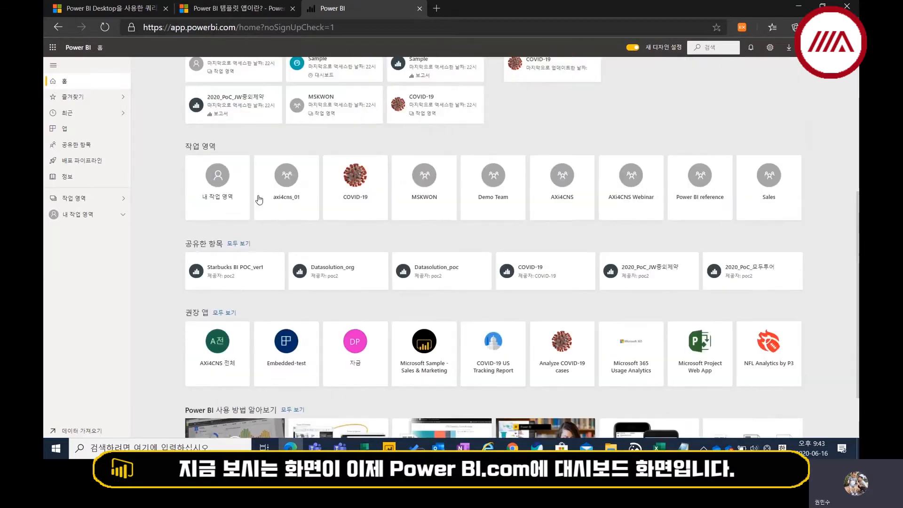
pyautogui.scroll(10, 280, 239)
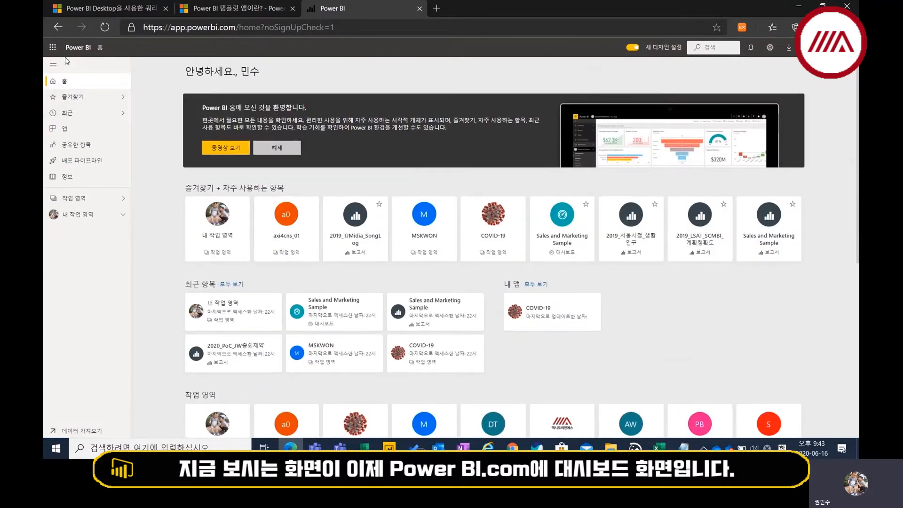
pyautogui.click(54, 65)
pyautogui.click(54, 65)
pyautogui.click(54, 66)
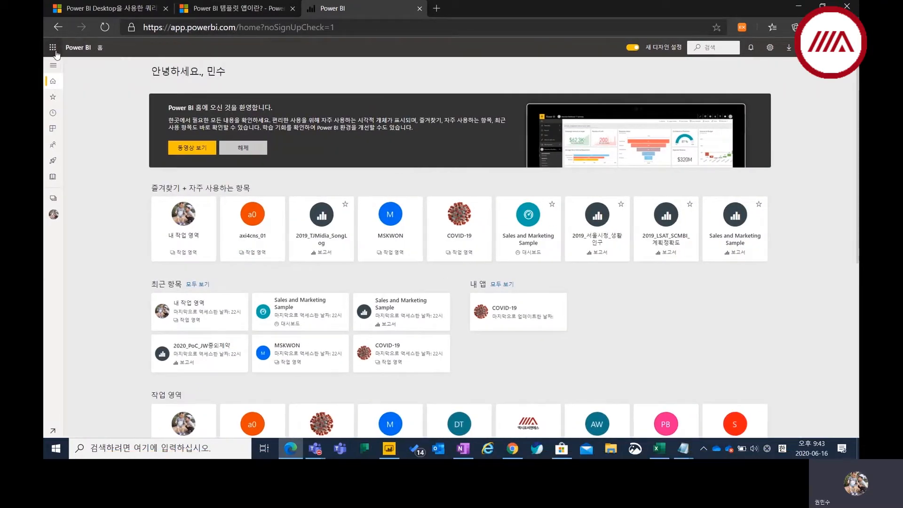
pyautogui.click(53, 47)
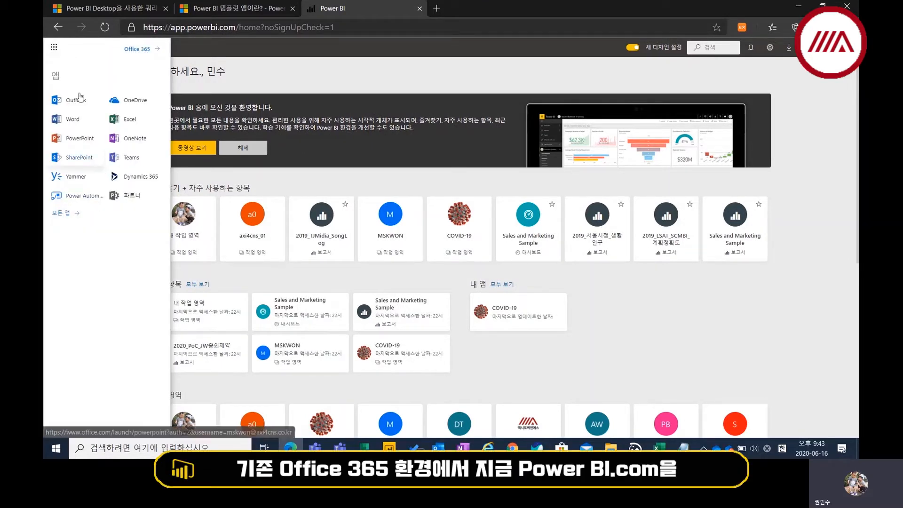
pyautogui.click(299, 78)
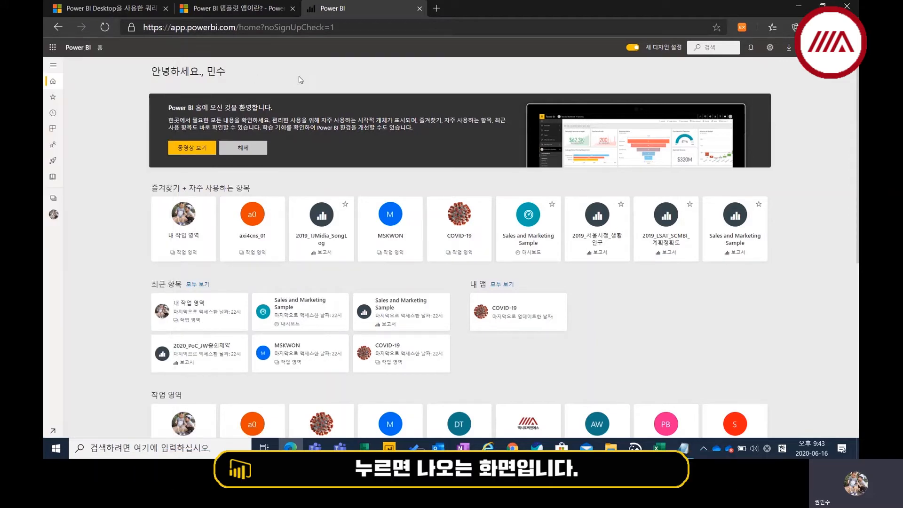
pyautogui.click(437, 8)
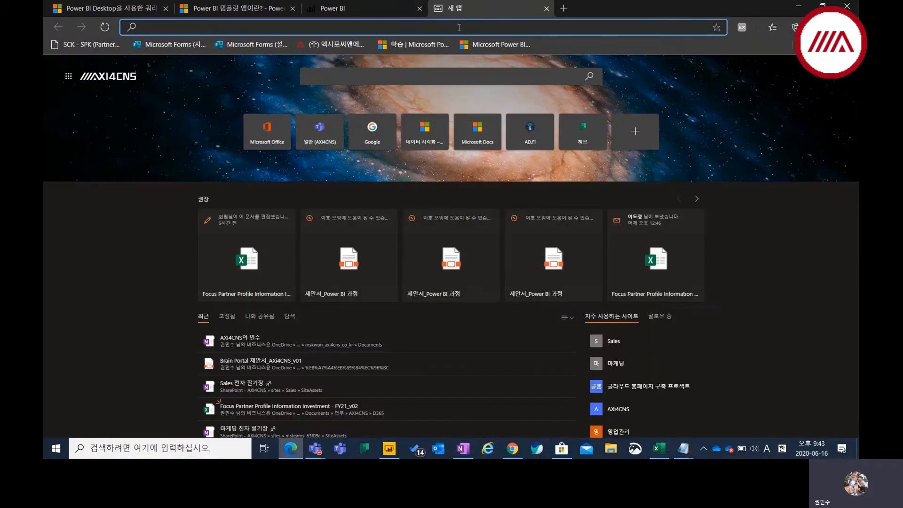
pyautogui.write('www.office.com')
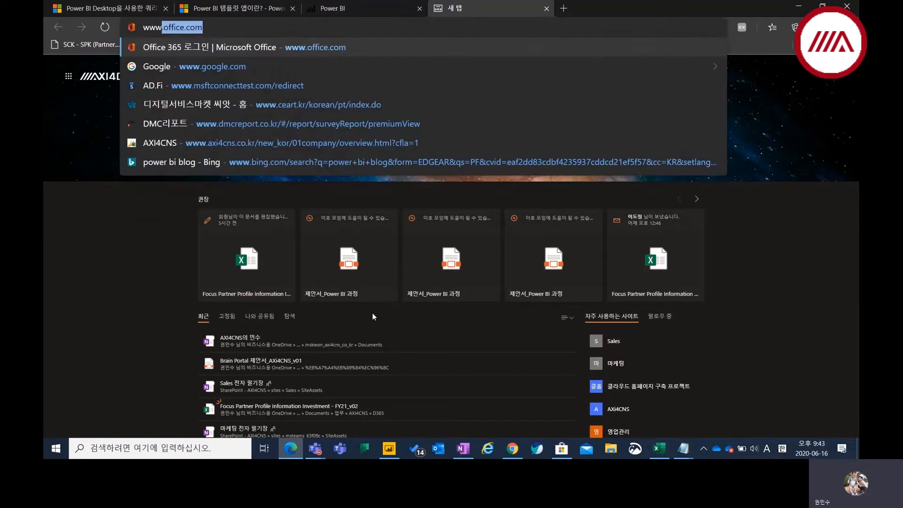
pyautogui.press('Return')
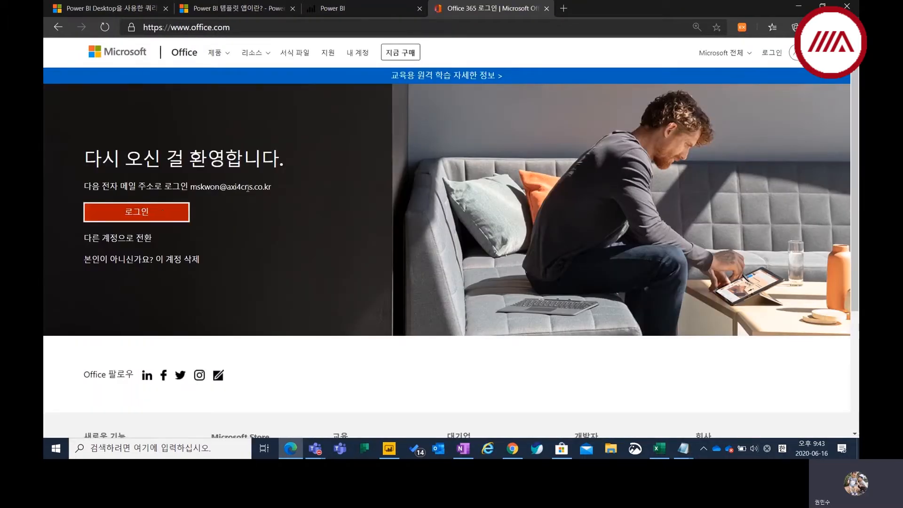
pyautogui.moveTo(191, 186); pyautogui.dragTo(318, 182)
pyautogui.click(317, 183)
pyautogui.click(155, 206)
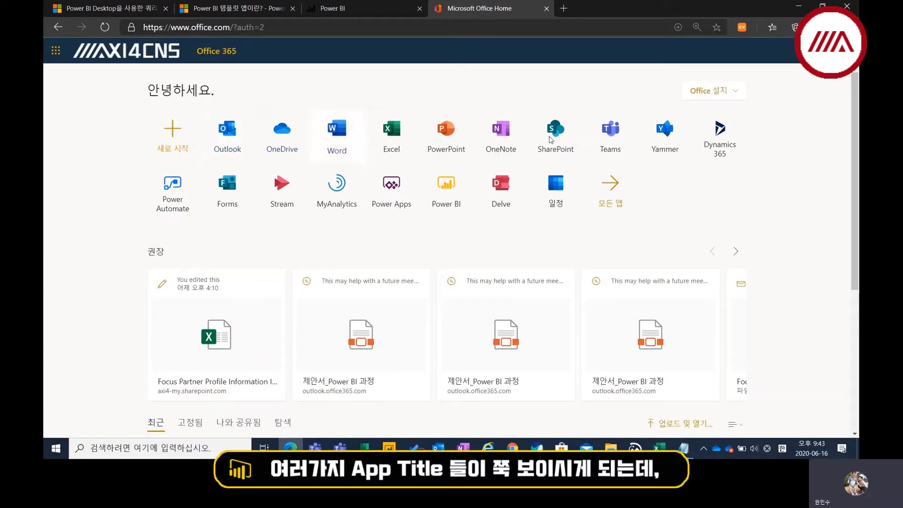
# Launch Power BI from the Office home page and compare it side by side in the tab order with the first Power BI tab.
pyautogui.click(447, 205)
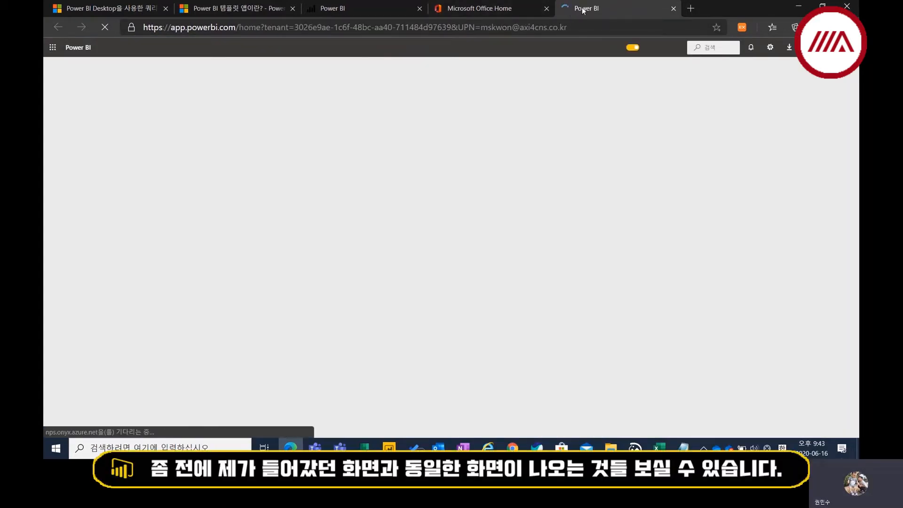
pyautogui.moveTo(579, 9); pyautogui.dragTo(466, 8)
pyautogui.click(342, 8)
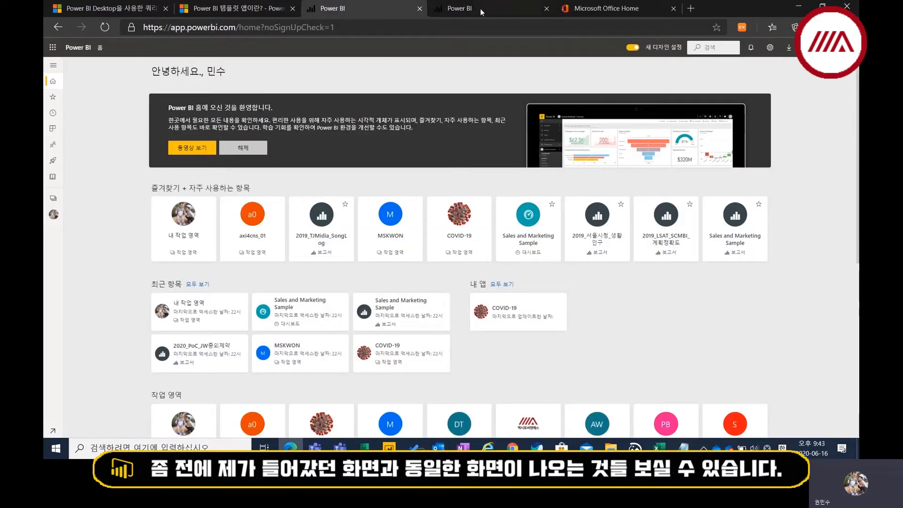
pyautogui.click(459, 8)
pyautogui.click(357, 9)
pyautogui.click(474, 15)
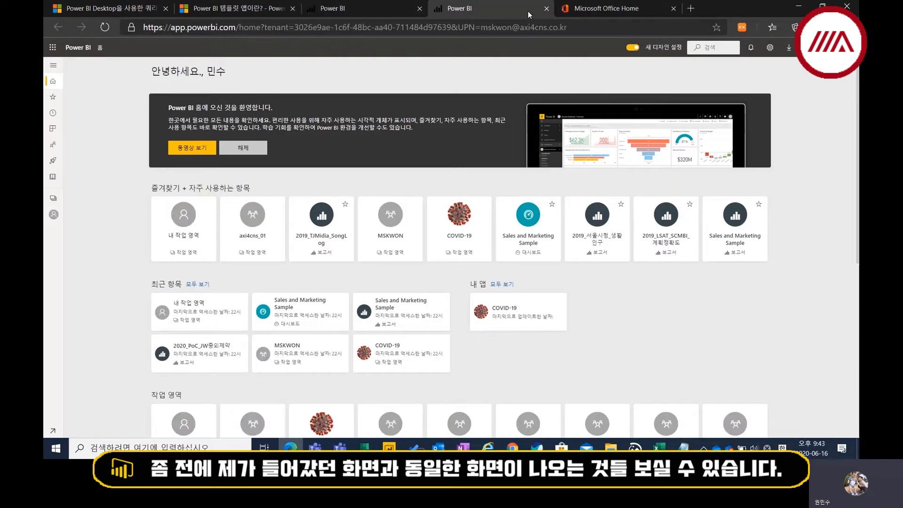
# Close the duplicate Power BI tab and the Office home tab, and expand the Power BI navigation pane.
pyautogui.click(546, 8)
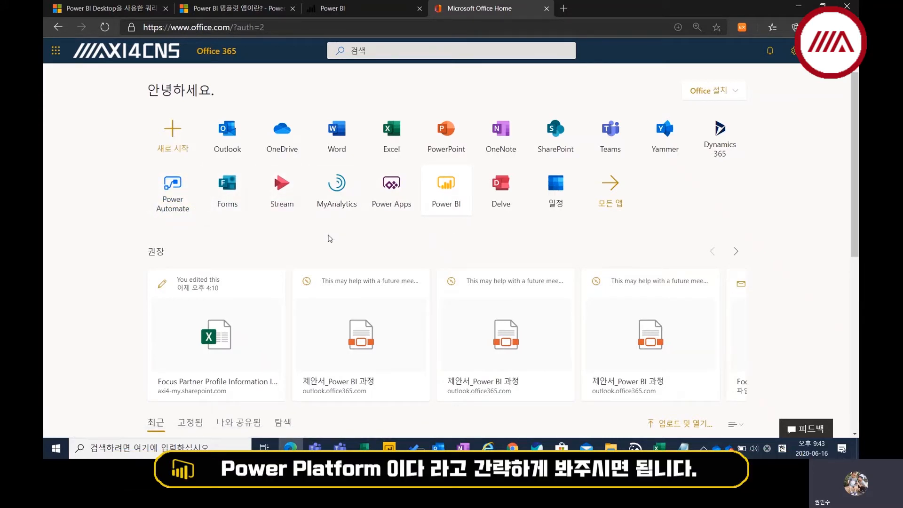
pyautogui.click(546, 9)
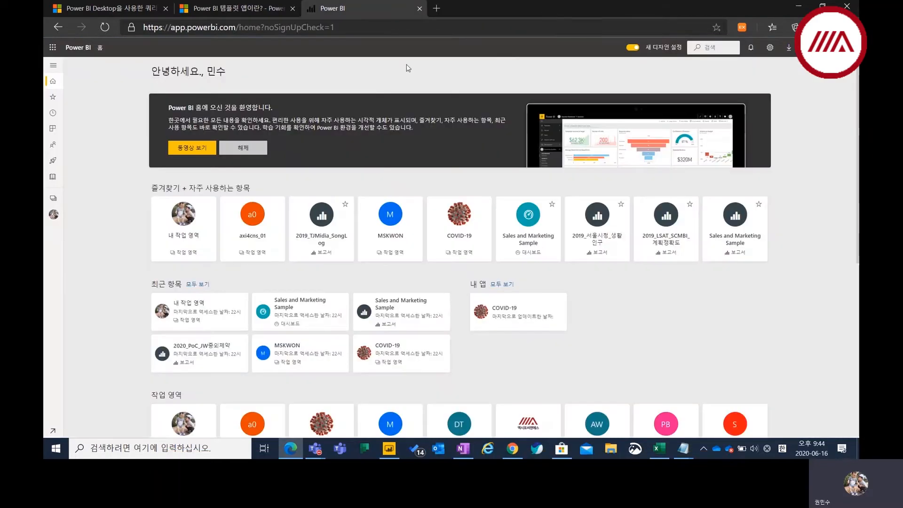
pyautogui.click(59, 68)
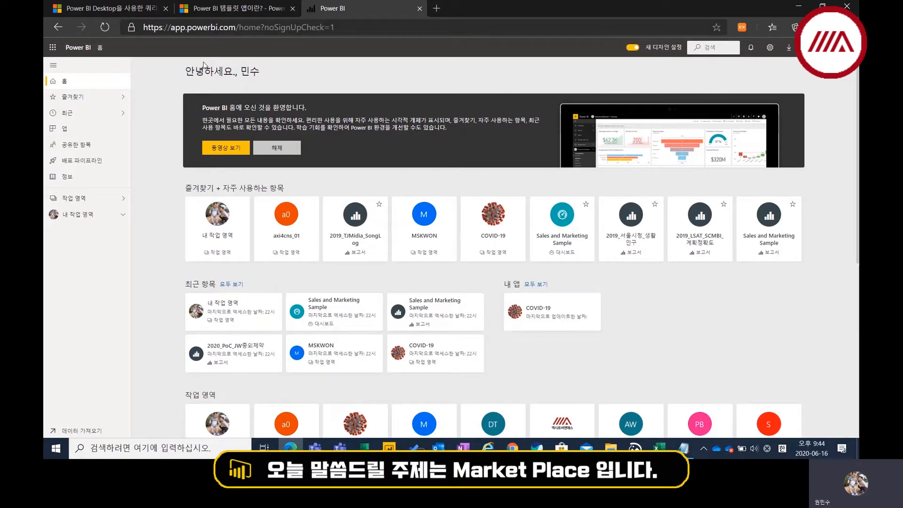
# Go back to the template apps article and read through its Power BI app marketplace section, sample app cards and high-level steps.
pyautogui.click(253, 13)
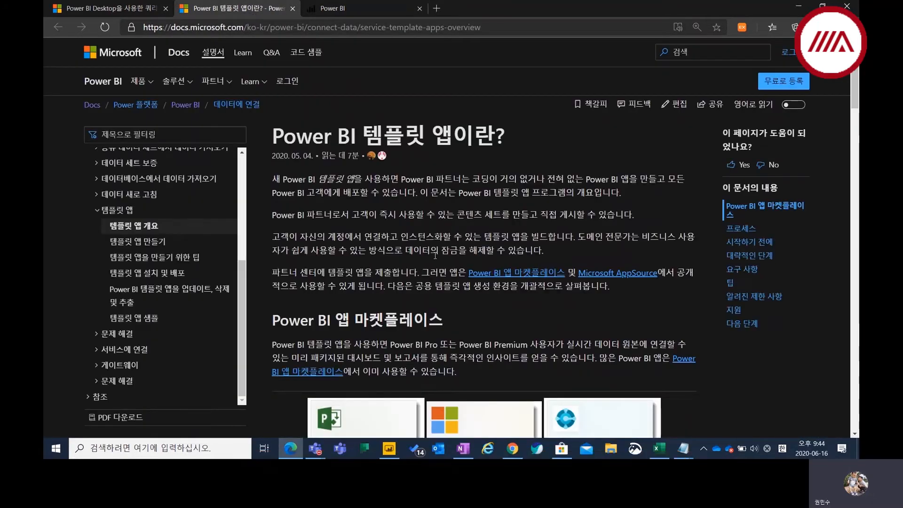
pyautogui.scroll(-3, 436, 244)
pyautogui.moveTo(272, 140); pyautogui.dragTo(445, 143)
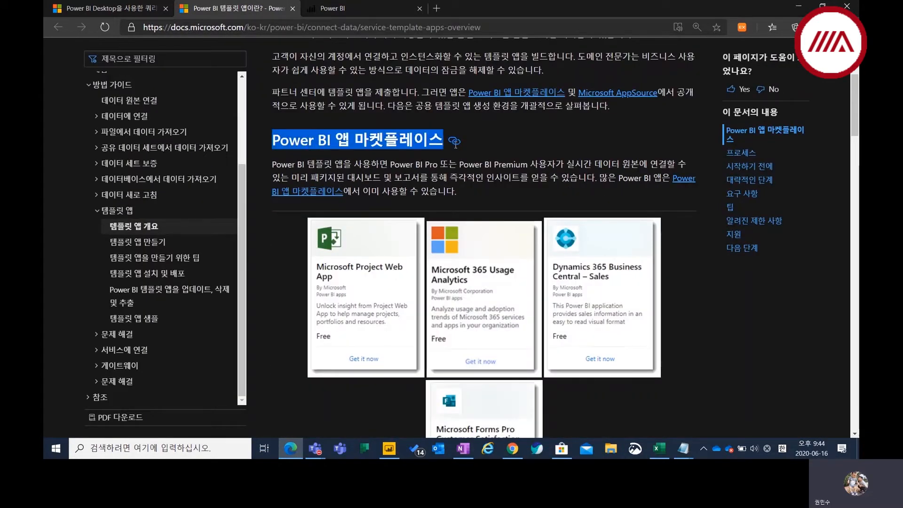
pyautogui.click(512, 144)
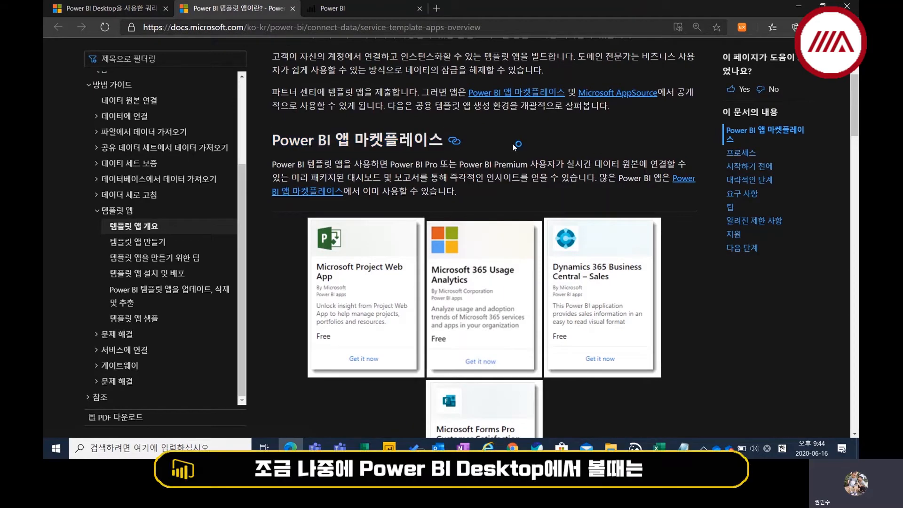
pyautogui.scroll(-7, 512, 143)
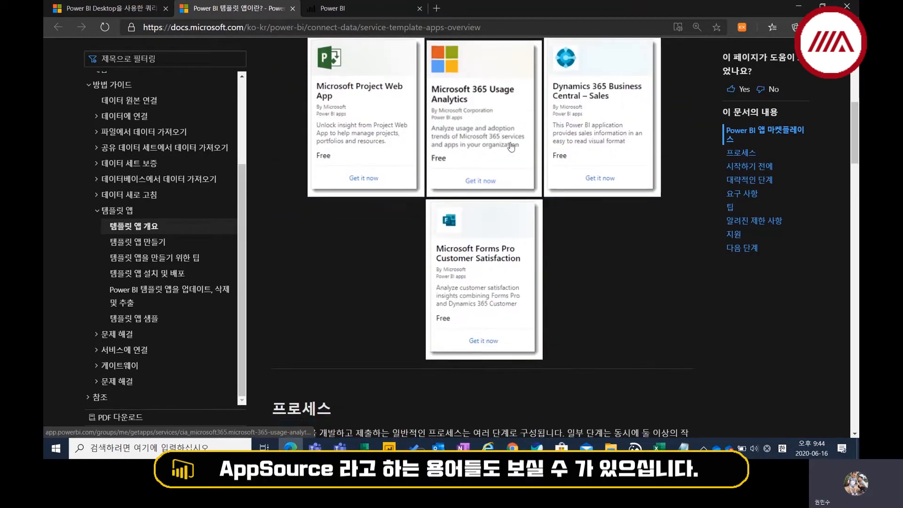
pyautogui.scroll(-5, 510, 142)
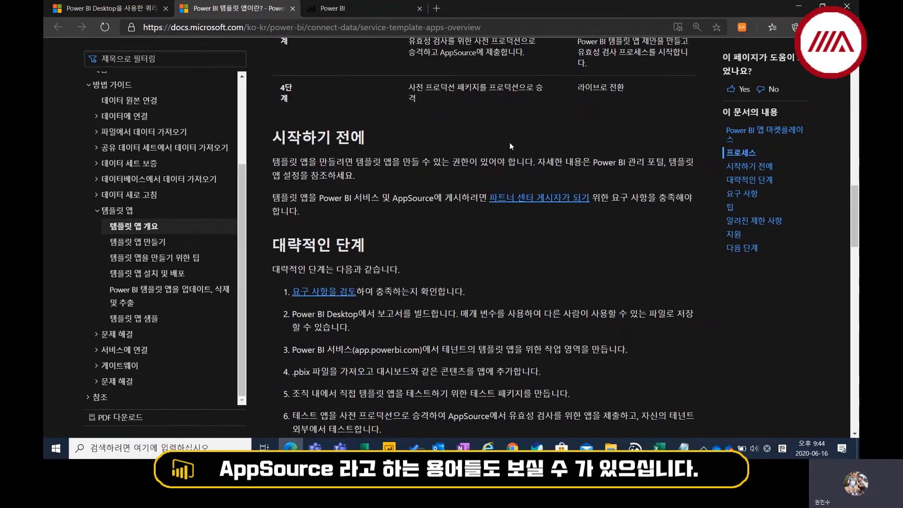
pyautogui.scroll(11, 508, 145)
pyautogui.scroll(5, 504, 147)
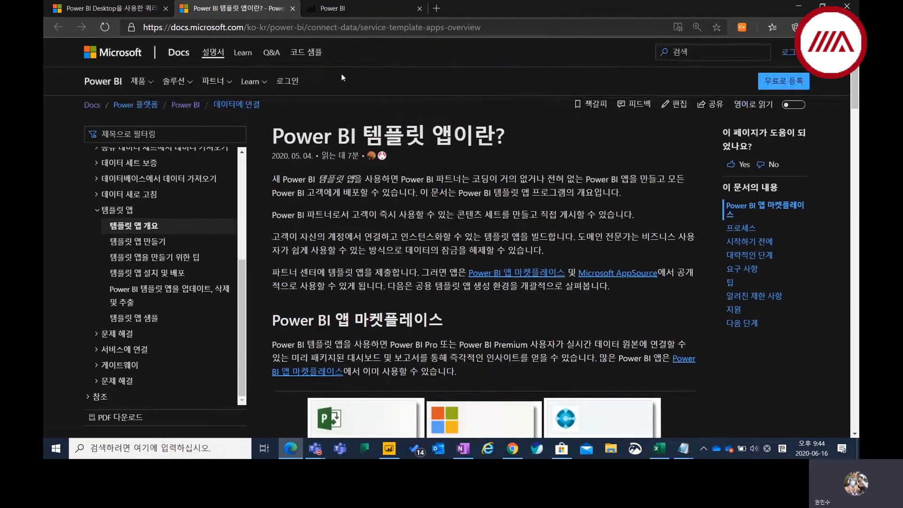
# Return to the Power BI service, show the installed apps and open the Microsoft AppSource catalog to get more apps.
pyautogui.click(389, 7)
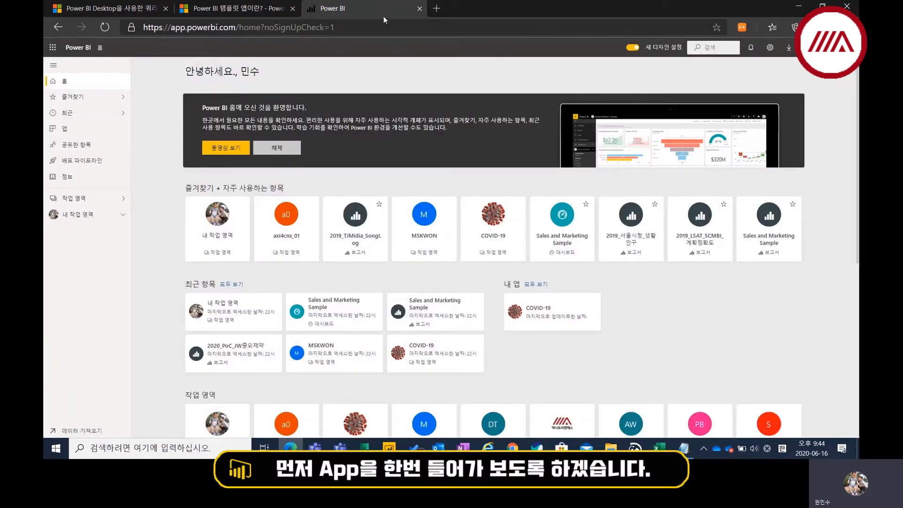
pyautogui.click(67, 129)
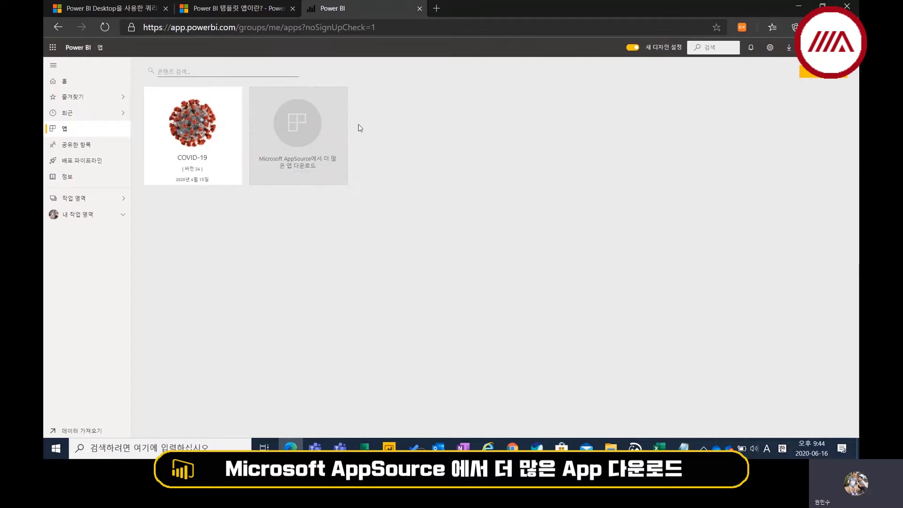
pyautogui.click(305, 144)
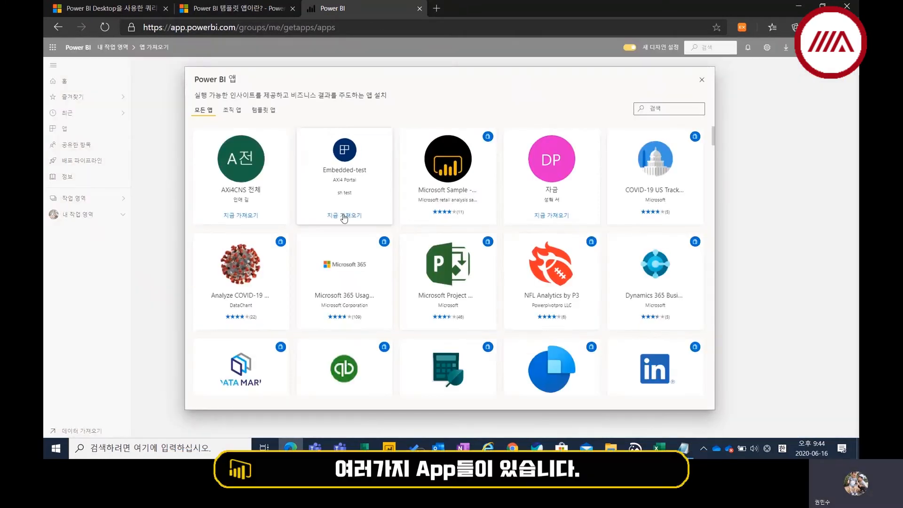
# Browse the catalog of all available Power BI apps and return to the start of the list.
pyautogui.scroll(-1, 423, 263)
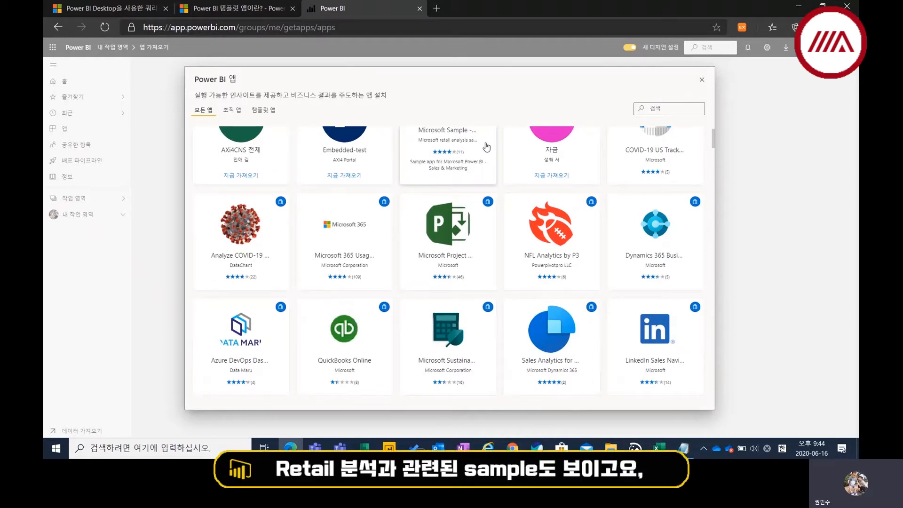
pyautogui.scroll(-2, 485, 221)
pyautogui.scroll(2, 487, 220)
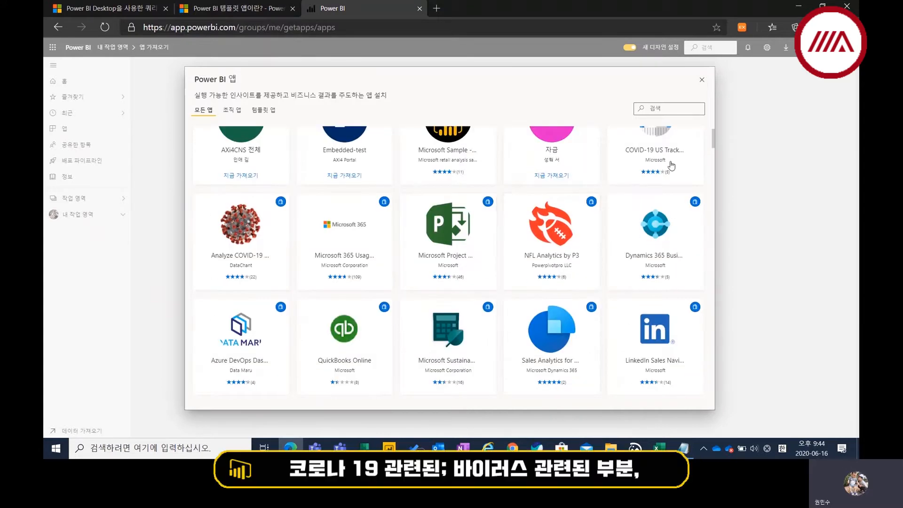
pyautogui.scroll(-1, 377, 230)
pyautogui.scroll(1, 372, 230)
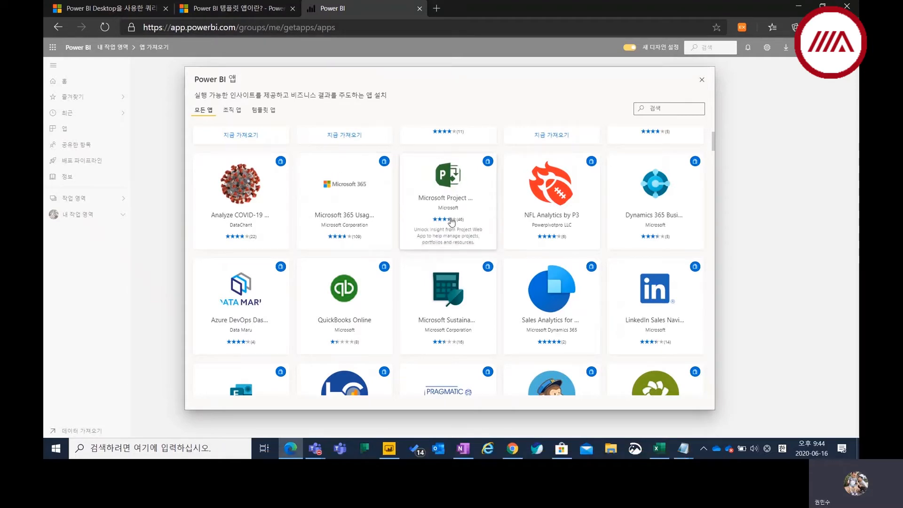
pyautogui.scroll(-3, 541, 221)
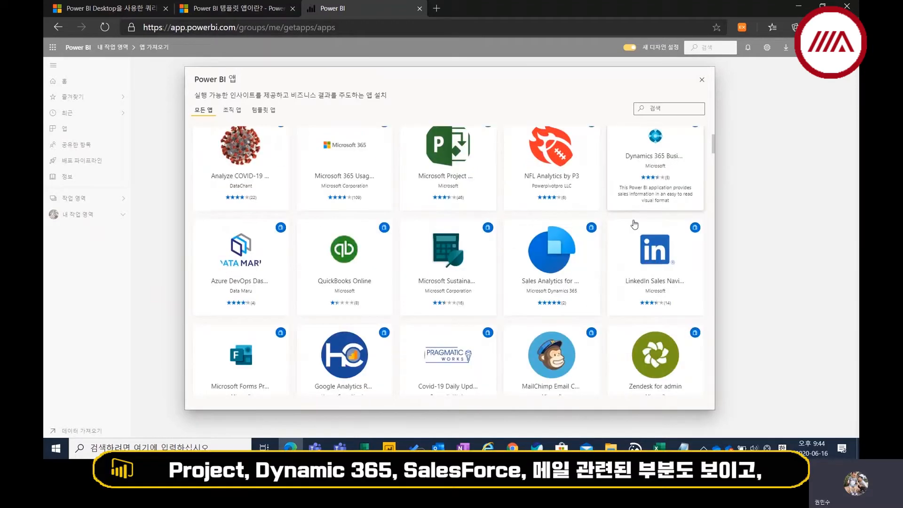
pyautogui.scroll(-2, 541, 225)
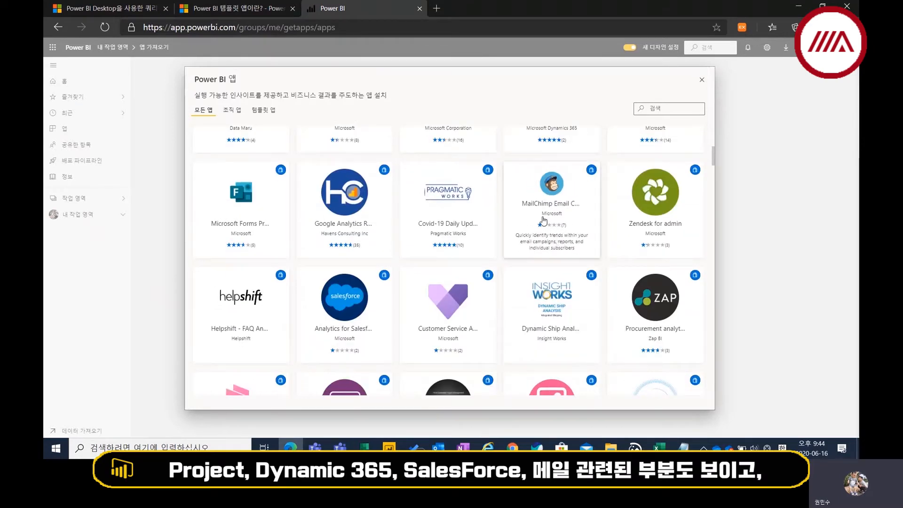
pyautogui.scroll(-4, 346, 294)
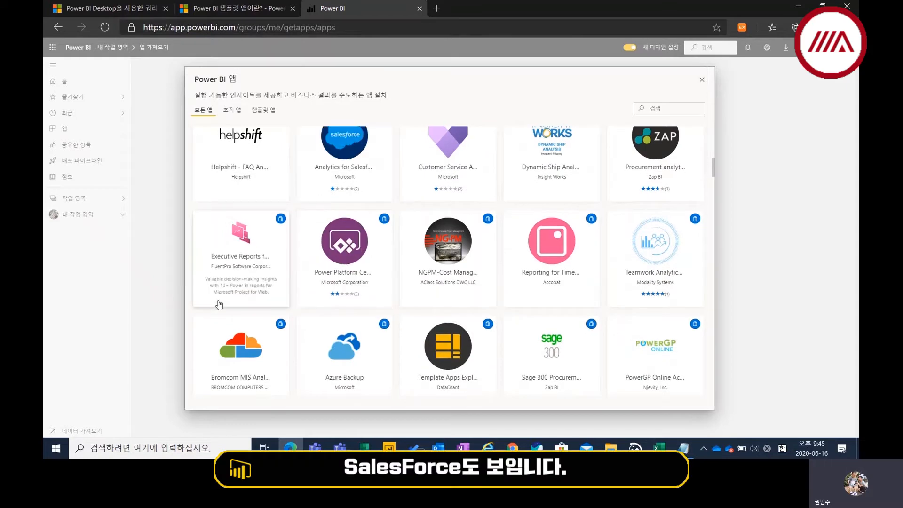
pyautogui.scroll(-3, 217, 302)
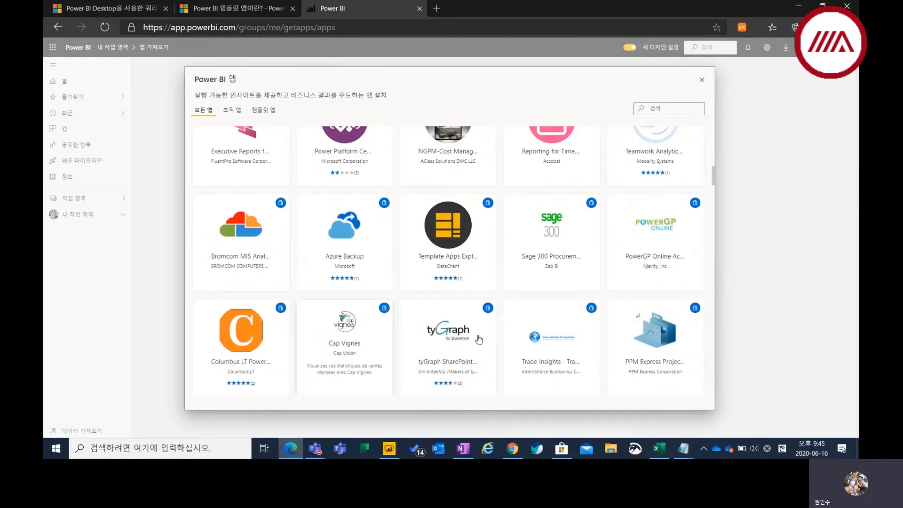
pyautogui.scroll(-3, 601, 324)
pyautogui.scroll(-10, 602, 324)
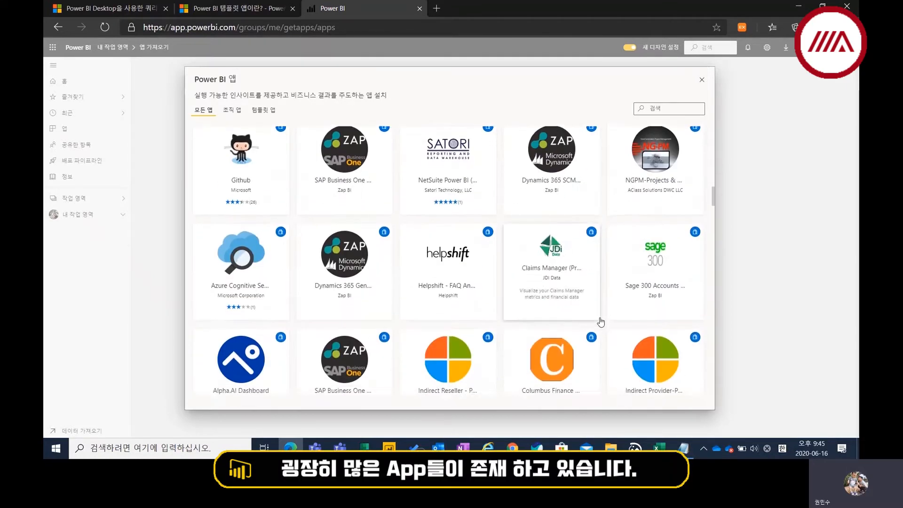
pyautogui.scroll(-10, 601, 319)
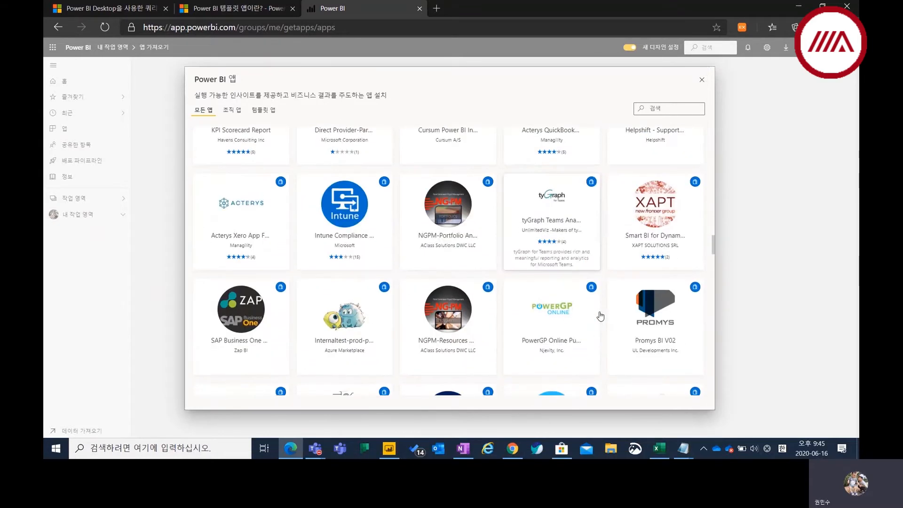
pyautogui.scroll(20, 510, 333)
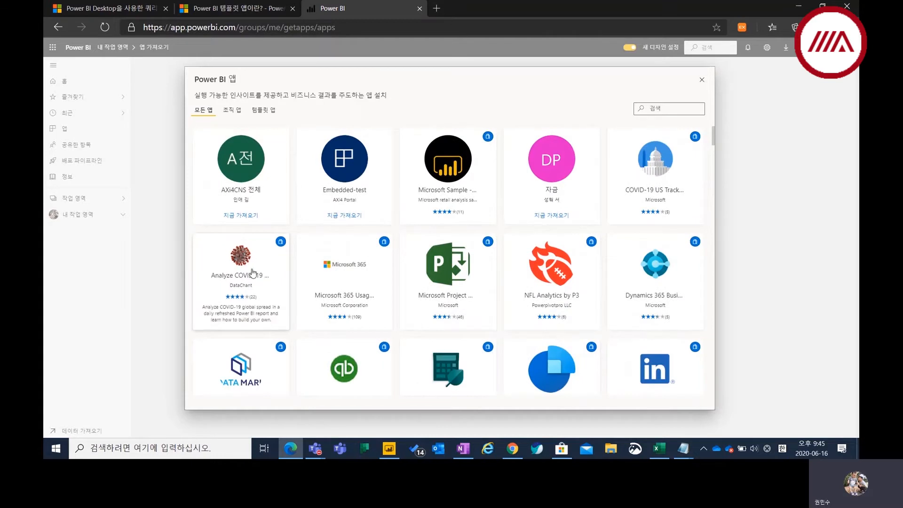
# Open the details of DataChant's Analyze COVID-19 cases app and look over its overview, related apps and reviews.
pyautogui.click(253, 273)
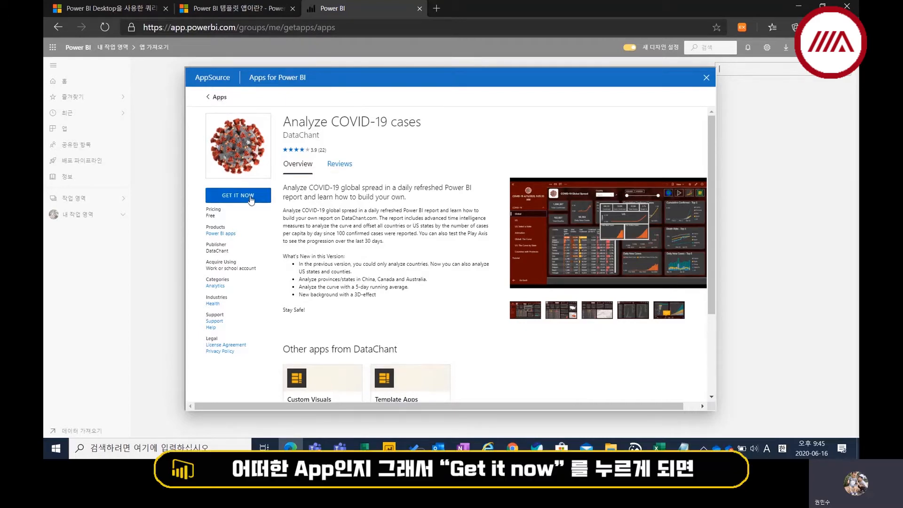
pyautogui.scroll(-3, 520, 234)
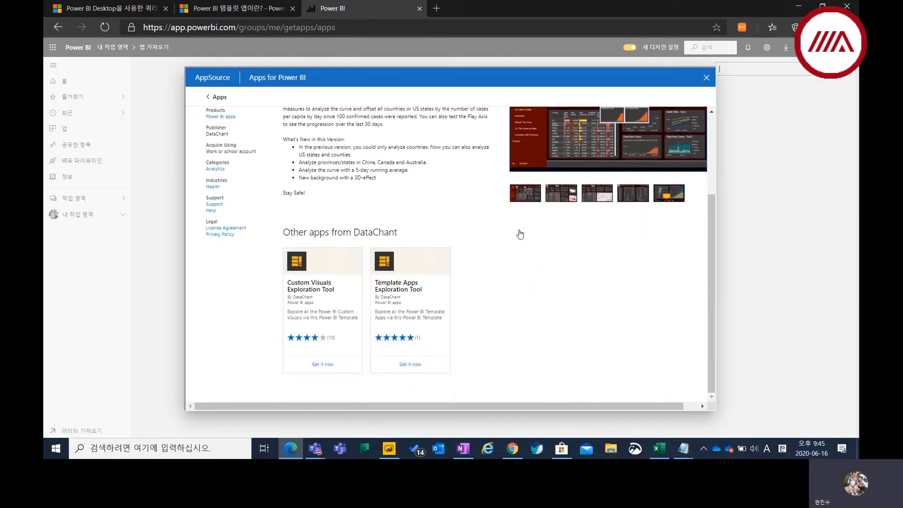
pyautogui.scroll(3, 520, 234)
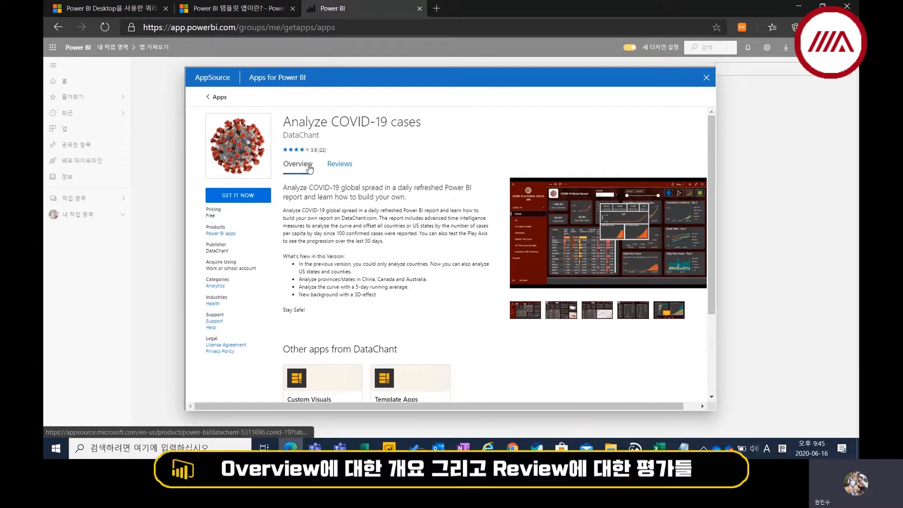
pyautogui.click(339, 164)
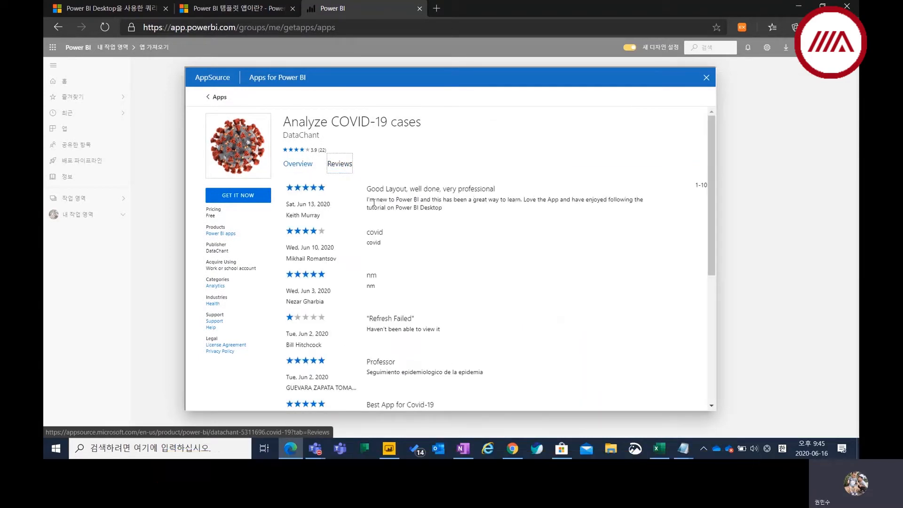
pyautogui.click(297, 164)
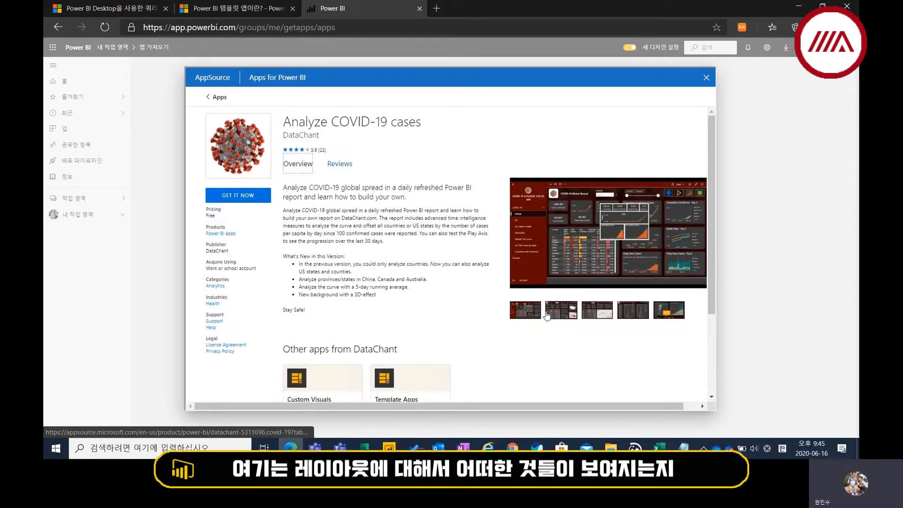
# Preview the Analyze COVID-19 cases app's report screenshots one after another, ending on the first one.
pyautogui.click(559, 311)
pyautogui.click(597, 311)
pyautogui.click(633, 312)
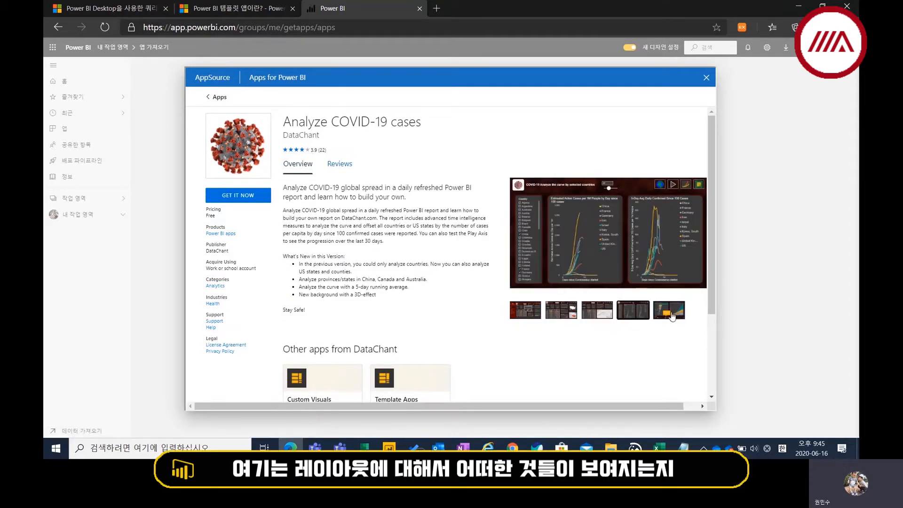
pyautogui.click(674, 316)
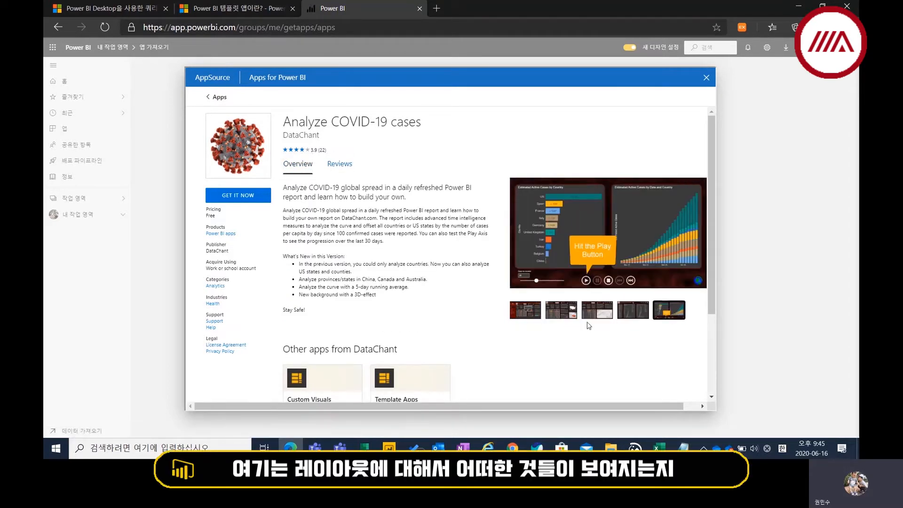
pyautogui.click(528, 318)
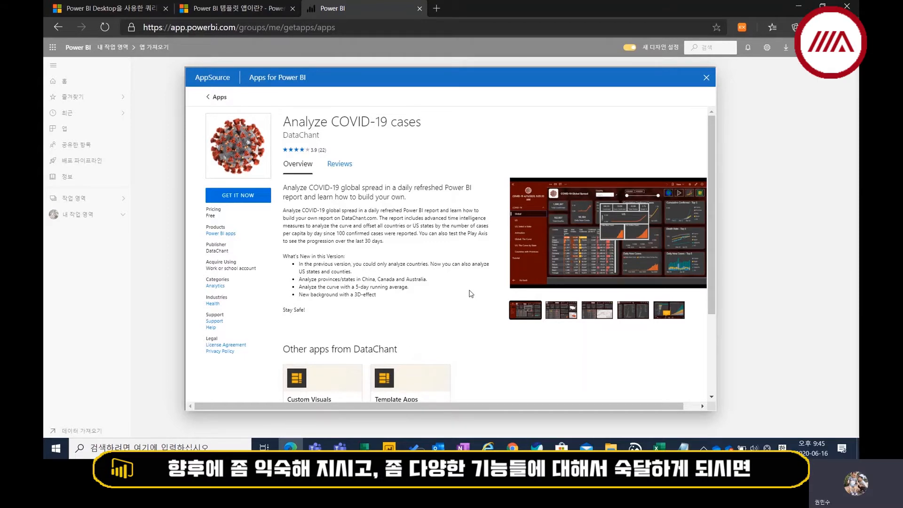
pyautogui.click(561, 311)
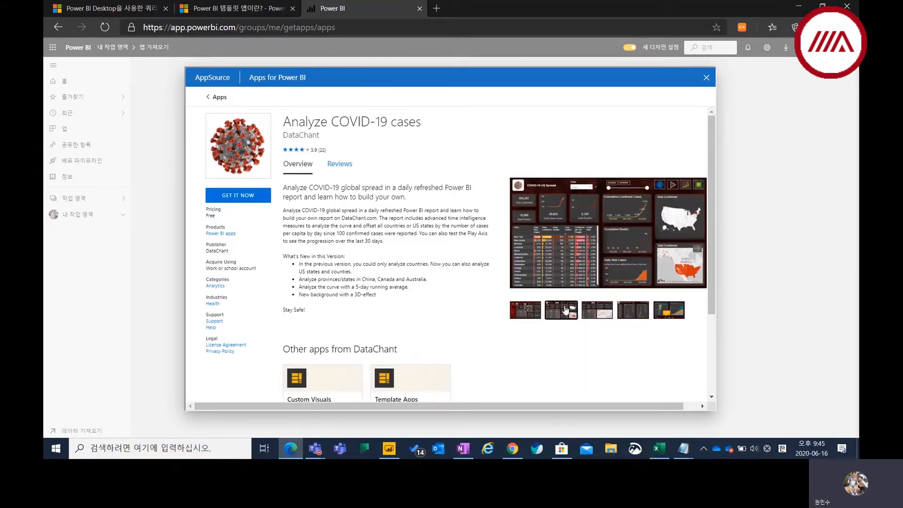
pyautogui.click(601, 315)
pyautogui.click(635, 316)
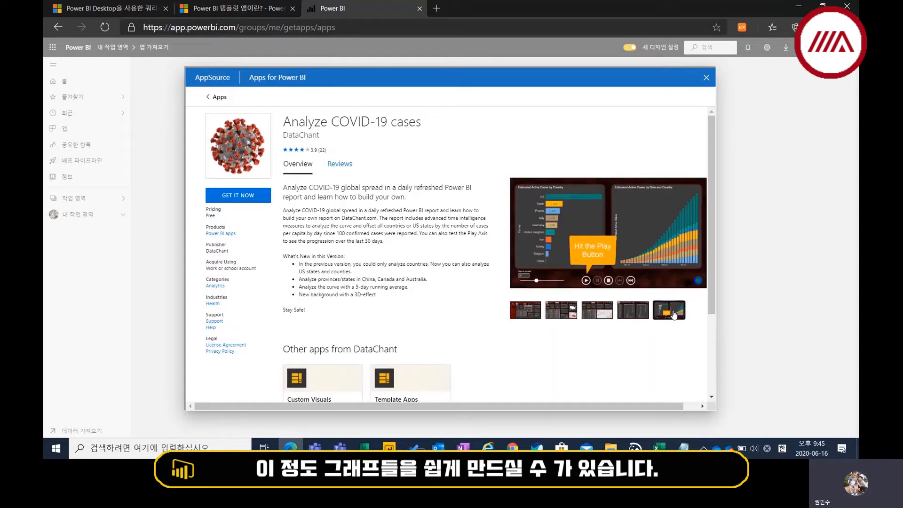
pyautogui.click(597, 317)
pyautogui.click(561, 318)
pyautogui.click(526, 317)
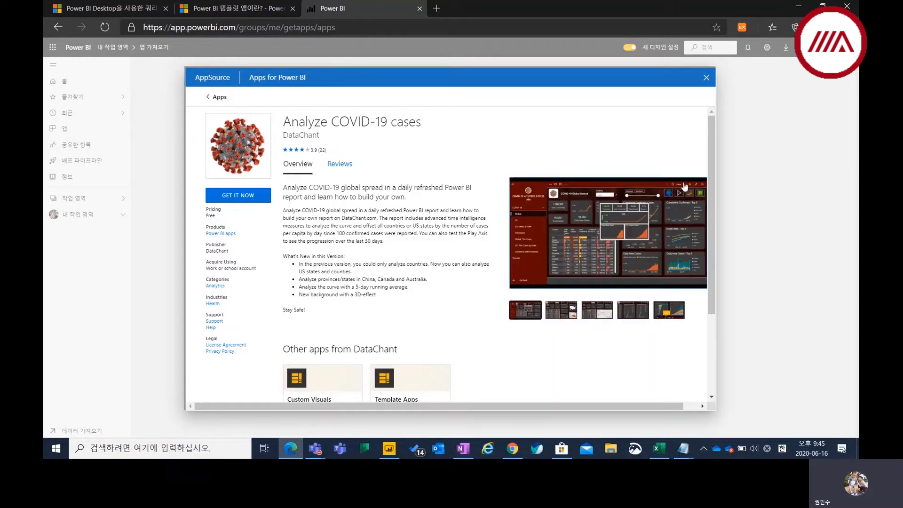
# Close the AppSource catalog and open the installed COVID-19 app's report on its Global page.
pyautogui.click(706, 77)
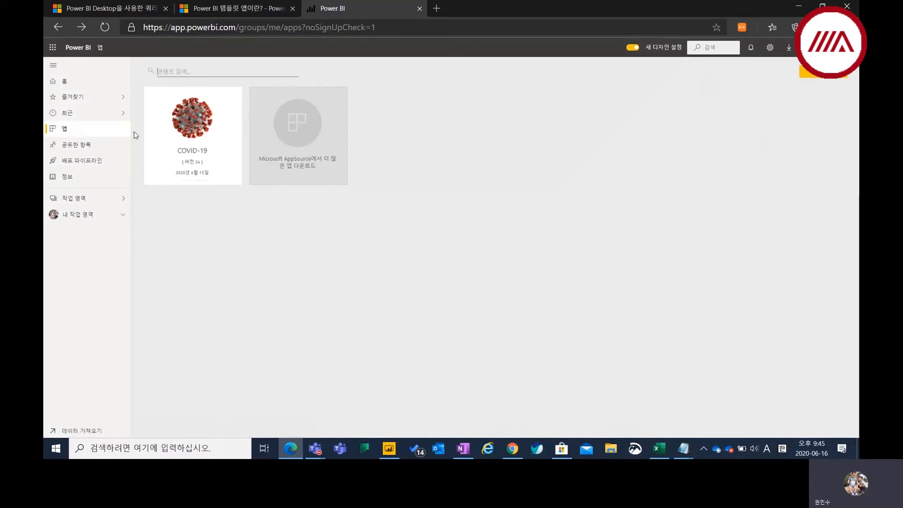
pyautogui.click(192, 119)
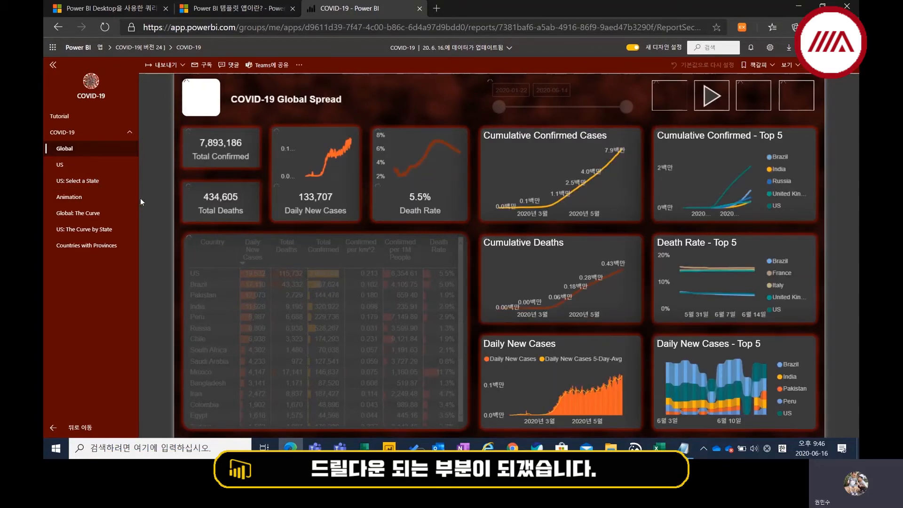
pyautogui.click(77, 198)
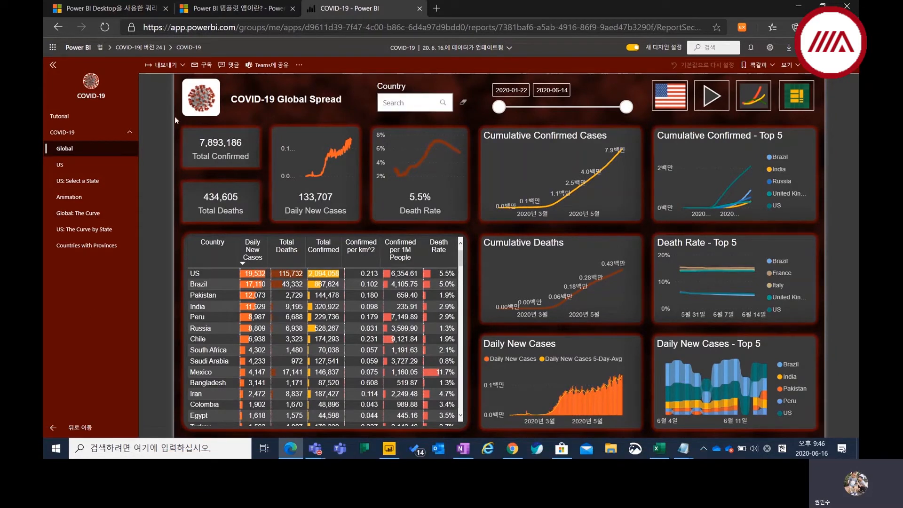
# Collapse the report's page list and set the end of the date range to 2020-05-15.
pyautogui.click(52, 65)
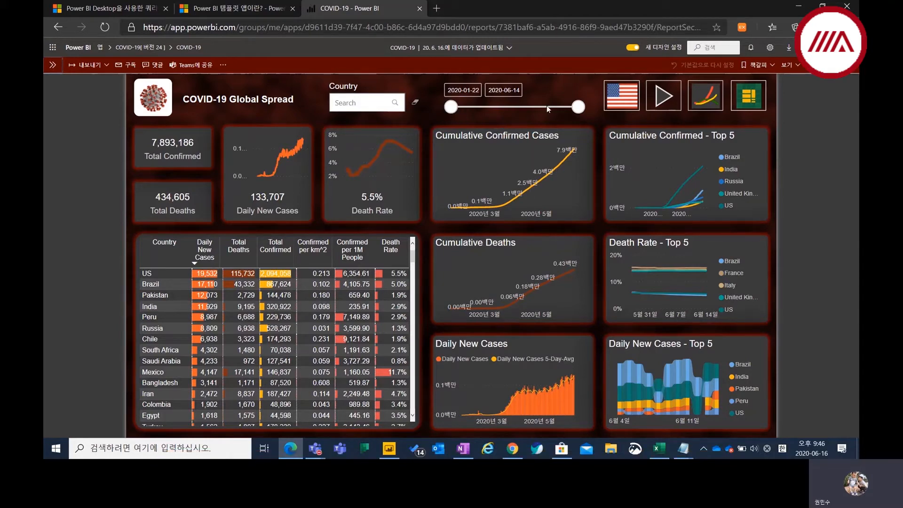
pyautogui.moveTo(578, 109); pyautogui.dragTo(550, 117)
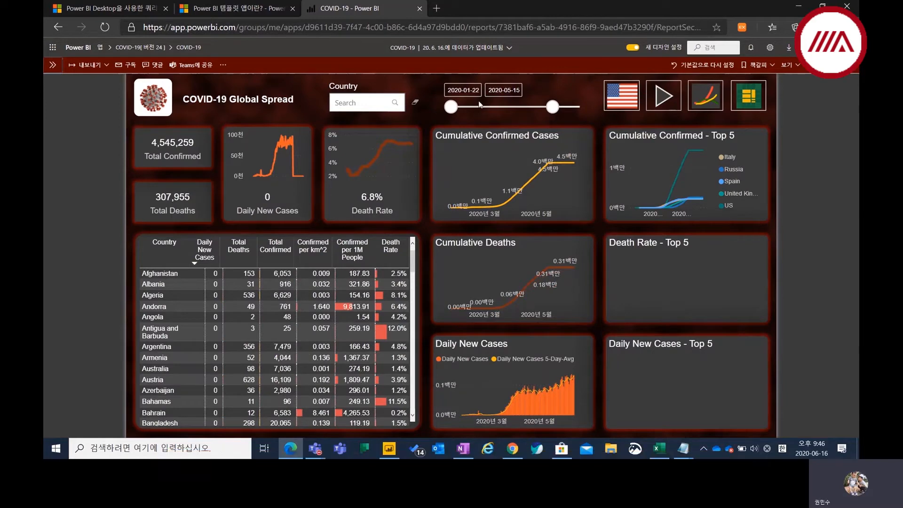
# Move the end of the date range back to 2020-03-29 and extend it to 2020-06-14.
pyautogui.moveTo(552, 108); pyautogui.dragTo(510, 110)
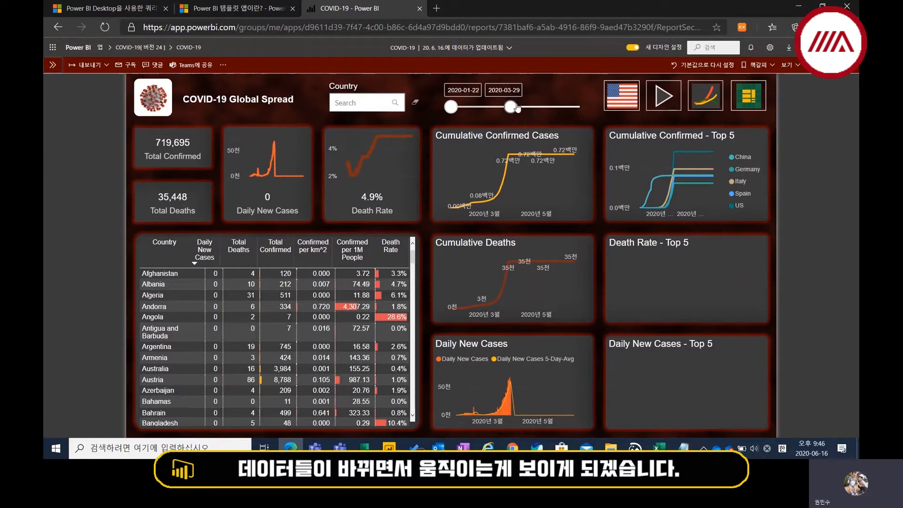
pyautogui.moveTo(511, 107); pyautogui.dragTo(598, 109)
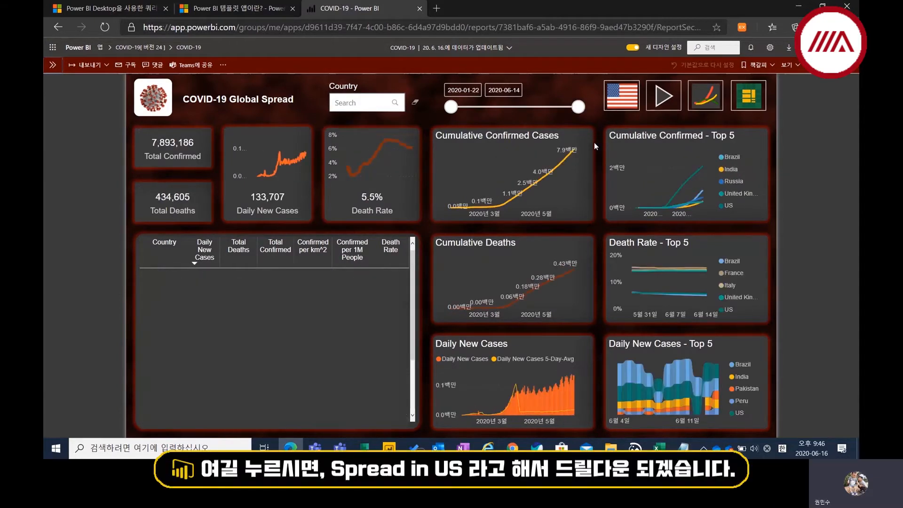
# Open the COVID-19 US Spread page from the global report and return to the Global Spread page.
pyautogui.click(627, 100)
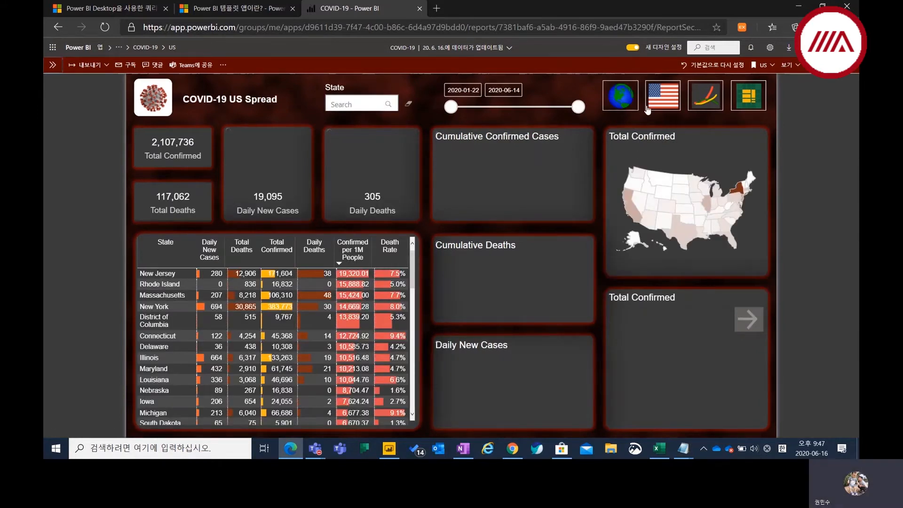
pyautogui.click(622, 101)
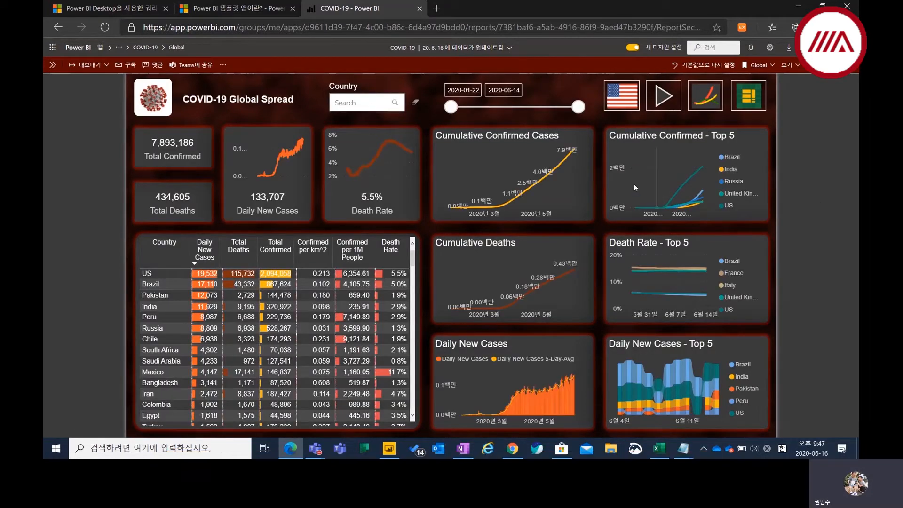
# Filter the global report by the country search term "korea" and set the end of the date range to 2020-04-26.
pyautogui.click(360, 103)
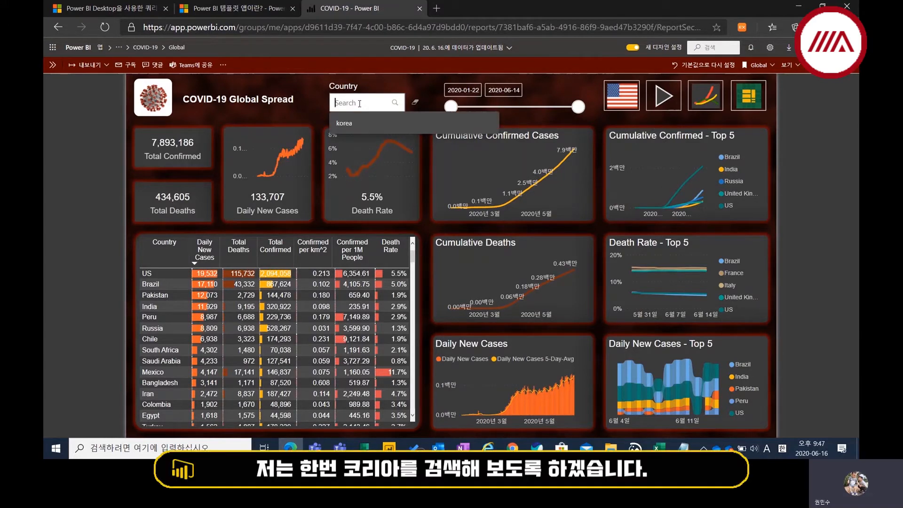
pyautogui.write('korea')
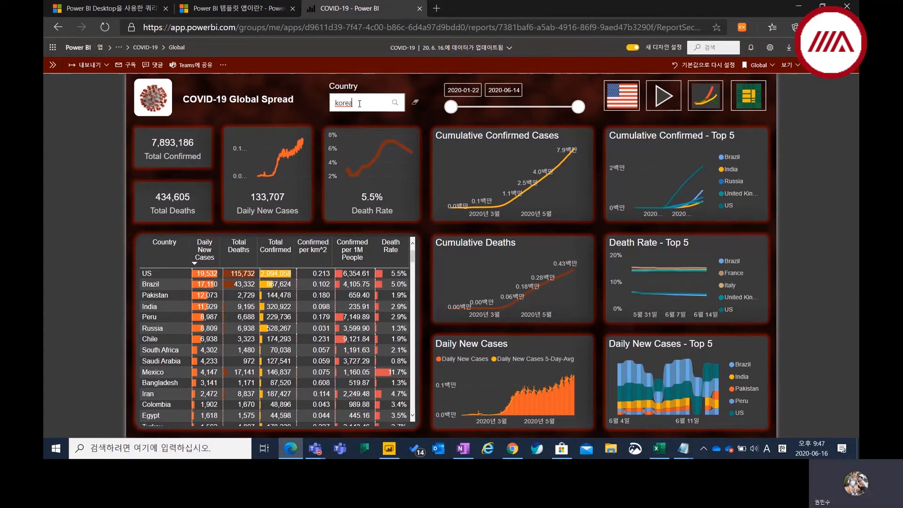
pyautogui.press('Return')
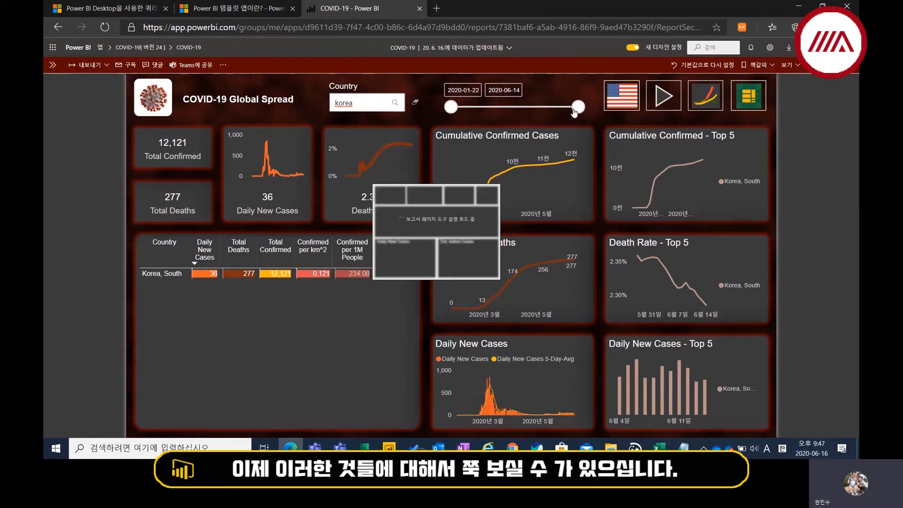
pyautogui.moveTo(575, 112); pyautogui.dragTo(536, 112)
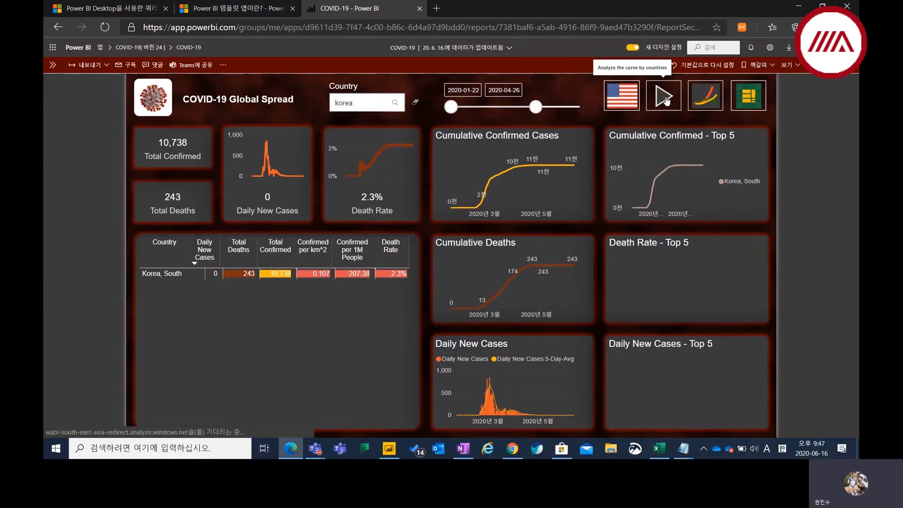
# Open the report's Animation page and play the Estimated Active Cases by Country animation.
pyautogui.click(663, 98)
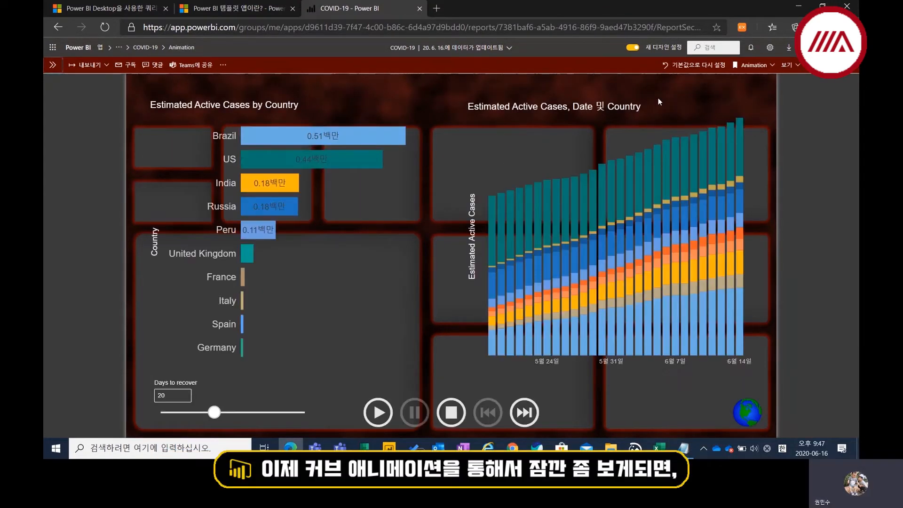
pyautogui.click(376, 414)
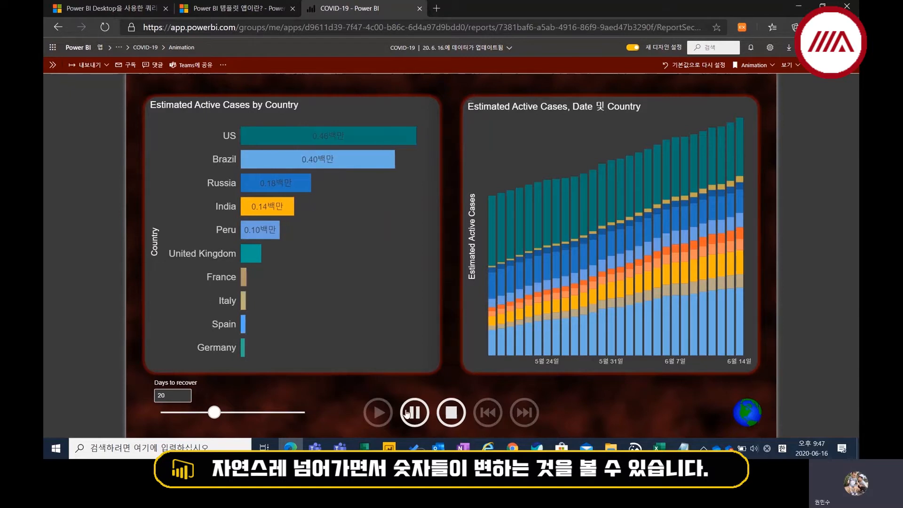
# Expand the report's page list, open the Global: The Curve page and look through its country list.
pyautogui.click(53, 65)
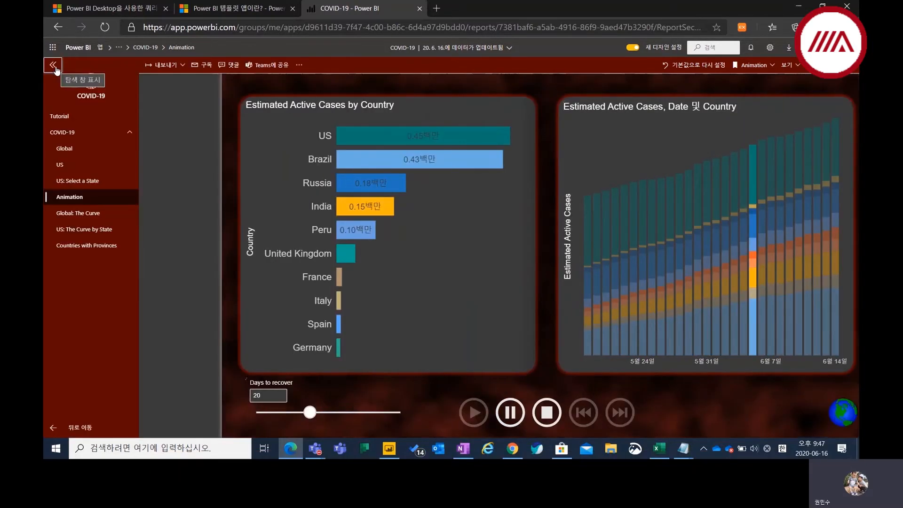
pyautogui.click(106, 214)
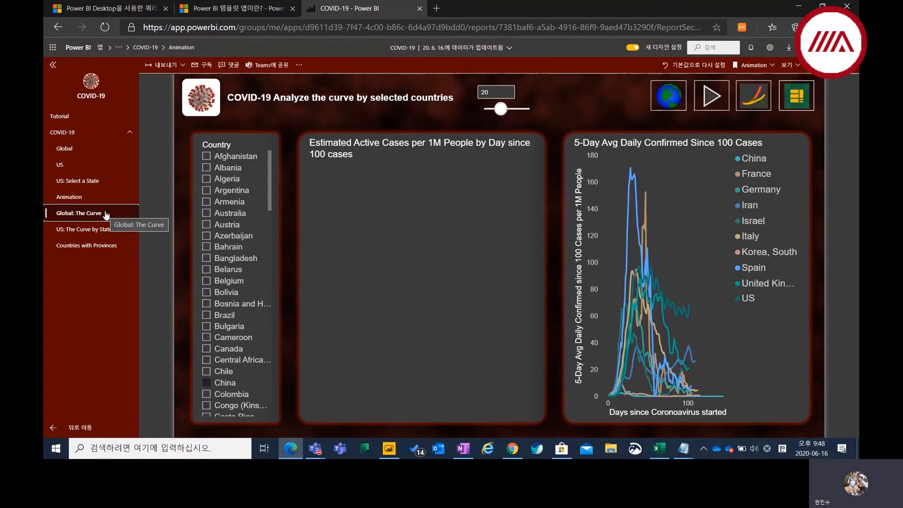
pyautogui.scroll(-1, 236, 219)
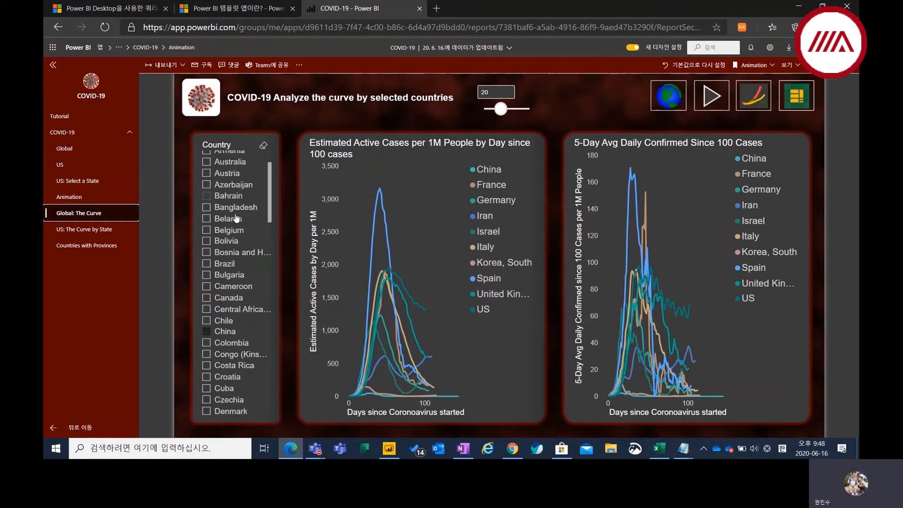
pyautogui.scroll(-10, 236, 218)
pyautogui.scroll(12, 245, 244)
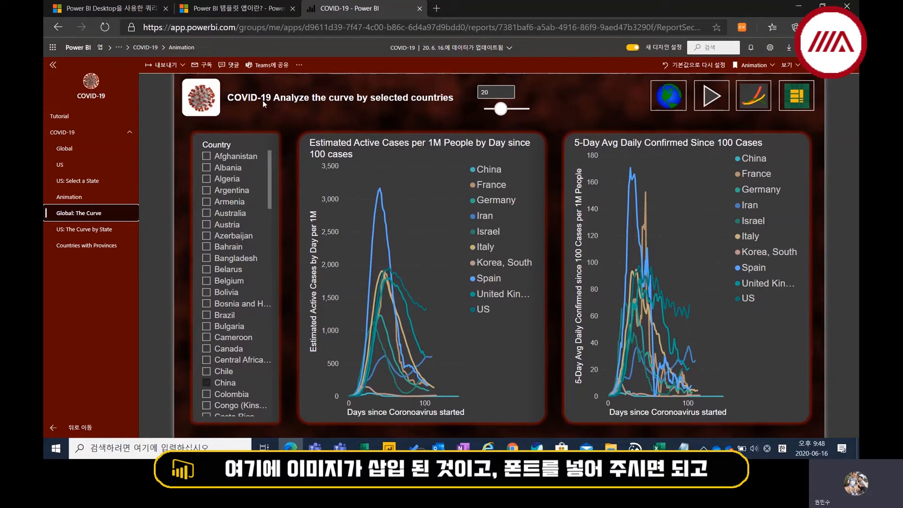
# Return to the report's Global page and switch to Power BI Desktop.
pyautogui.click(89, 147)
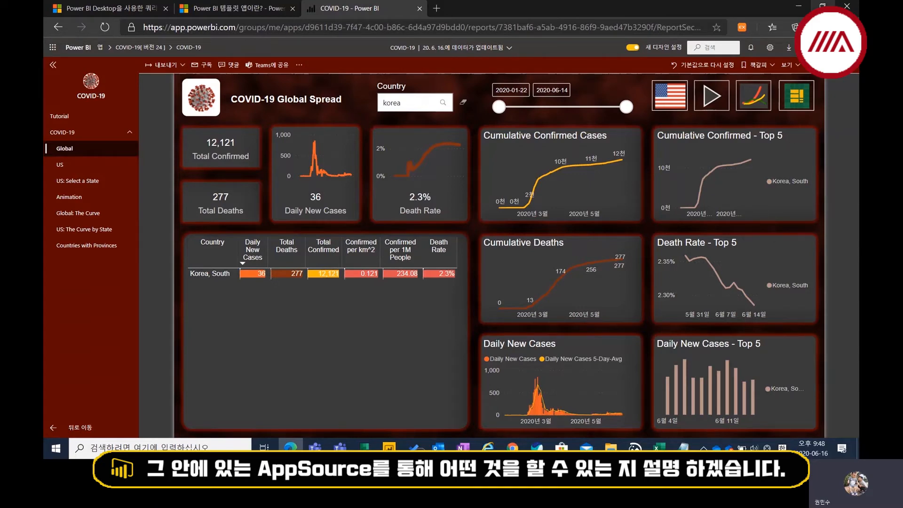
pyautogui.click(822, 6)
pyautogui.click(523, 17)
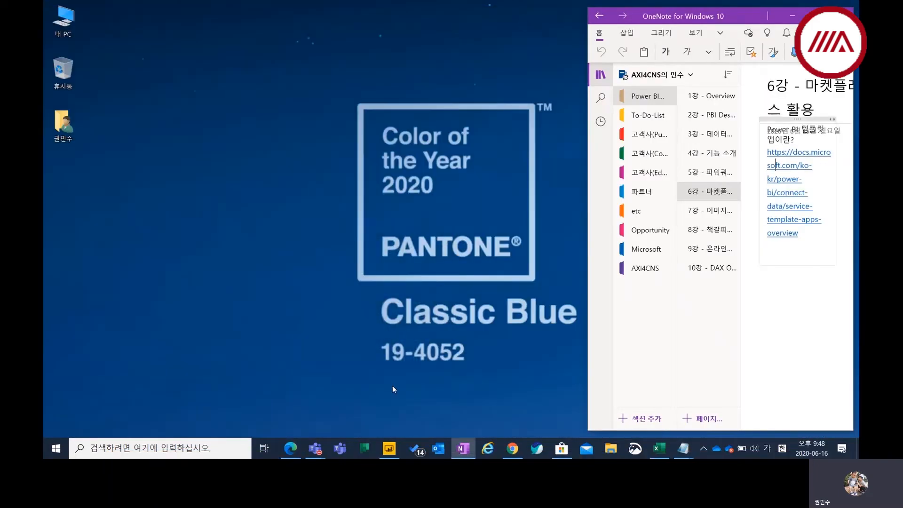
pyautogui.click(391, 448)
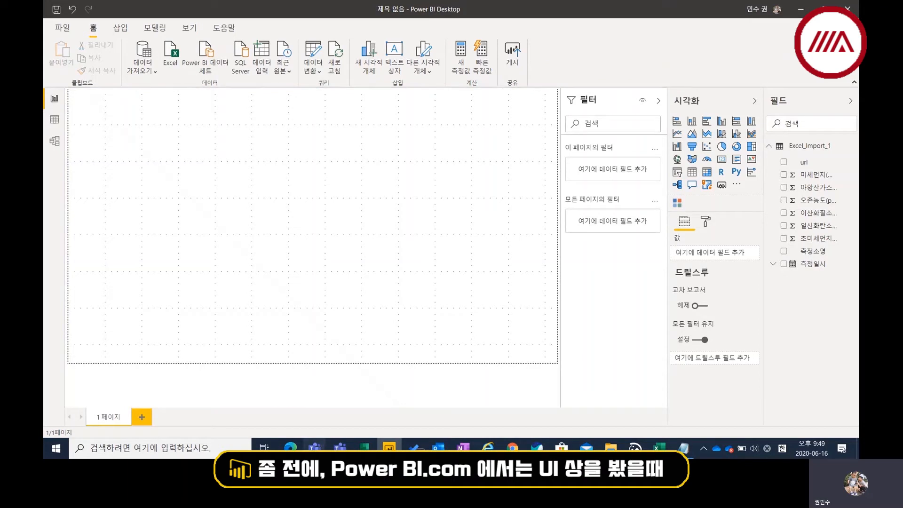
# Show the Apps list in the Power BI service in the browser, and return to Power BI Desktop.
pyautogui.moveTo(316, 446)
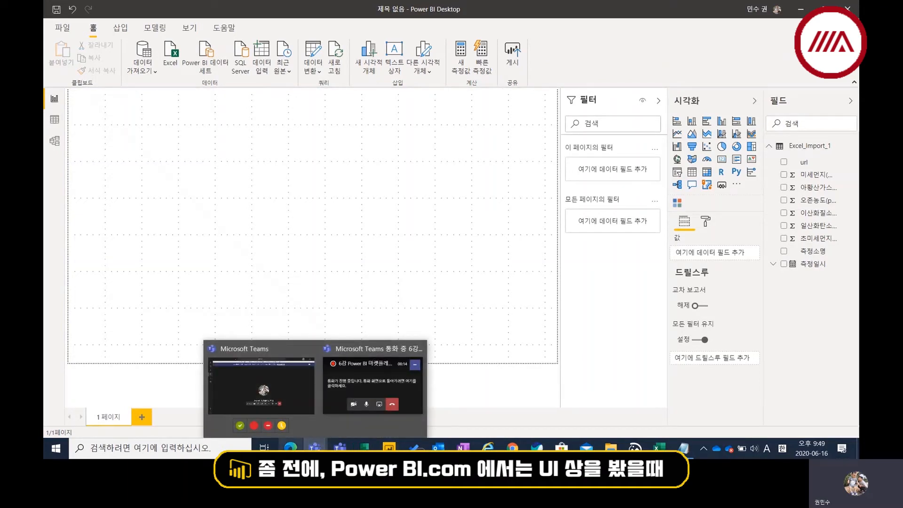
pyautogui.click(291, 448)
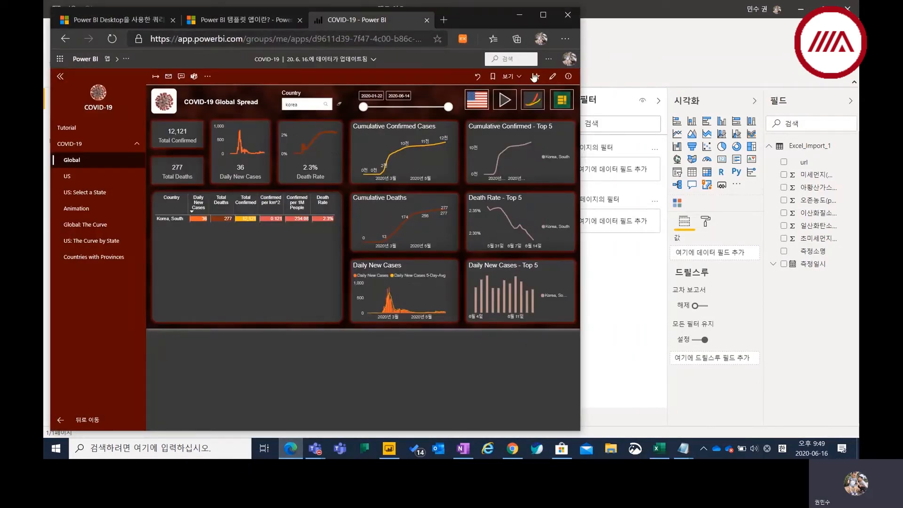
pyautogui.click(545, 16)
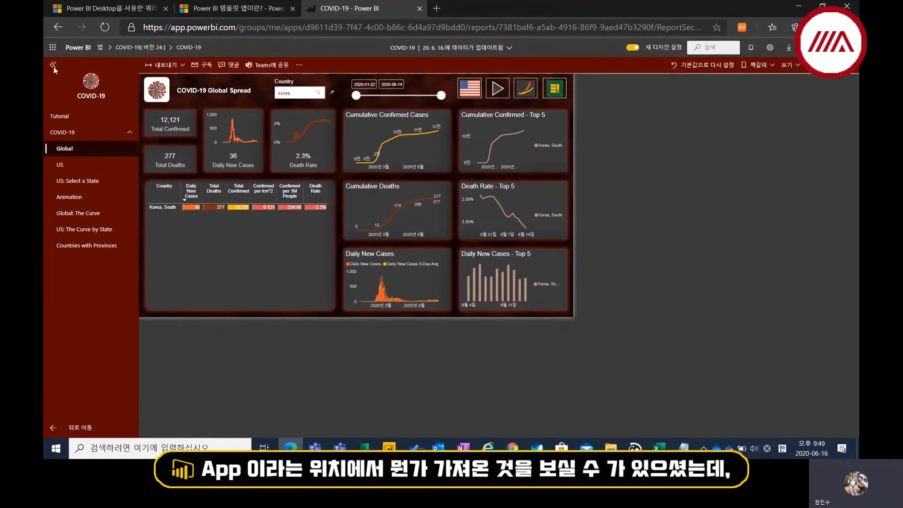
pyautogui.click(54, 66)
pyautogui.click(99, 48)
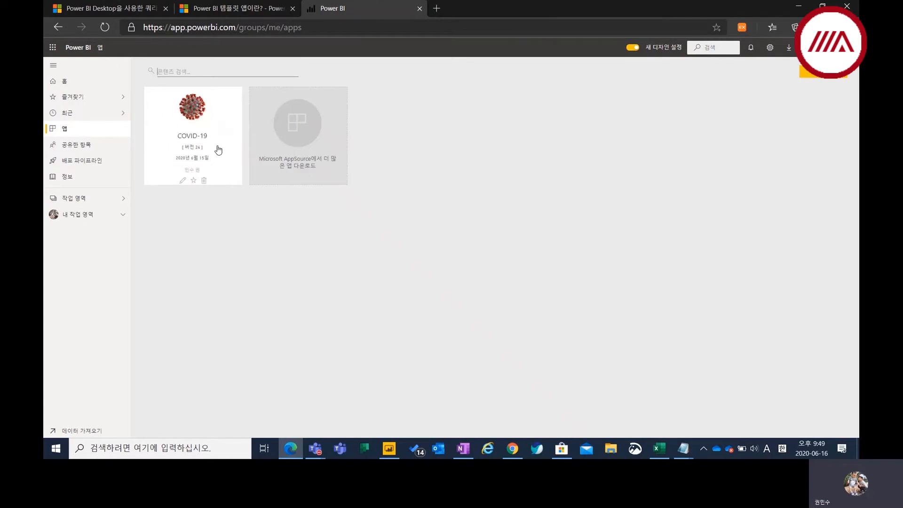
pyautogui.click(799, 6)
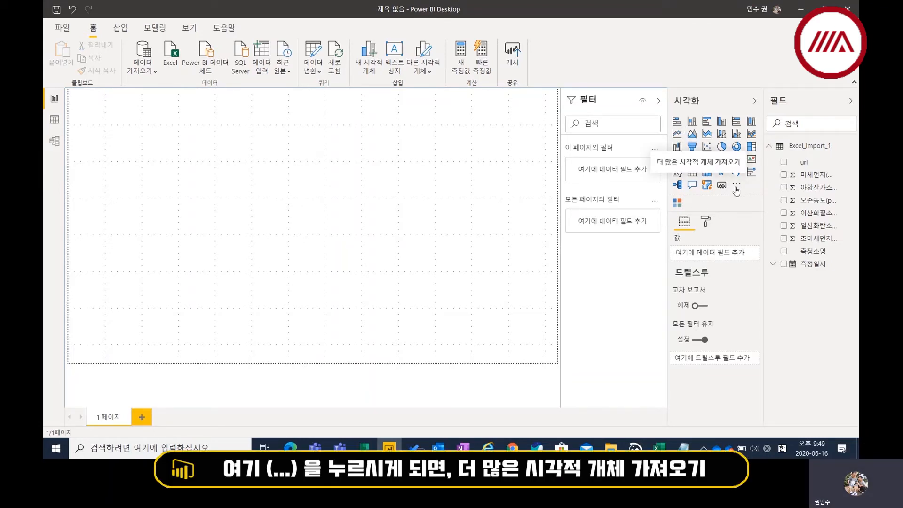
# Examine the different places that offer importing more visuals from AppSource or from a file.
pyautogui.click(118, 29)
pyautogui.click(92, 29)
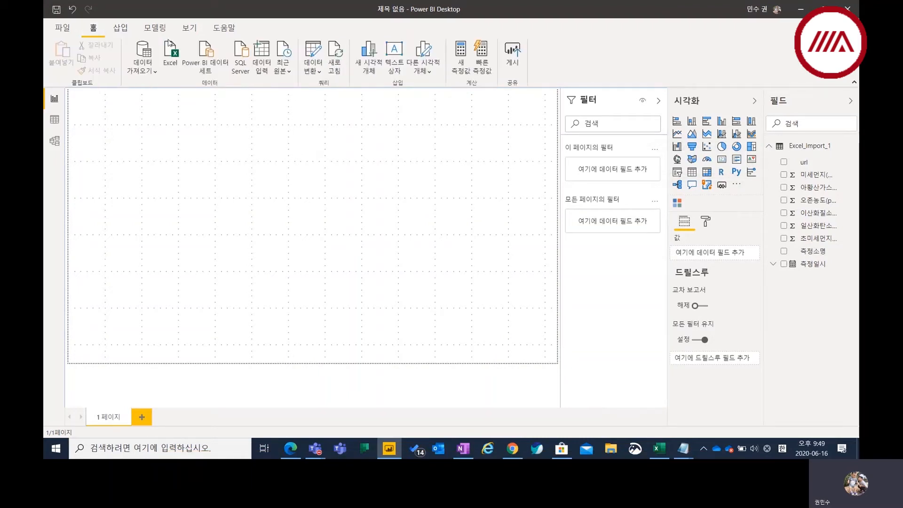
pyautogui.click(426, 71)
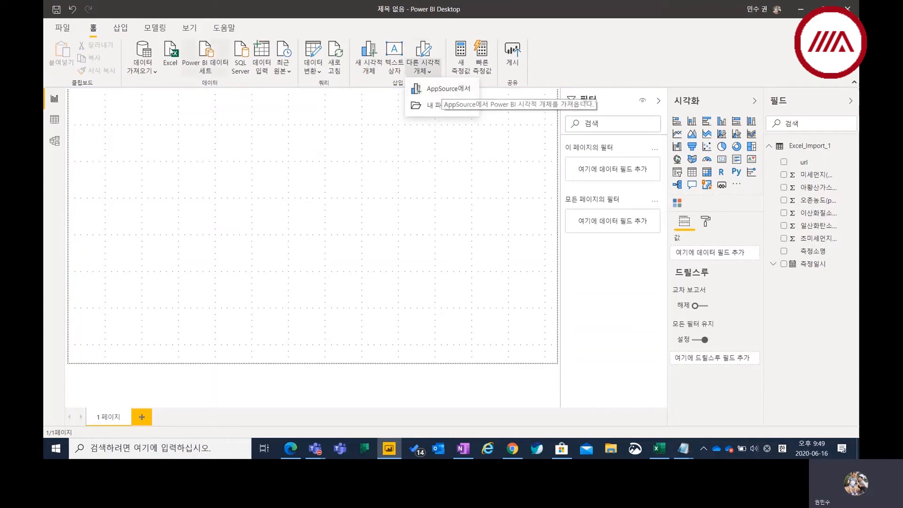
pyautogui.click(121, 29)
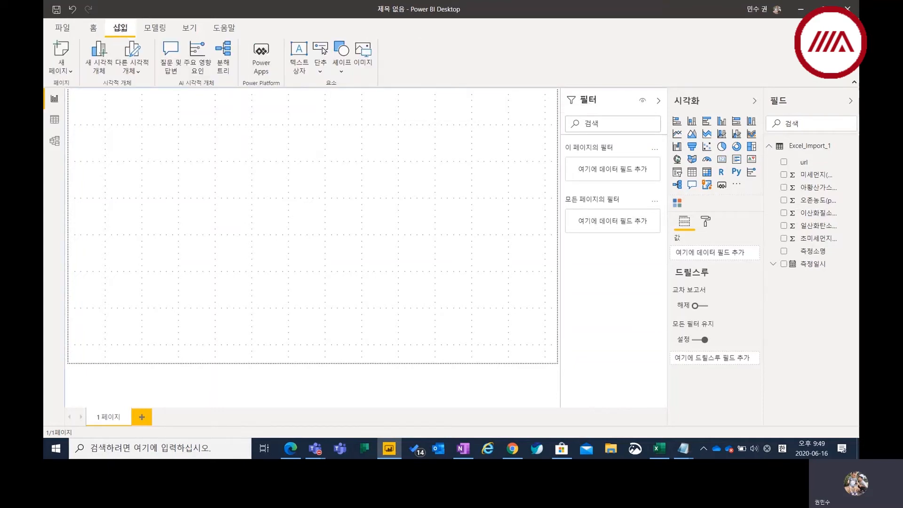
pyautogui.click(133, 66)
pyautogui.click(224, 152)
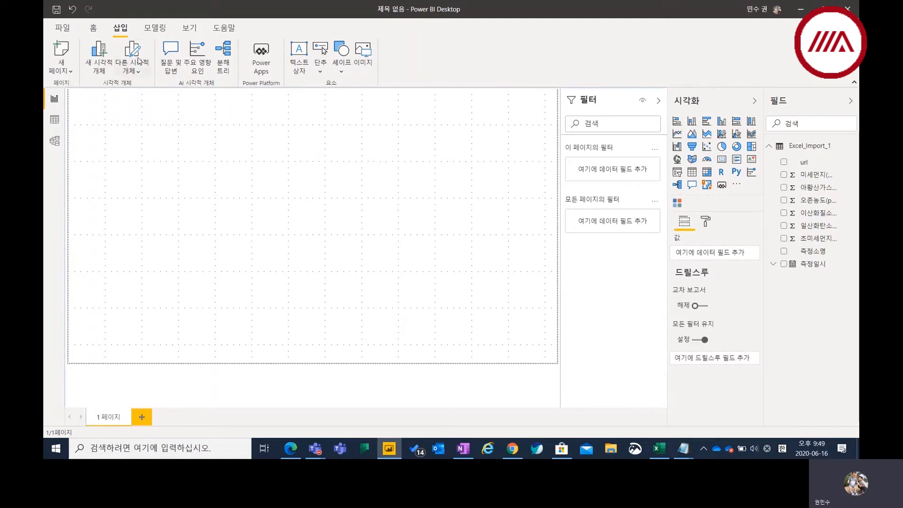
pyautogui.click(94, 28)
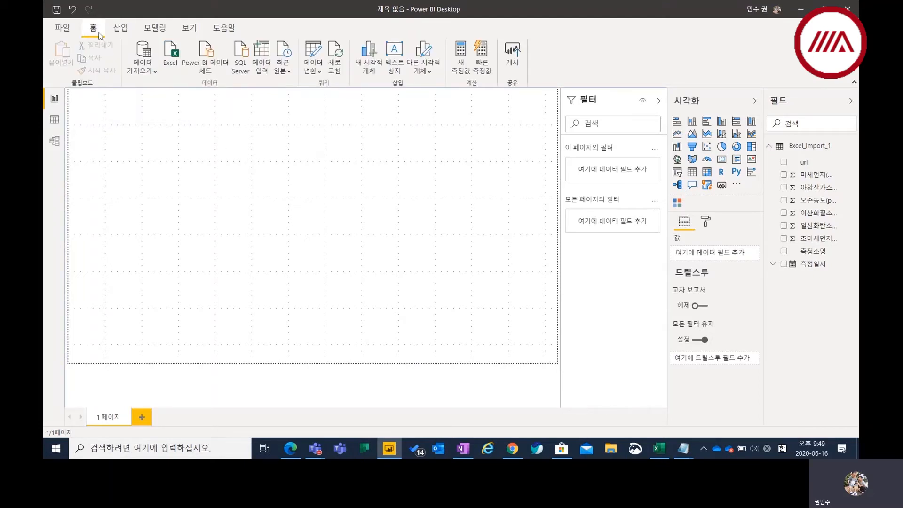
pyautogui.click(736, 185)
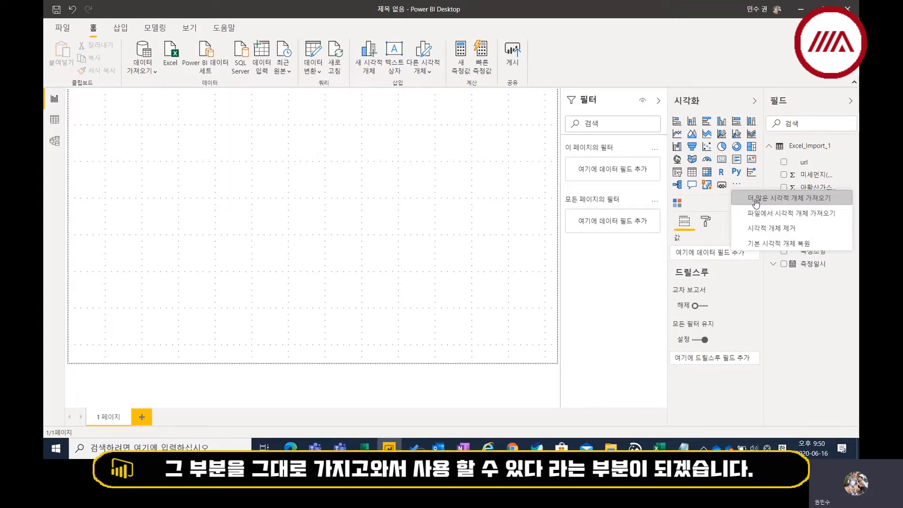
pyautogui.click(506, 216)
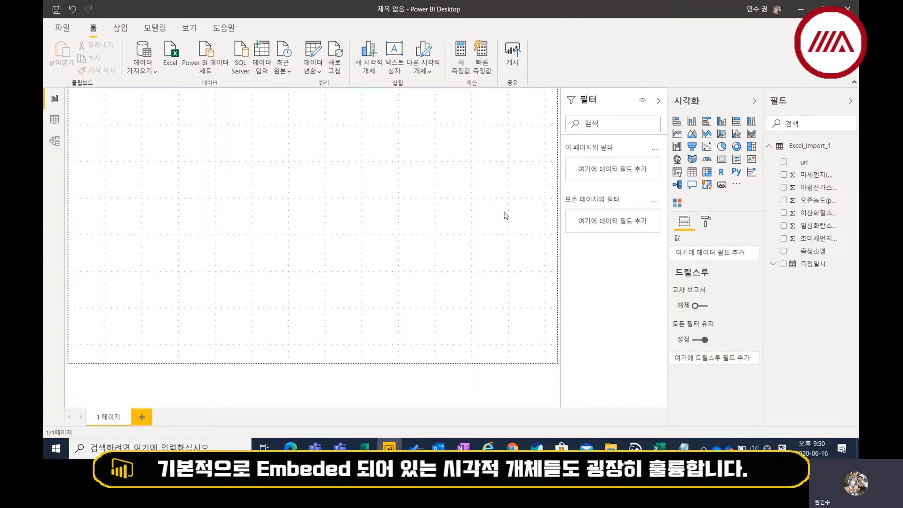
# Add a stacked column chart with 측정소명 as the axis and 초미세먼지(㎍/㎥) as the value, and enlarge it slightly.
pyautogui.click(677, 123)
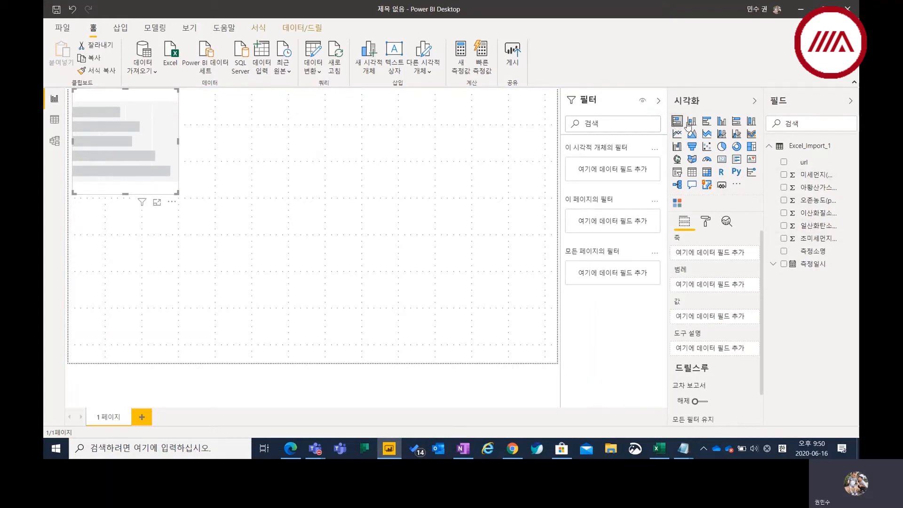
pyautogui.click(692, 121)
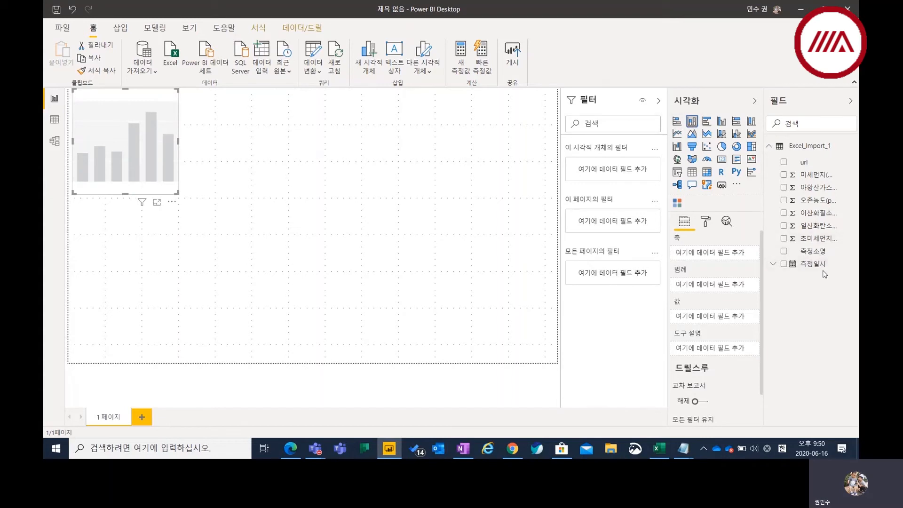
pyautogui.moveTo(823, 254); pyautogui.dragTo(716, 258)
pyautogui.moveTo(816, 238); pyautogui.dragTo(705, 327)
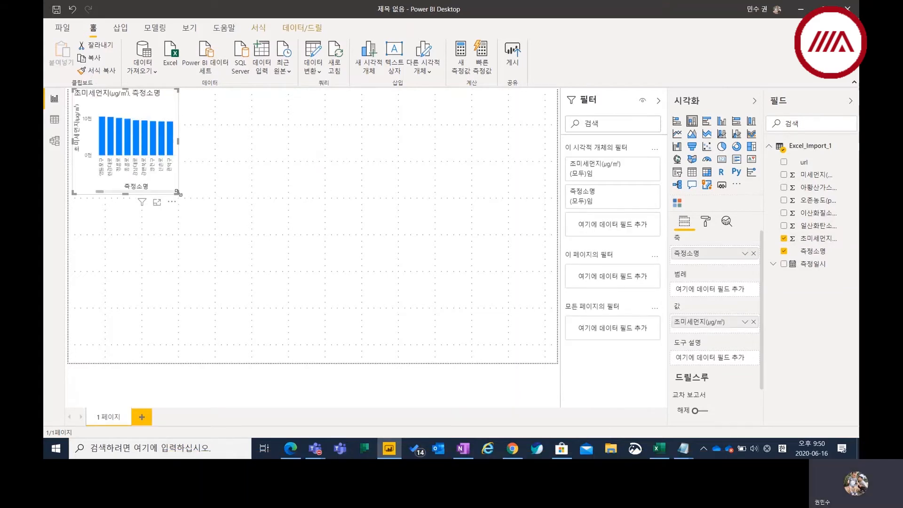
pyautogui.moveTo(177, 193); pyautogui.dragTo(211, 226)
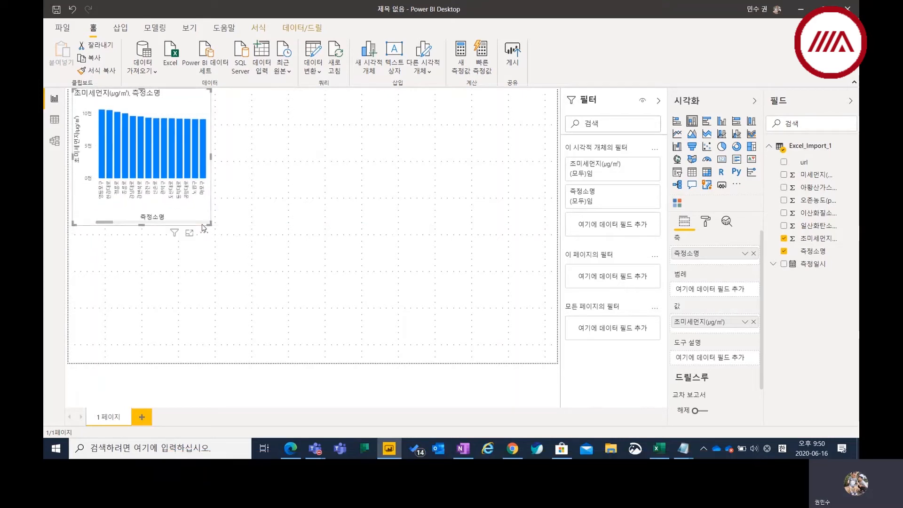
# Add an empty treemap visual to the report page below the column chart.
pyautogui.click(752, 147)
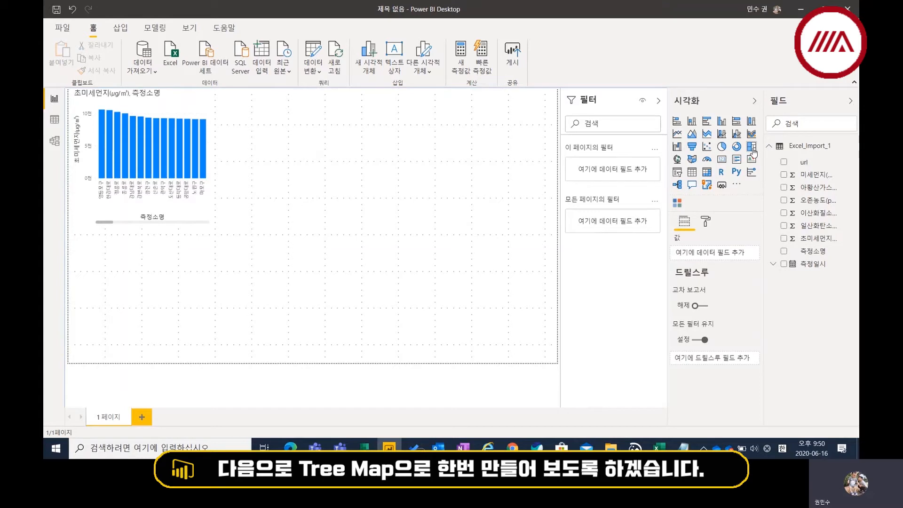
pyautogui.click(752, 150)
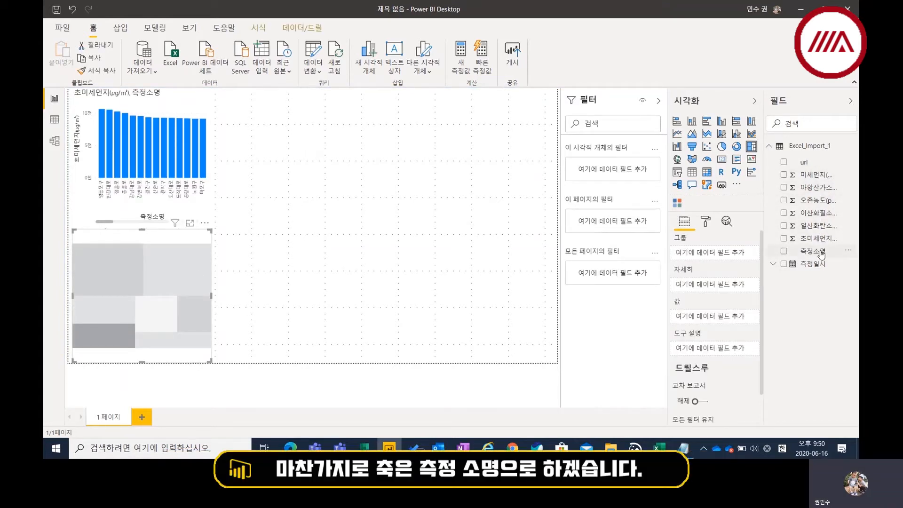
pyautogui.moveTo(823, 254); pyautogui.dragTo(731, 321)
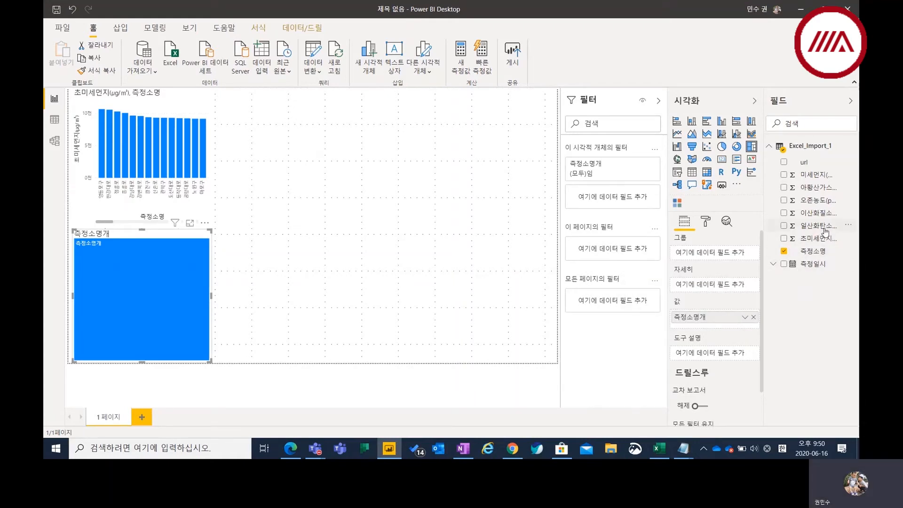
pyautogui.moveTo(807, 227); pyautogui.dragTo(717, 293)
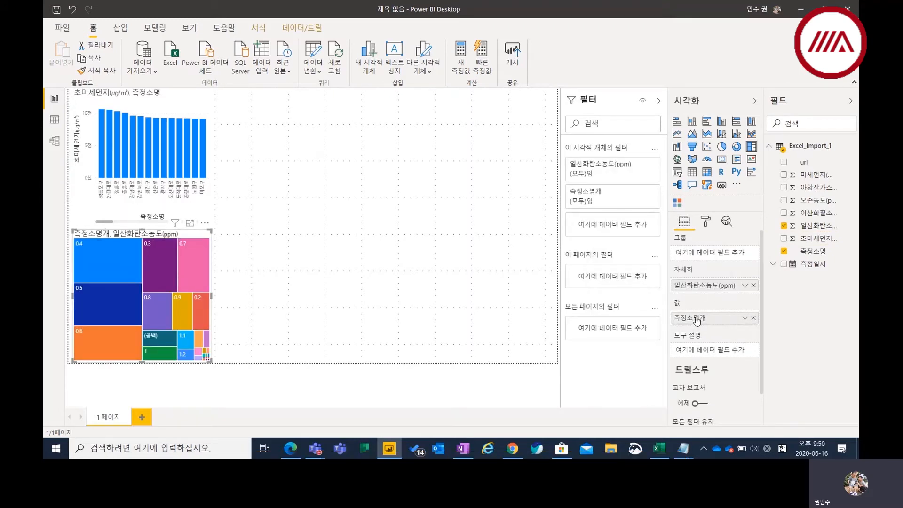
pyautogui.click(754, 286)
pyautogui.click(754, 317)
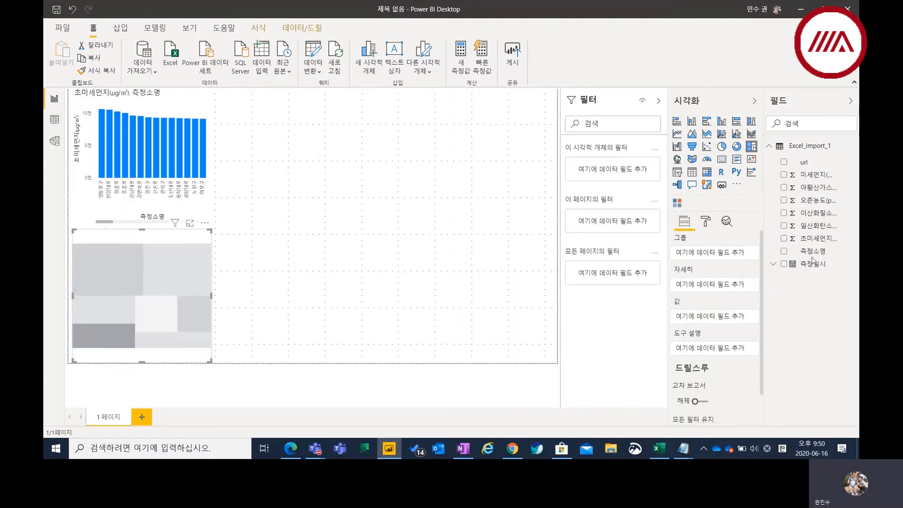
# Assign 측정소명 as the treemap's details and 일산화탄소농도(ppm) as its values.
pyautogui.moveTo(823, 256); pyautogui.dragTo(711, 285)
pyautogui.moveTo(819, 226); pyautogui.dragTo(729, 320)
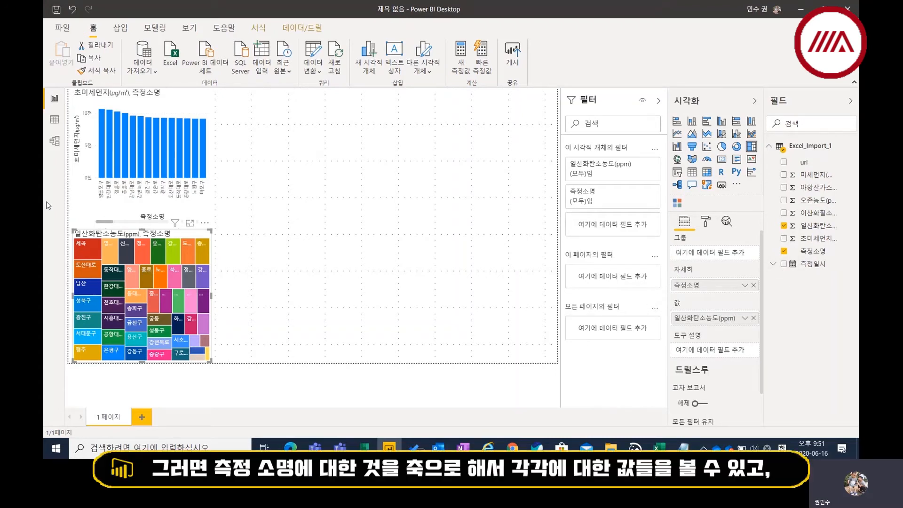
# Highlight 세곡 in the treemap, examine its bar in the column chart, and deselect the visuals.
pyautogui.click(88, 254)
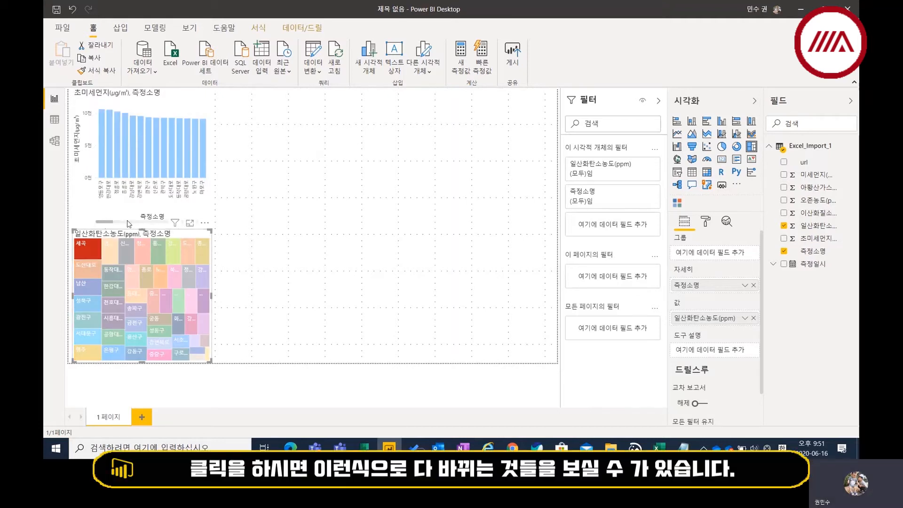
pyautogui.moveTo(127, 222); pyautogui.dragTo(115, 181)
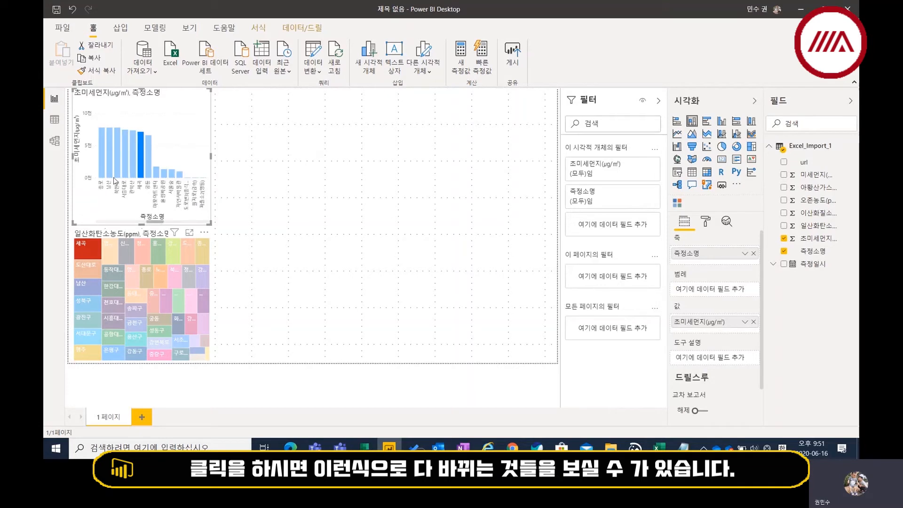
pyautogui.click(280, 248)
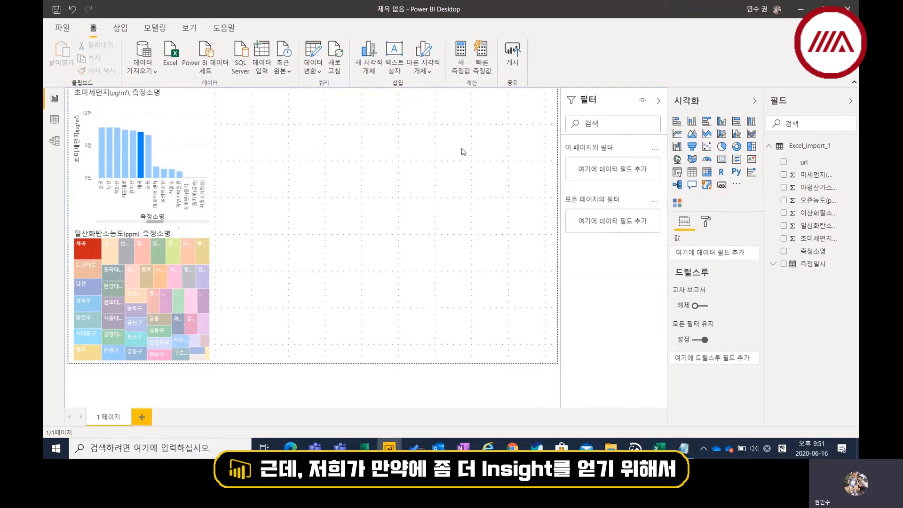
# Import the Word Cloud visual from AppSource into the report.
pyautogui.click(737, 186)
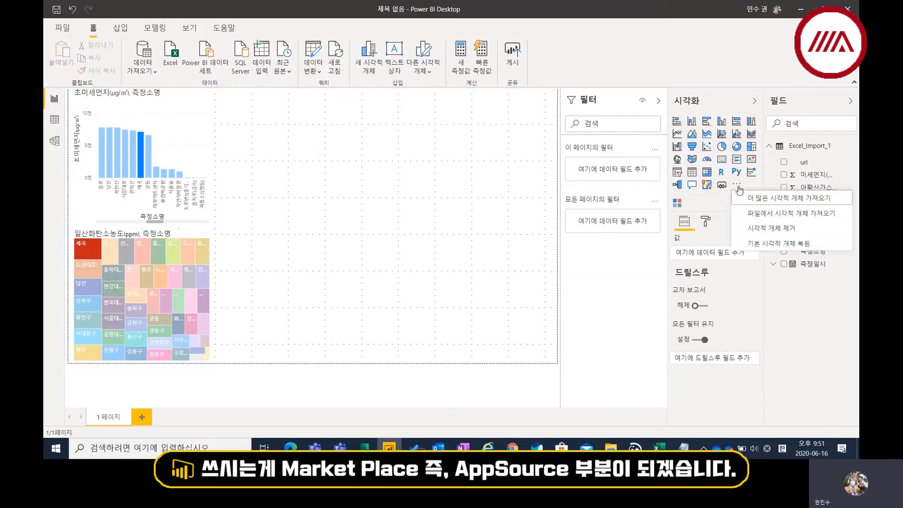
pyautogui.click(767, 203)
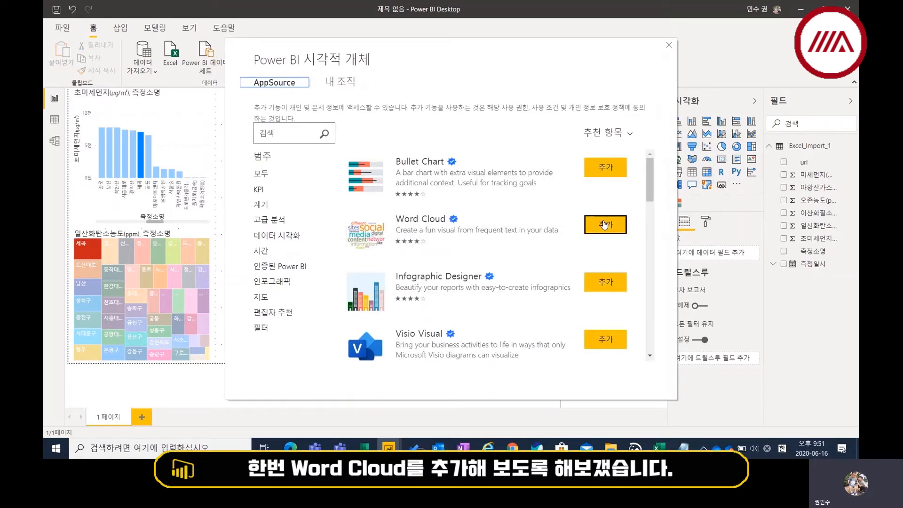
pyautogui.click(605, 224)
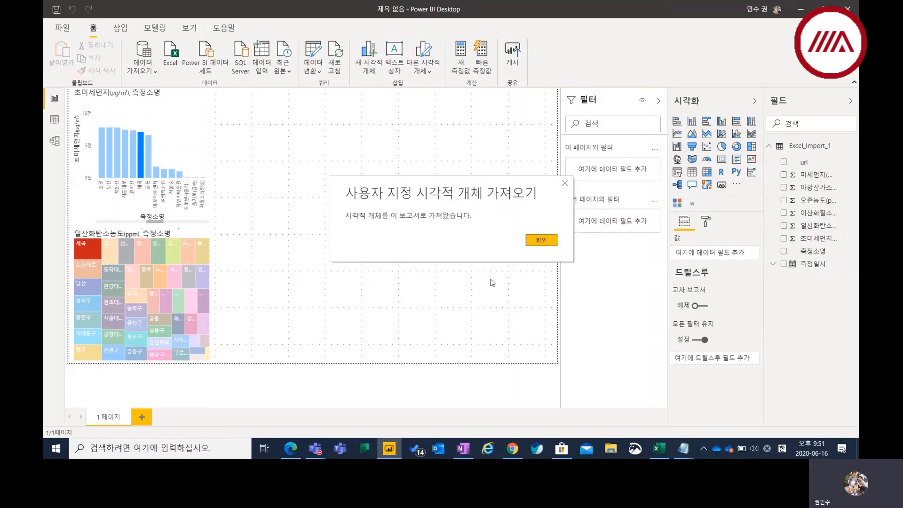
pyautogui.click(541, 240)
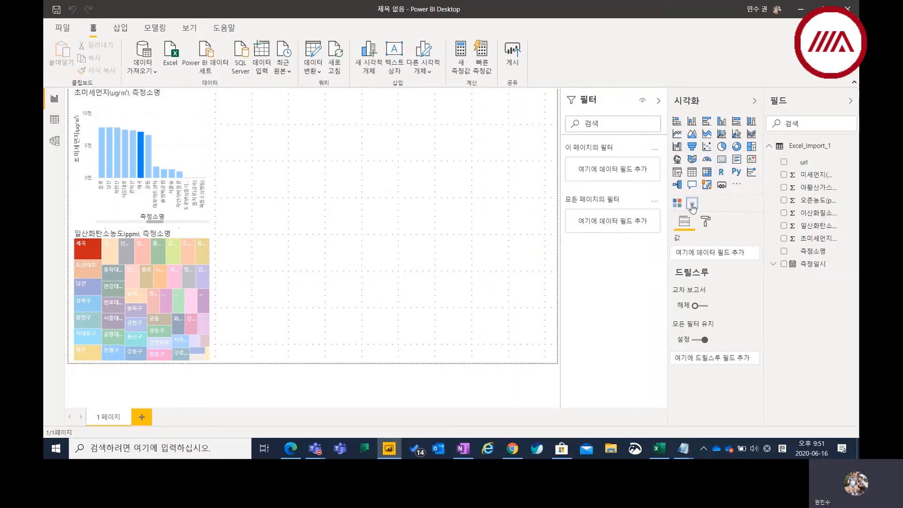
# Add a Word Cloud beside the column chart with 측정소명 as its category, and clear the 세곡 highlight in the treemap.
pyautogui.click(692, 204)
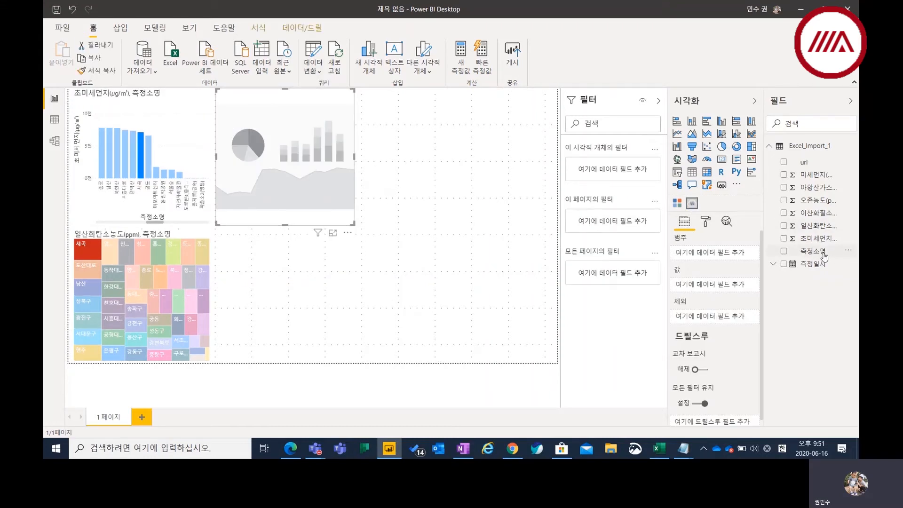
pyautogui.moveTo(822, 254); pyautogui.dragTo(720, 286)
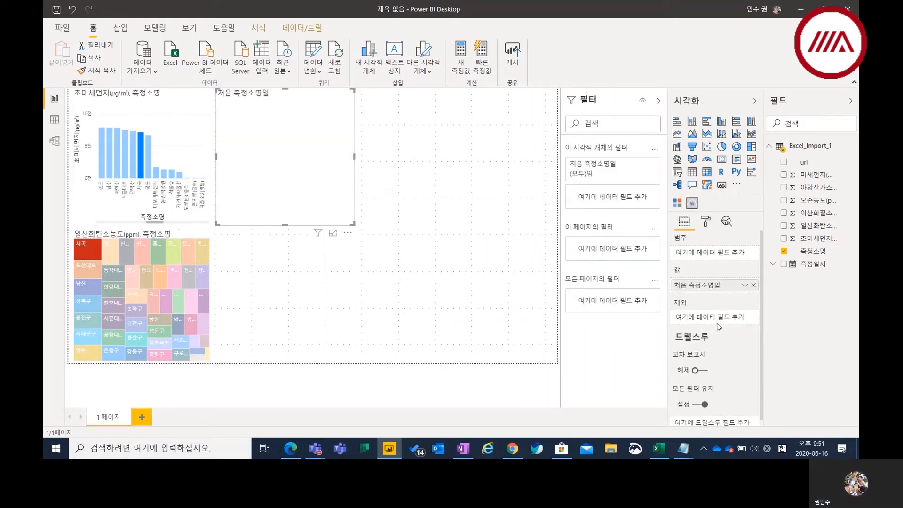
pyautogui.click(81, 248)
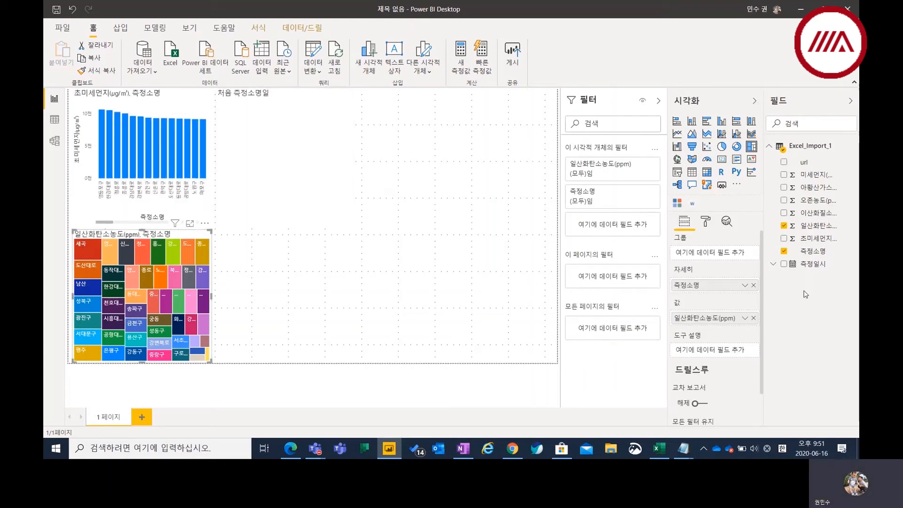
pyautogui.click(336, 134)
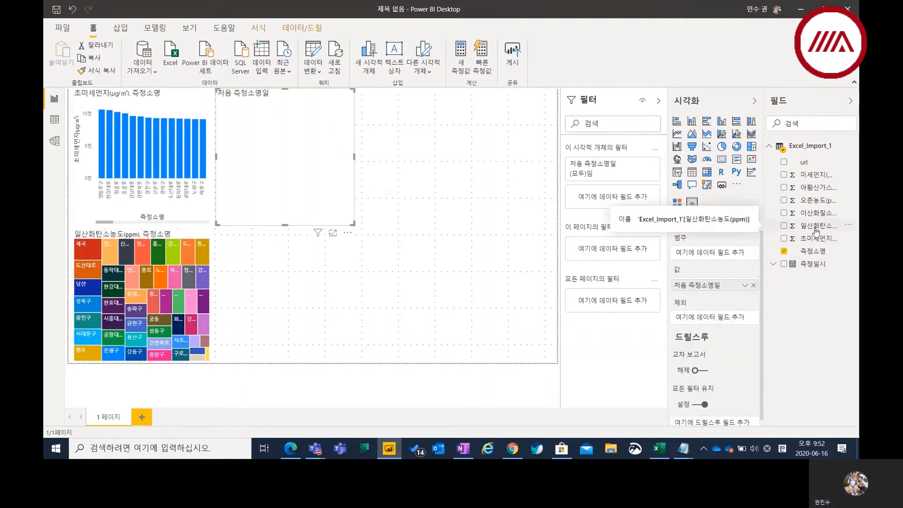
pyautogui.moveTo(703, 289)
pyautogui.mouseDown()
pyautogui.moveTo(704, 261)
pyautogui.moveTo(704, 271)
pyautogui.mouseUp()
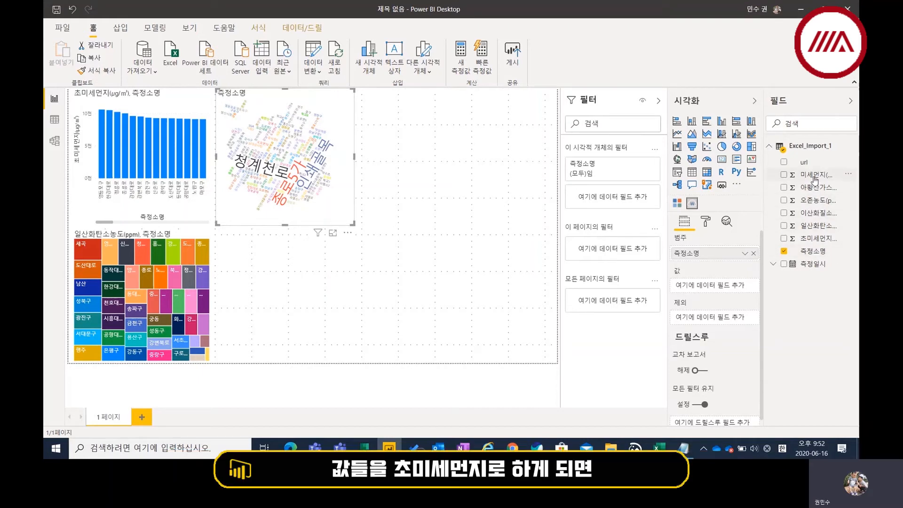
# Try 초미세먼지(㎍/㎥) as the word cloud's value, and replace it with 미세먼지(㎍/㎥).
pyautogui.moveTo(816, 239); pyautogui.dragTo(717, 293)
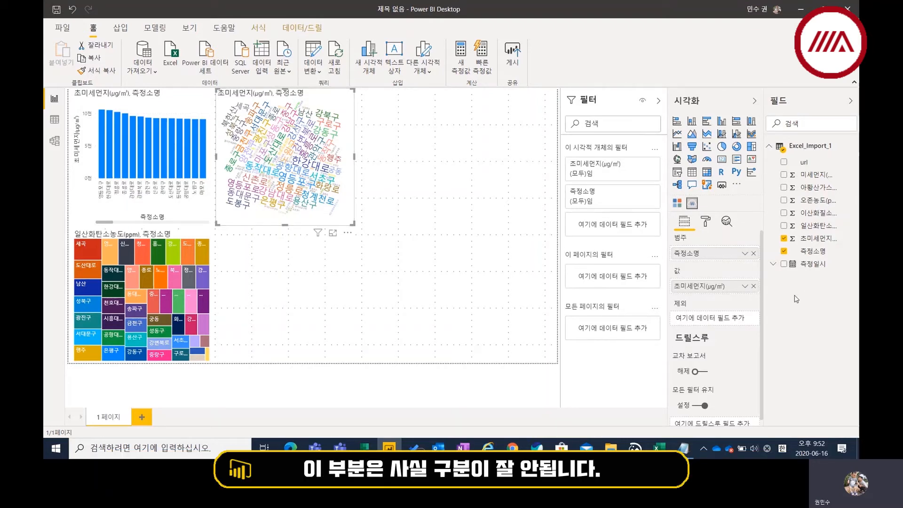
pyautogui.click(754, 287)
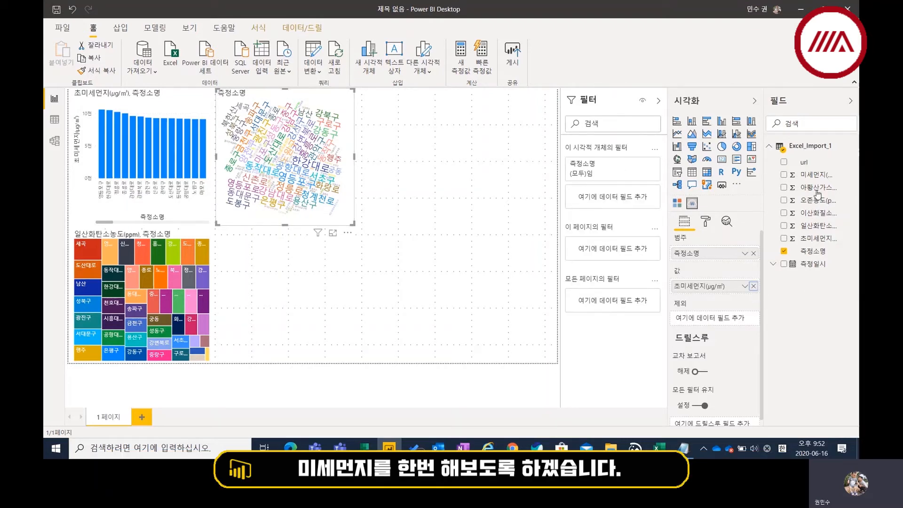
pyautogui.moveTo(816, 175); pyautogui.dragTo(716, 288)
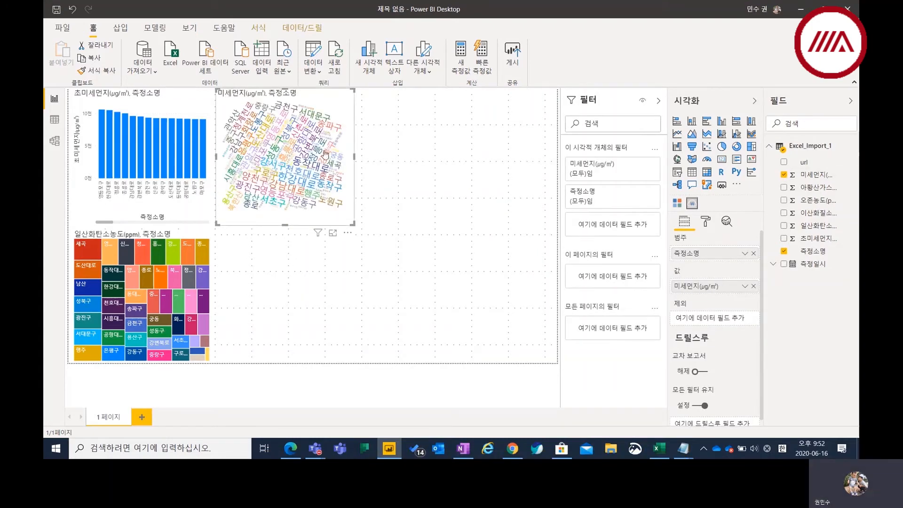
# Highlight single stations such as 영등포로, 천호대로 and 성동구 in the word cloud to examine the cross-highlighting, and clear the selection.
pyautogui.moveTo(297, 149)
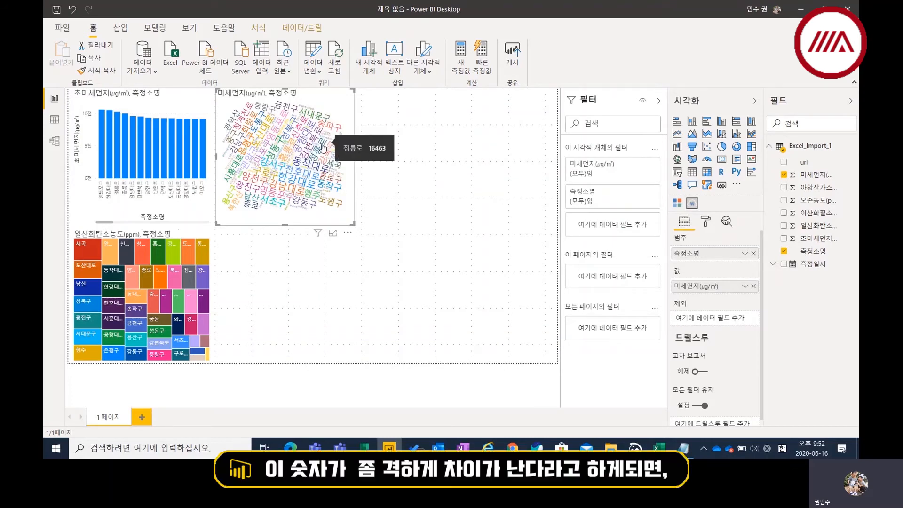
pyautogui.click(278, 133)
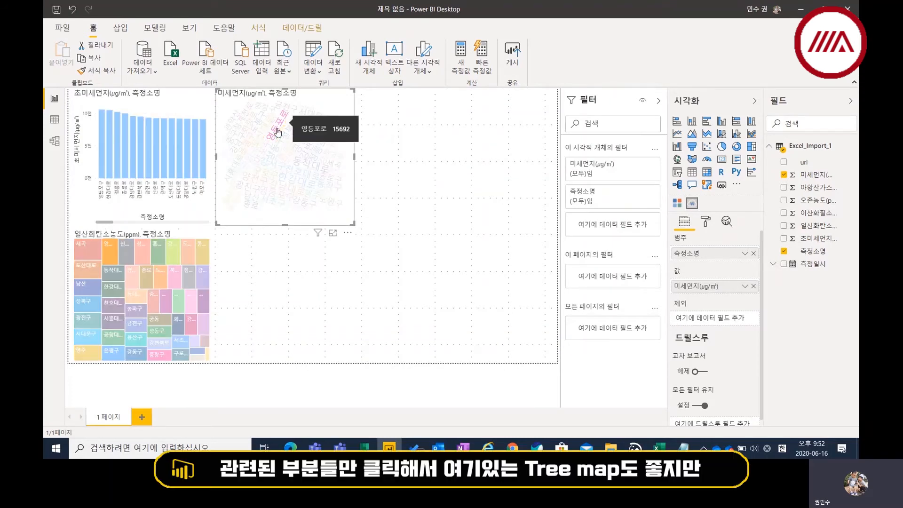
pyautogui.click(303, 173)
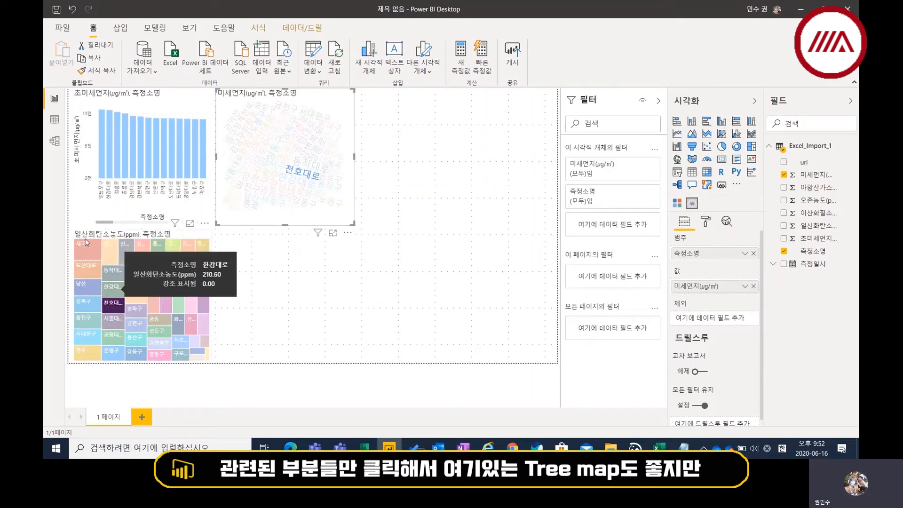
pyautogui.click(304, 155)
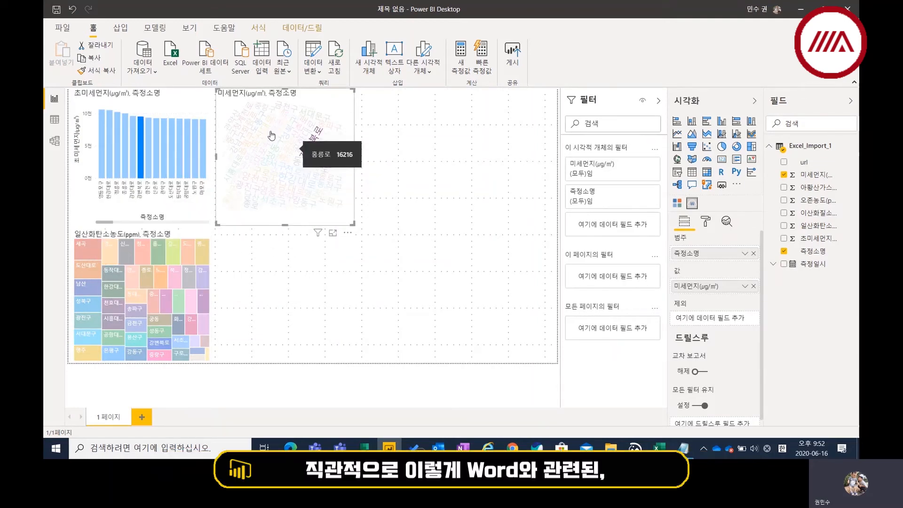
pyautogui.click(287, 149)
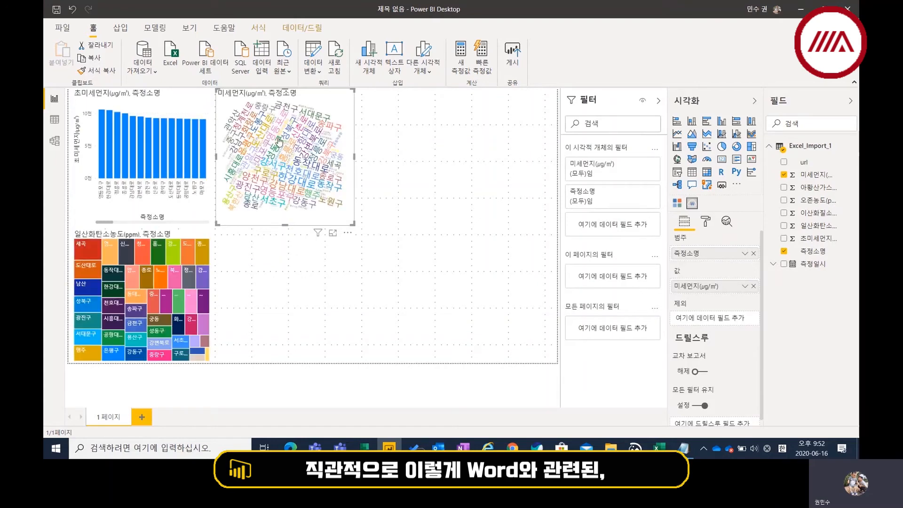
pyautogui.click(277, 149)
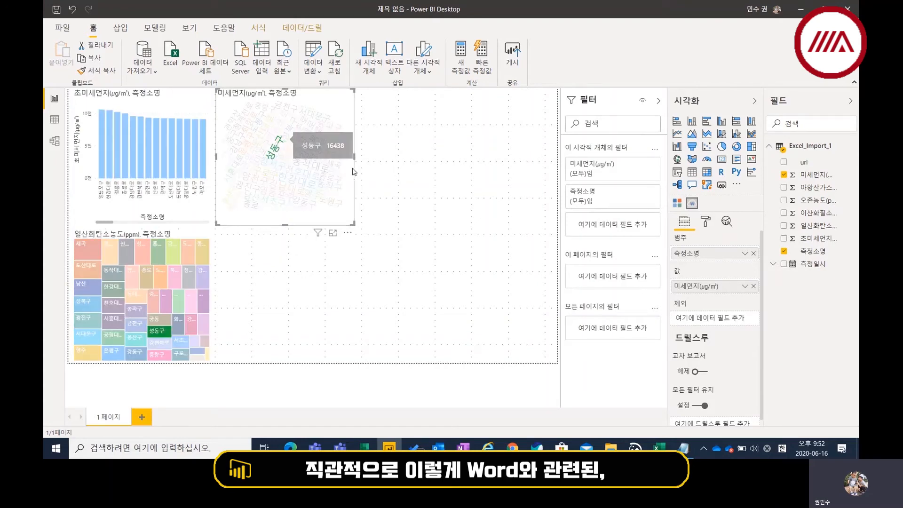
pyautogui.click(277, 149)
pyautogui.click(423, 193)
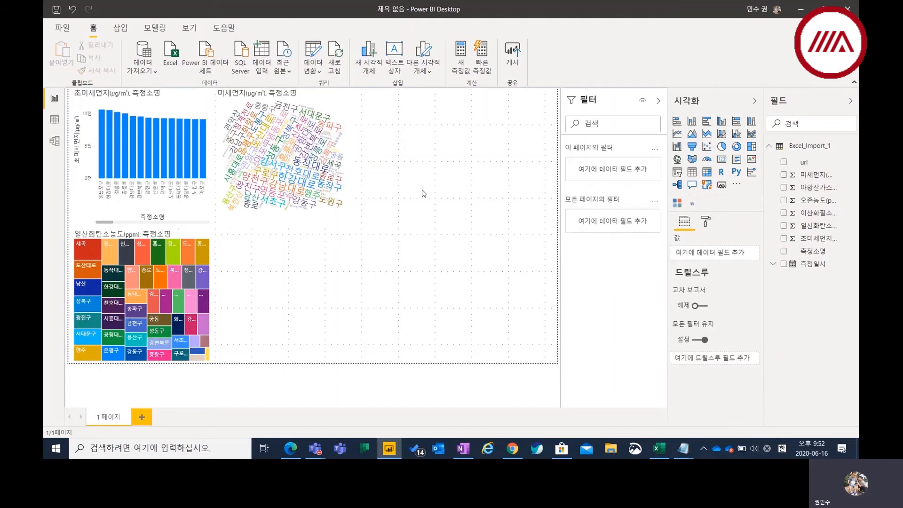
# Browse the AppSource visuals and import the Dial Gauge visual into the report.
pyautogui.click(737, 184)
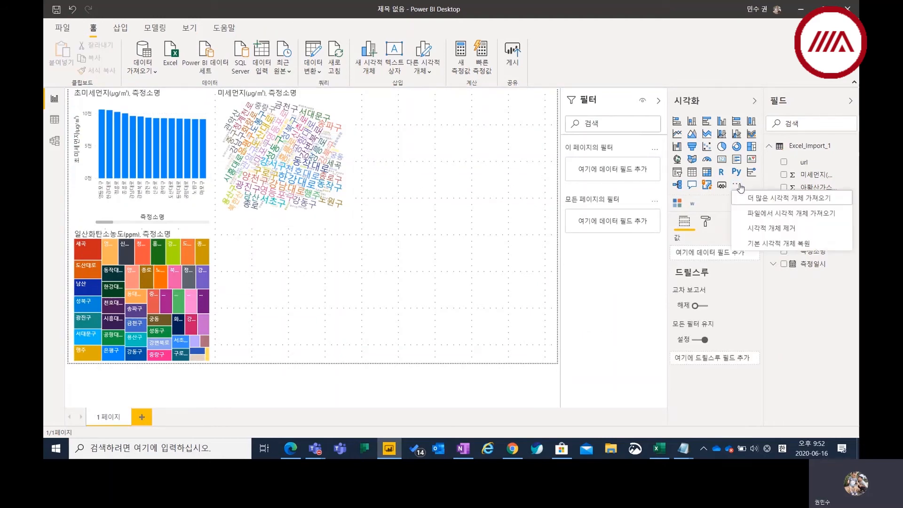
pyautogui.click(753, 198)
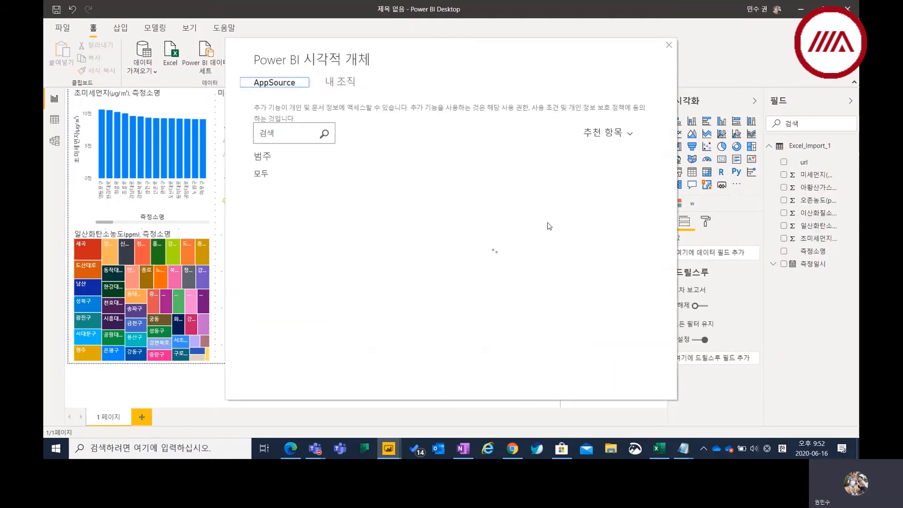
pyautogui.scroll(-6, 488, 237)
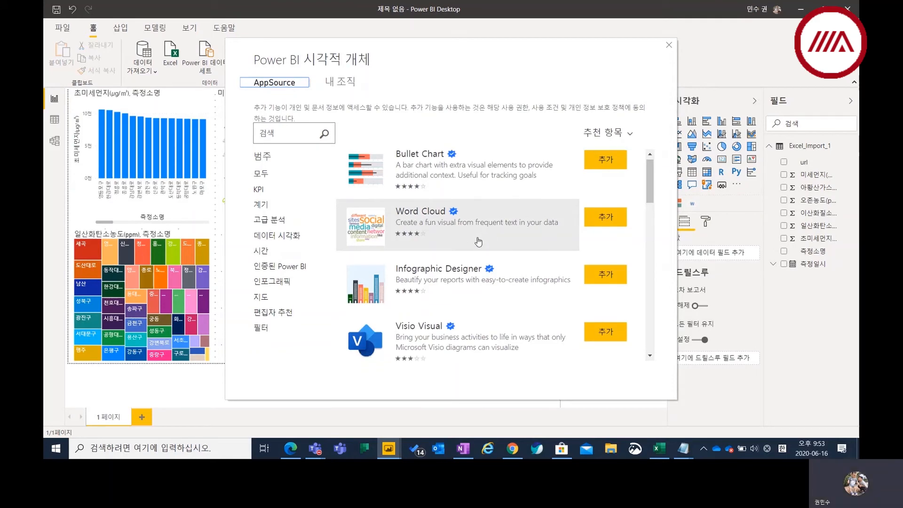
pyautogui.scroll(-6, 476, 249)
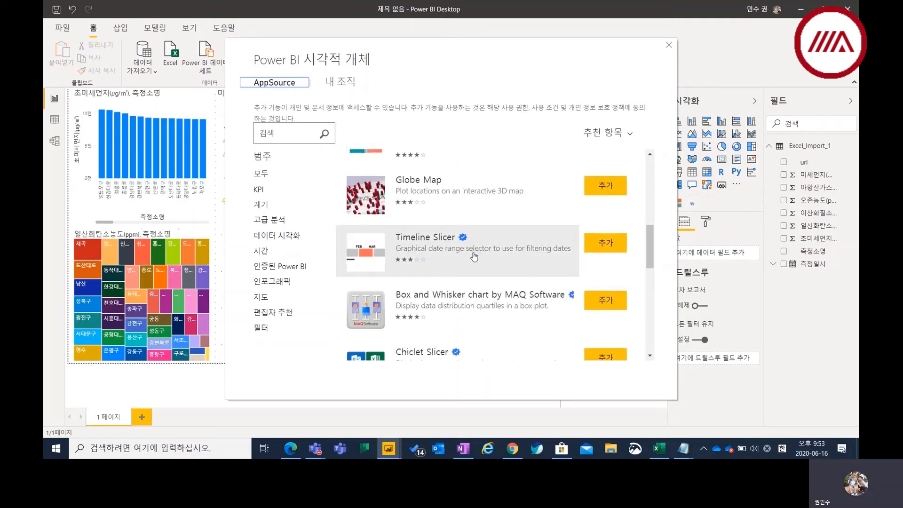
pyautogui.scroll(-5, 467, 258)
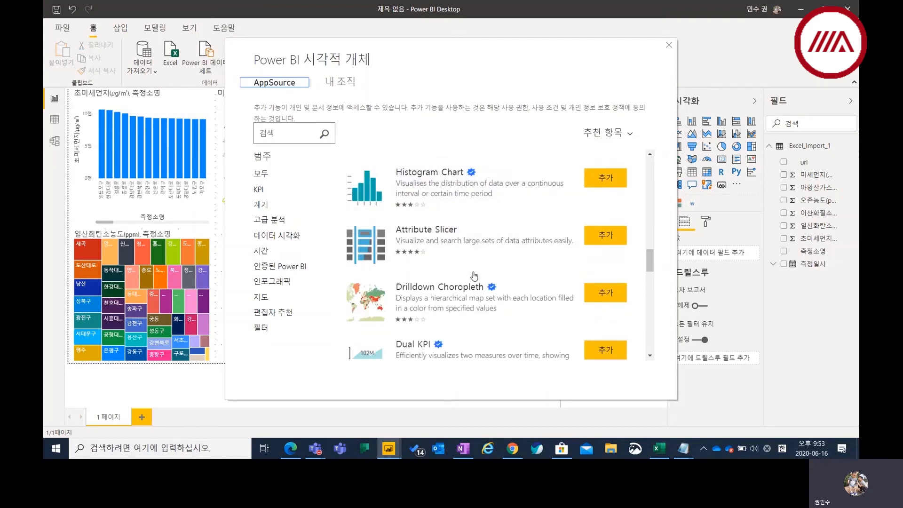
pyautogui.scroll(-5, 480, 273)
pyautogui.scroll(-3, 482, 273)
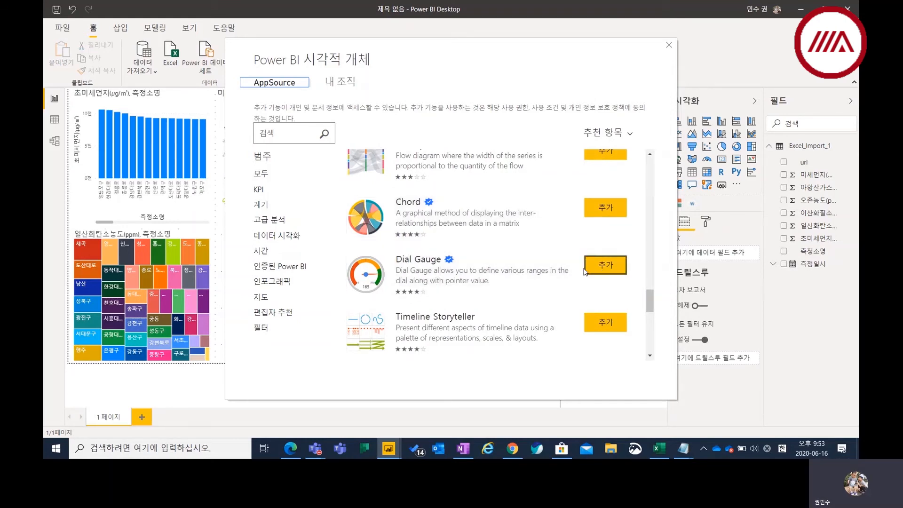
pyautogui.click(614, 271)
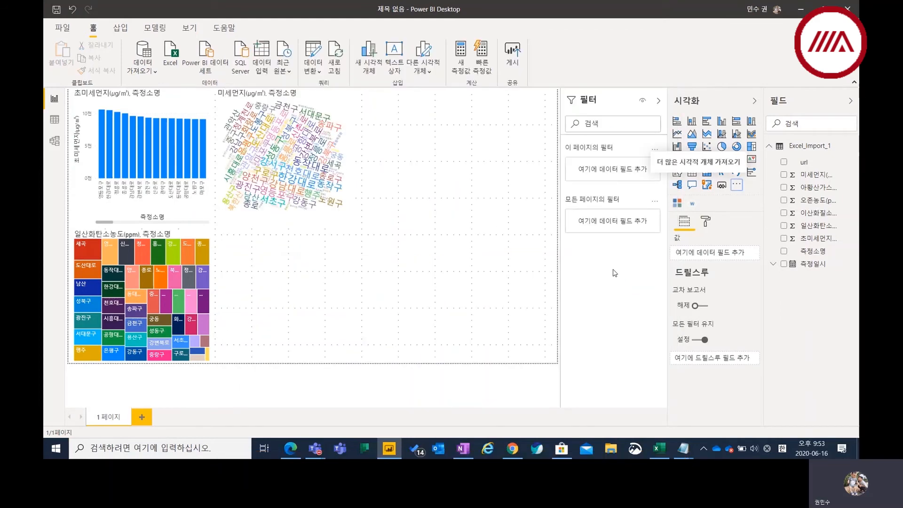
pyautogui.click(542, 241)
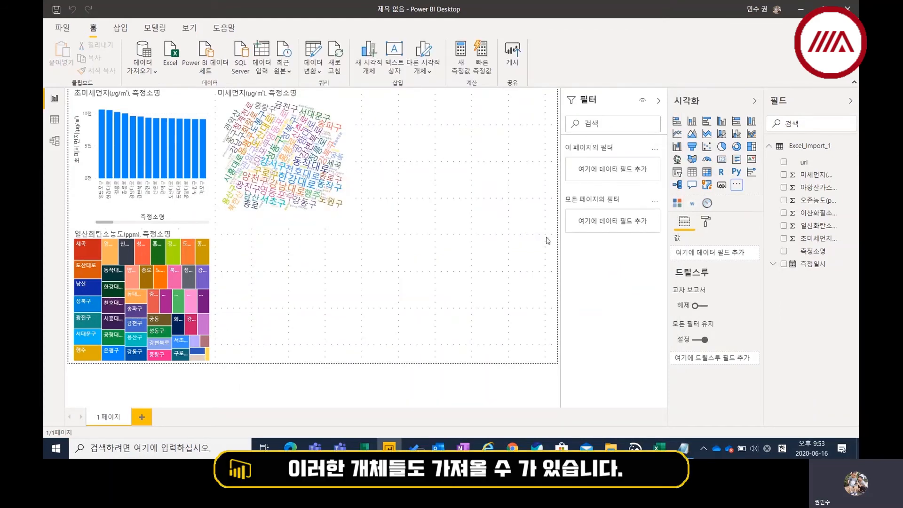
# Add a Dial Gauge below the word cloud, examine the fields it requires, and remove it from the page.
pyautogui.click(708, 205)
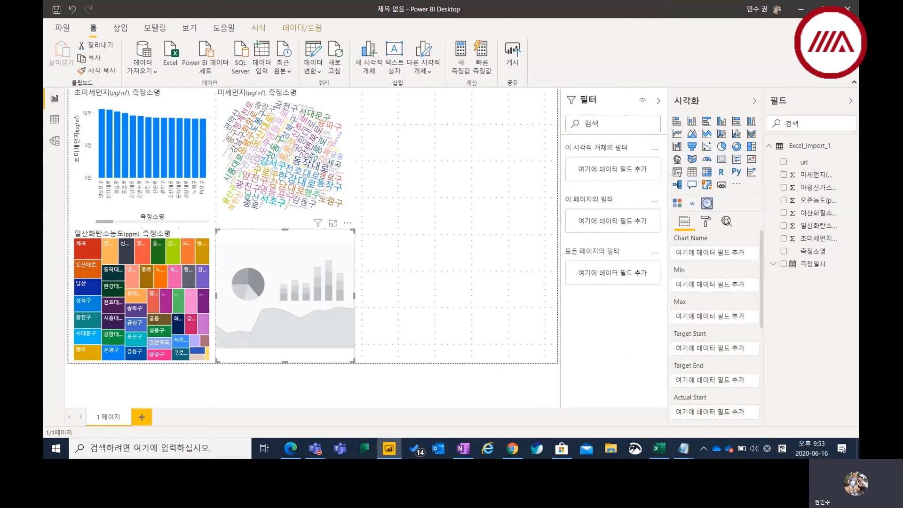
pyautogui.moveTo(765, 260); pyautogui.dragTo(765, 332)
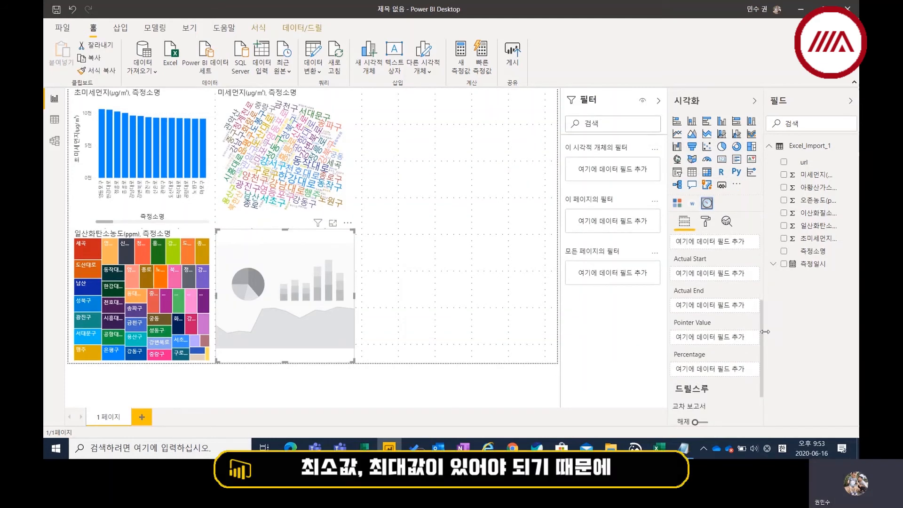
pyautogui.scroll(3, 765, 332)
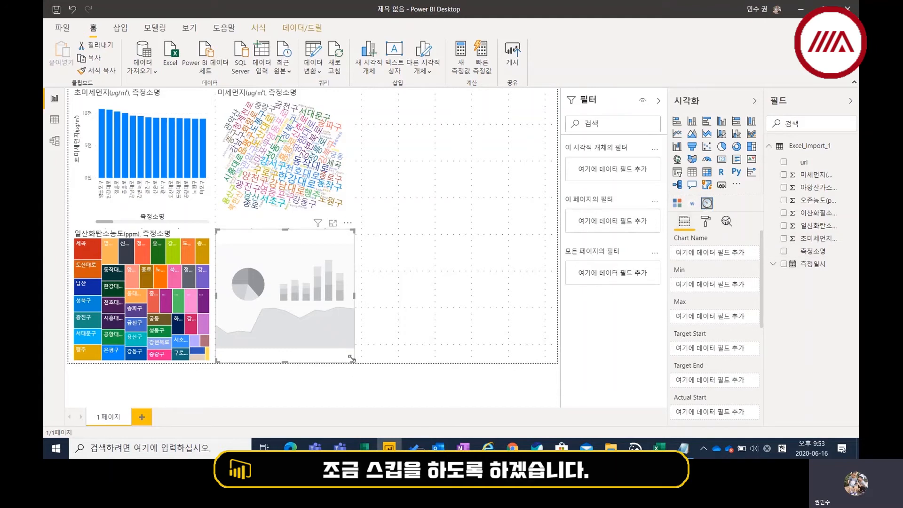
pyautogui.click(348, 224)
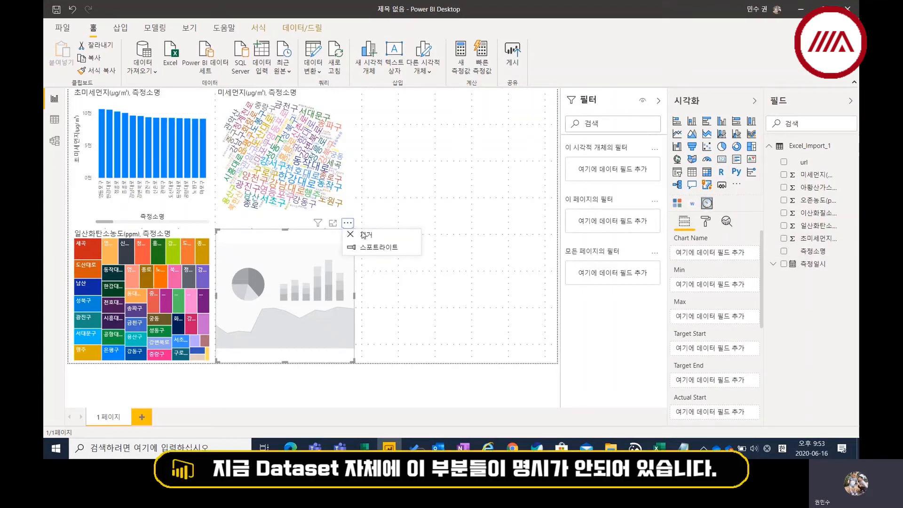
pyautogui.click(362, 233)
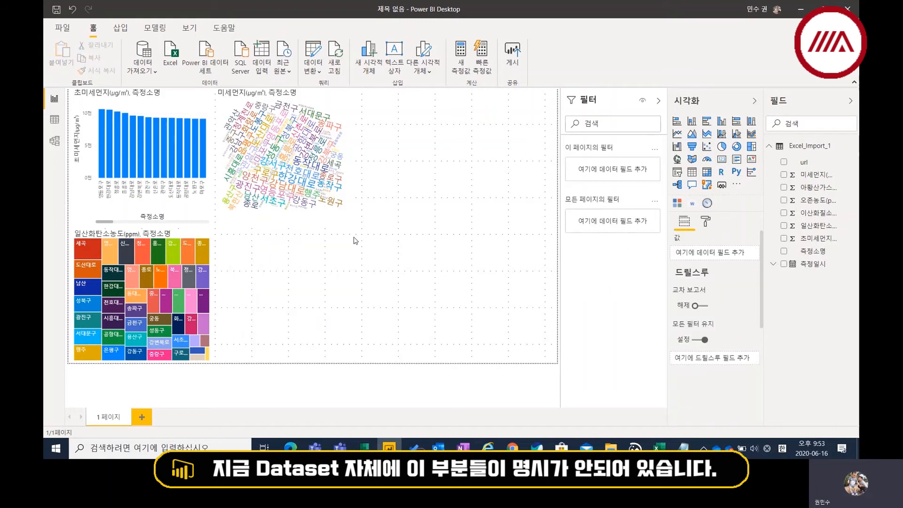
# Search the AppSource visuals for "search" and import the Text Filter visual into the report.
pyautogui.click(737, 184)
pyautogui.click(752, 199)
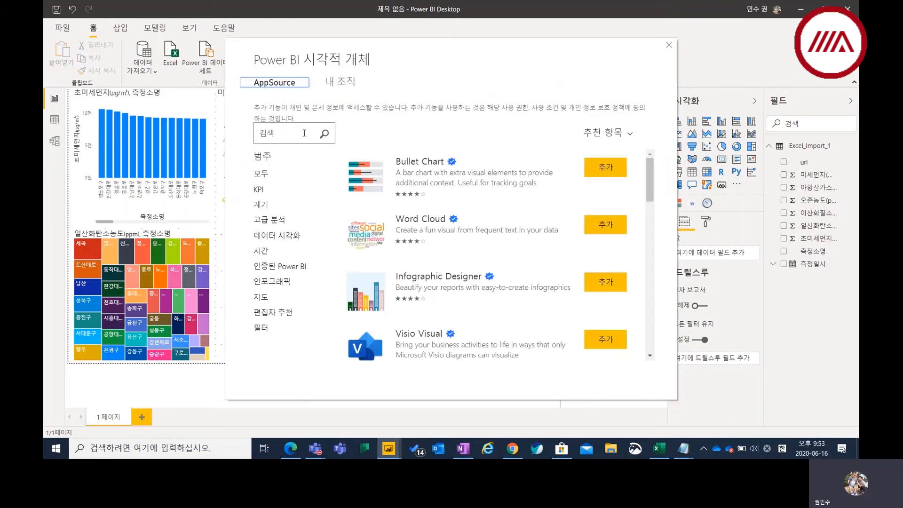
pyautogui.click(304, 132)
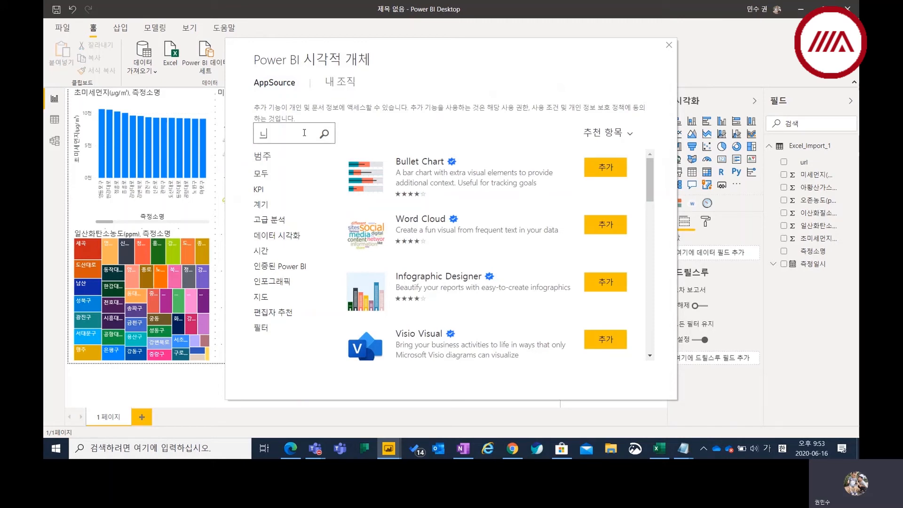
pyautogui.press('BackSpace')
pyautogui.press('BackSpace')
pyautogui.press('Hangul')
pyautogui.write('search')
pyautogui.press('Return')
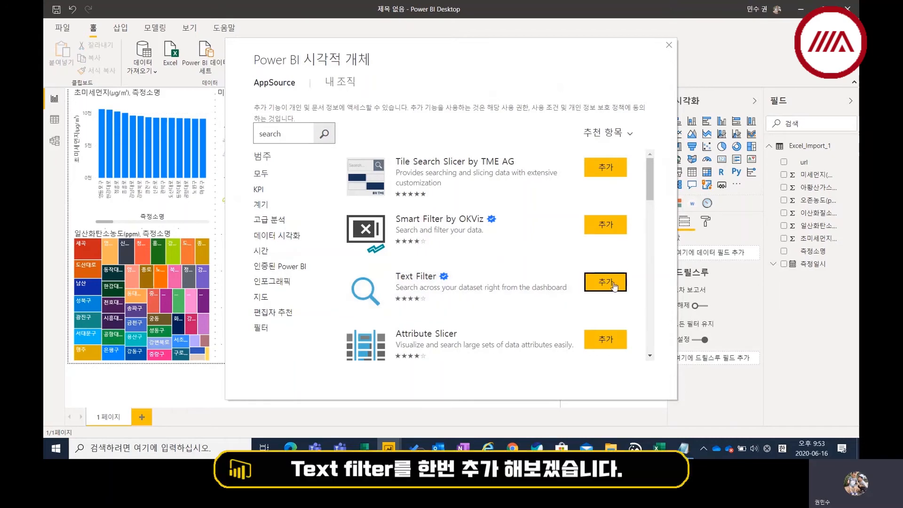
pyautogui.click(591, 291)
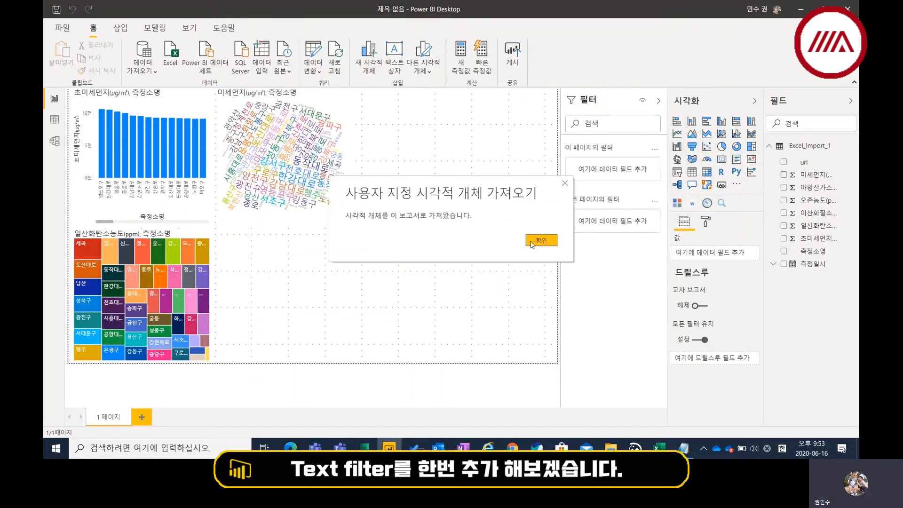
pyautogui.click(531, 243)
# Add a Text Filter to the page, place it beside the word cloud, and assign 측정소명 as its field.
pyautogui.click(721, 204)
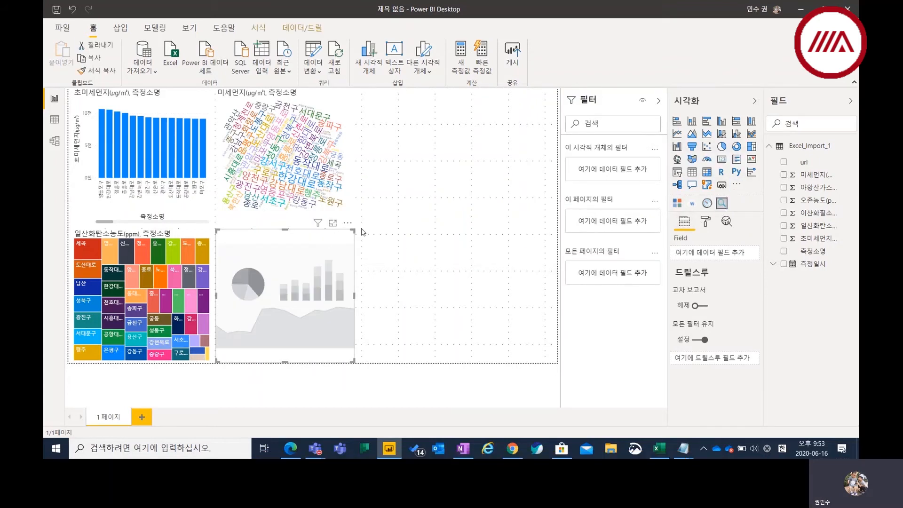
pyautogui.moveTo(347, 238); pyautogui.dragTo(520, 104)
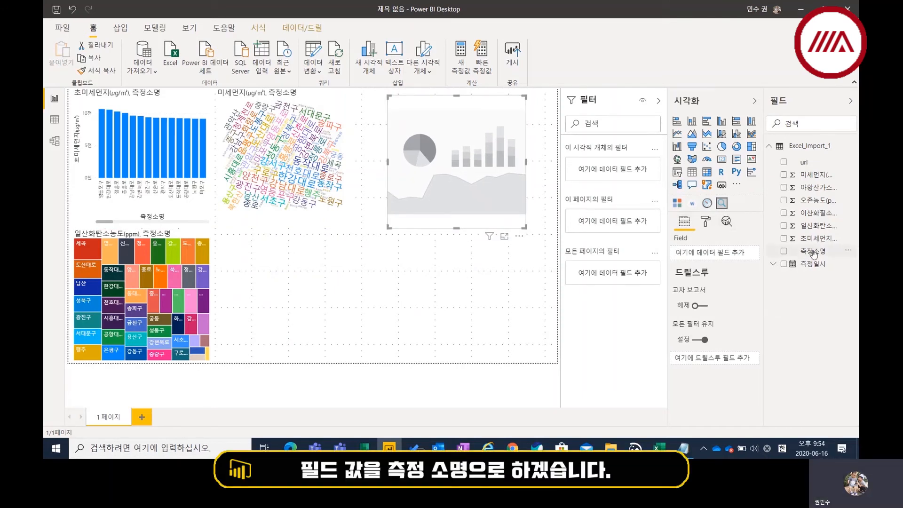
pyautogui.moveTo(813, 252); pyautogui.dragTo(717, 259)
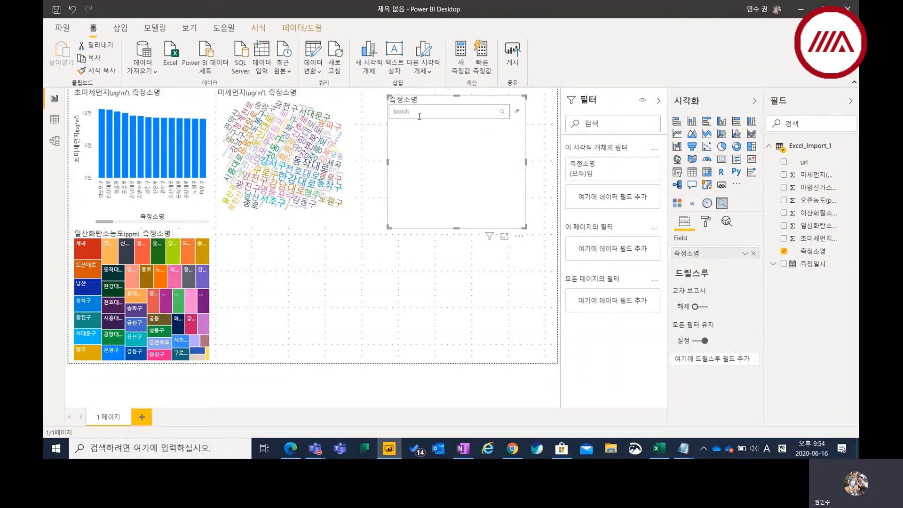
# Filter the report visuals to the station 관악산 with the Text Filter.
pyautogui.click(419, 116)
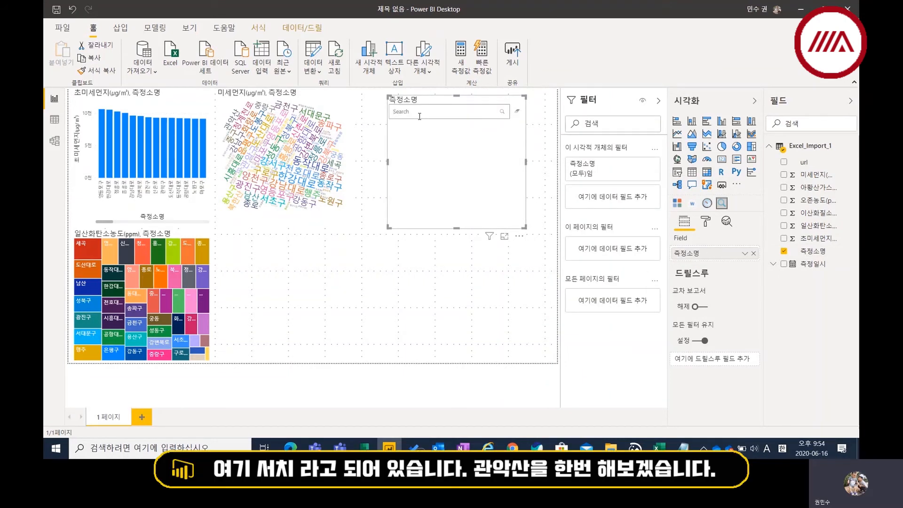
pyautogui.press('Hangul')
pyautogui.write('과악사')
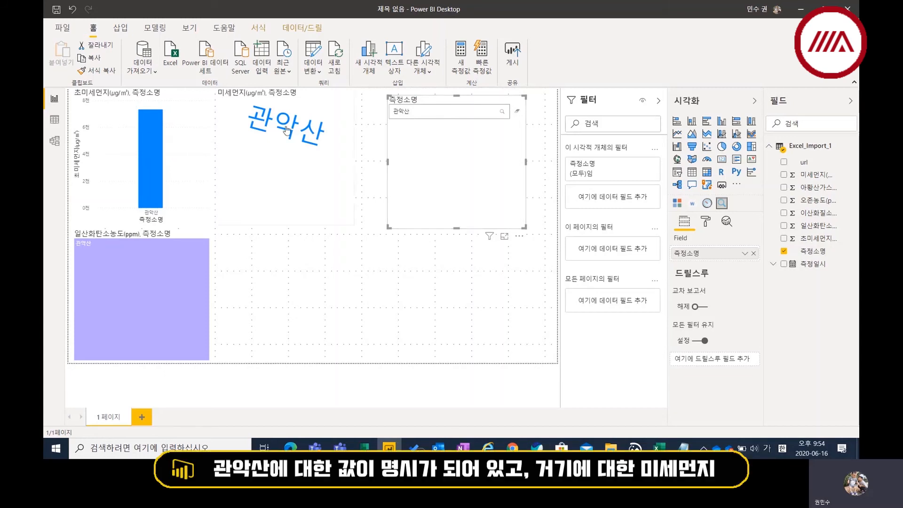
pyautogui.moveTo(278, 131)
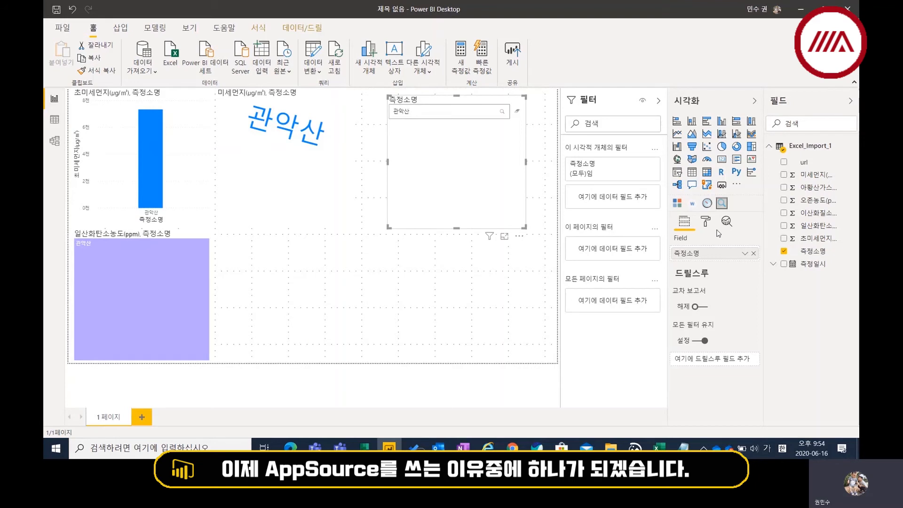
# Move the word cloud down beside the treemap, and place the Text Filter next to it in the same row.
pyautogui.click(329, 212)
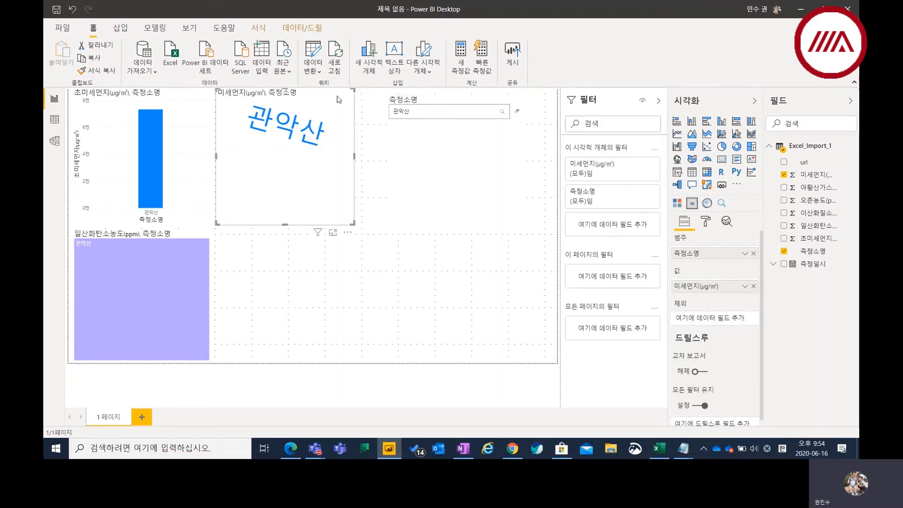
pyautogui.moveTo(349, 118); pyautogui.dragTo(344, 256)
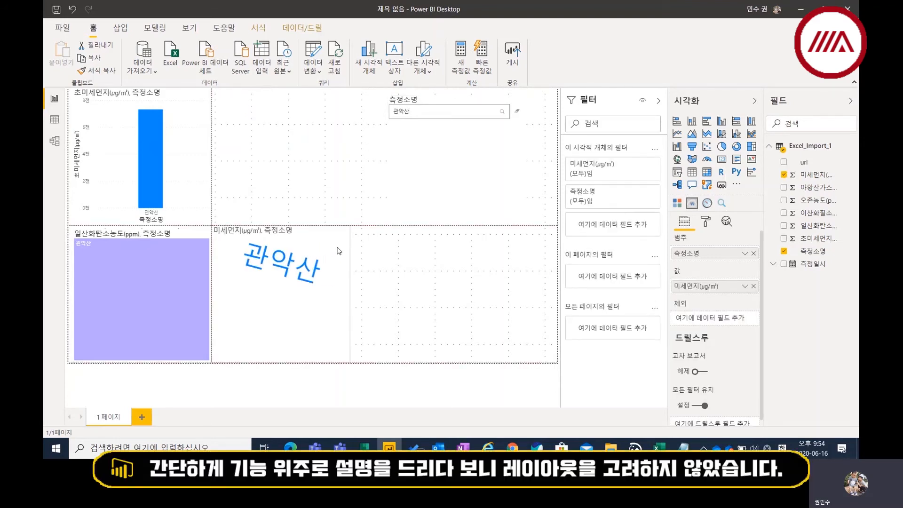
pyautogui.moveTo(466, 103); pyautogui.dragTo(430, 240)
# Remove the 초미세먼지(㎍/㎥) by 측정소명 column chart from the page.
pyautogui.click(184, 103)
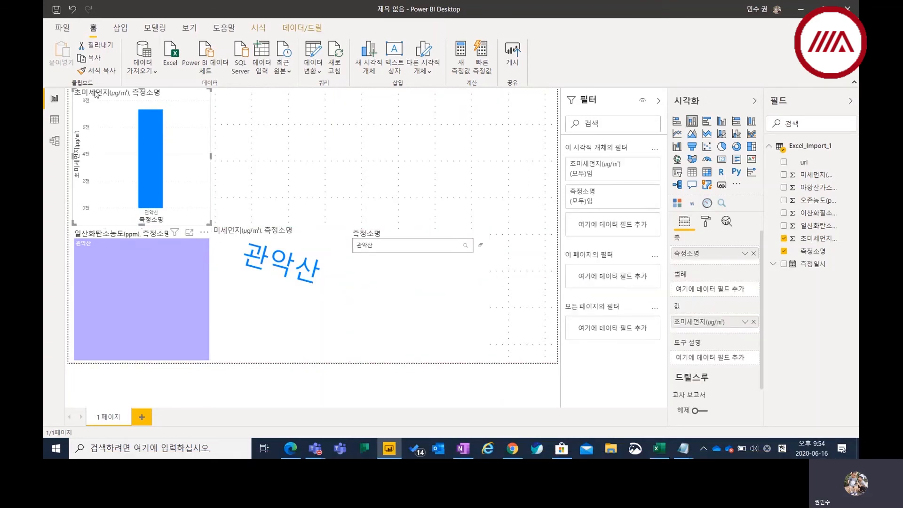
pyautogui.click(205, 234)
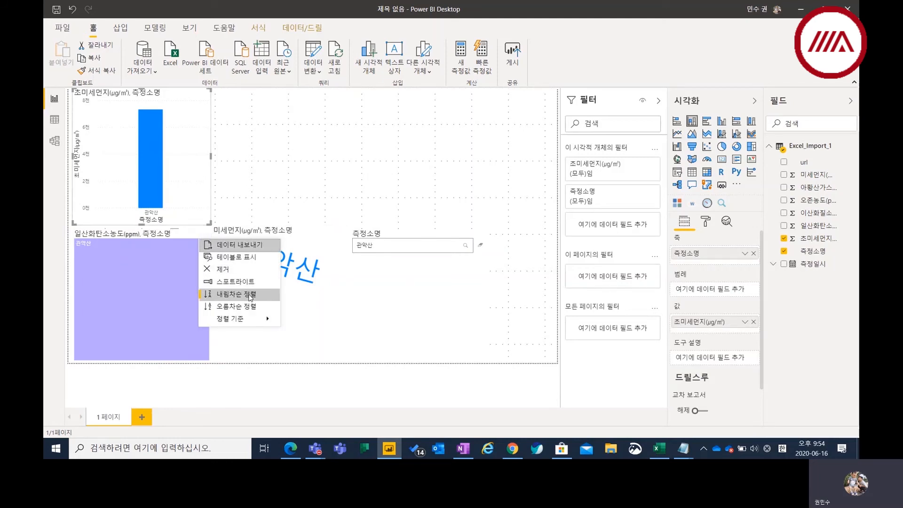
pyautogui.click(225, 269)
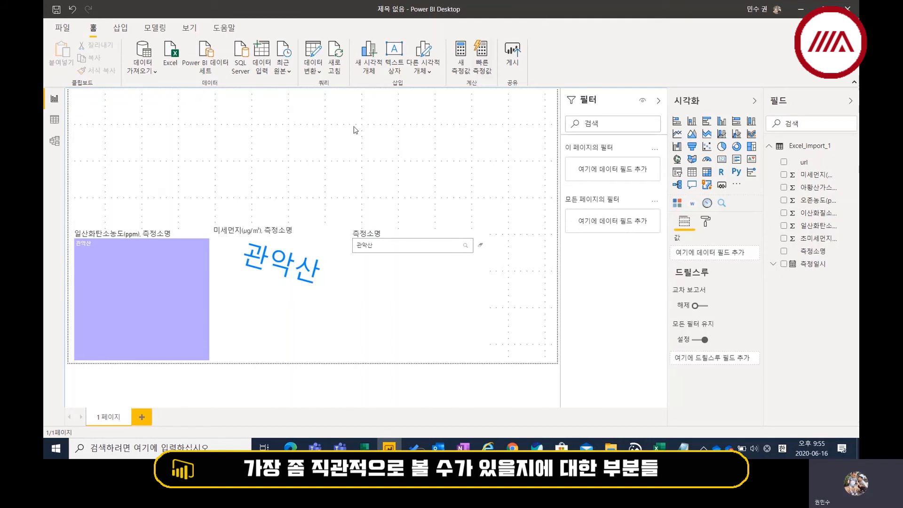
# Insert a line shape (꺾은선형) in the empty area above the treemap.
pyautogui.click(119, 29)
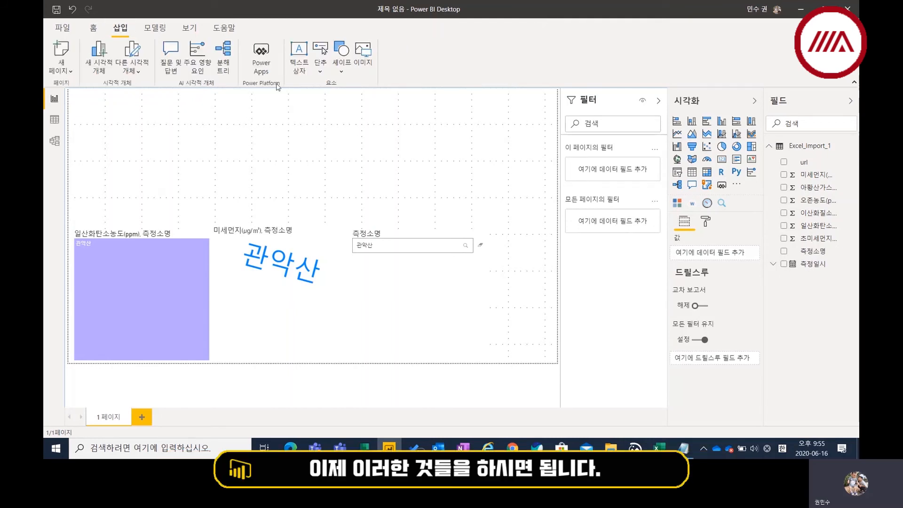
pyautogui.click(320, 74)
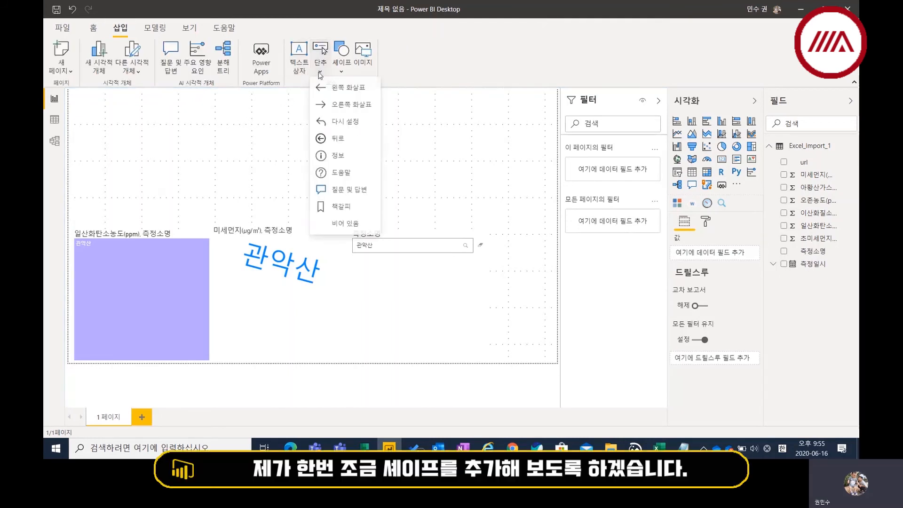
pyautogui.click(342, 73)
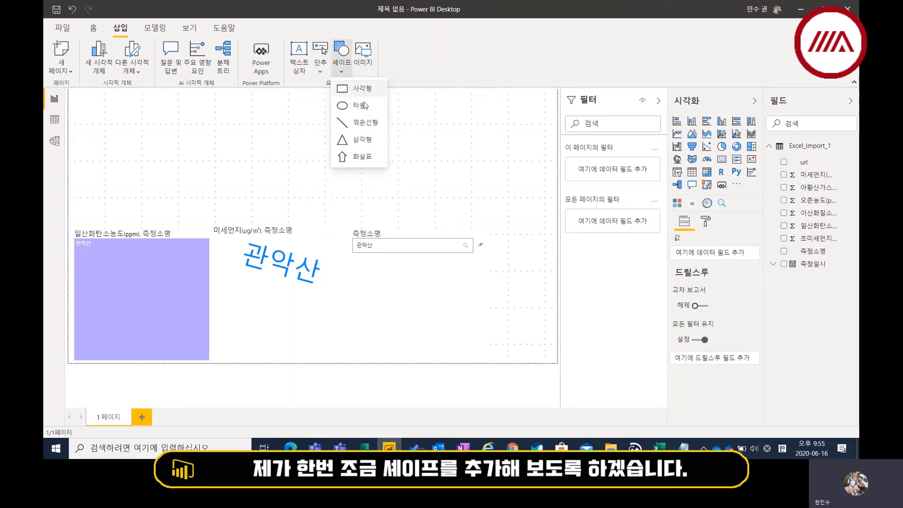
pyautogui.click(365, 123)
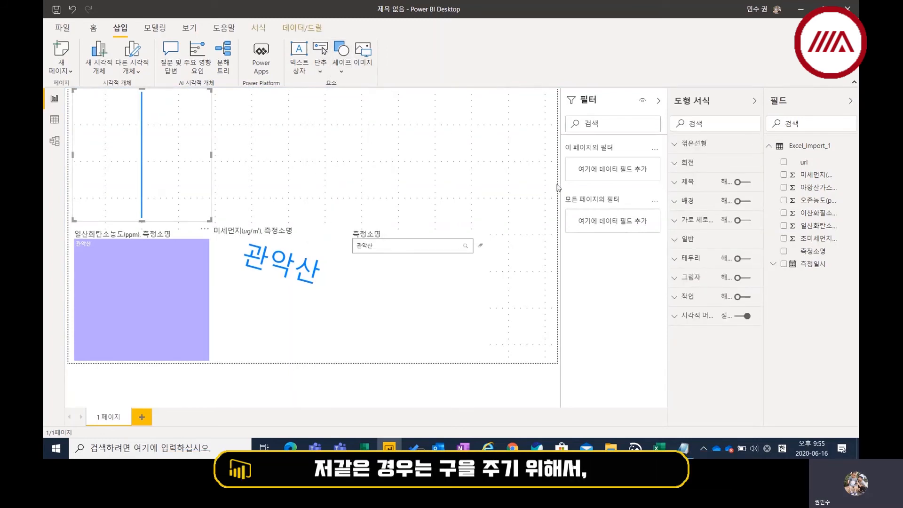
# Rotate the line to 90° and stretch it across the full page width, leaving it deselected.
pyautogui.click(721, 164)
pyautogui.click(692, 197)
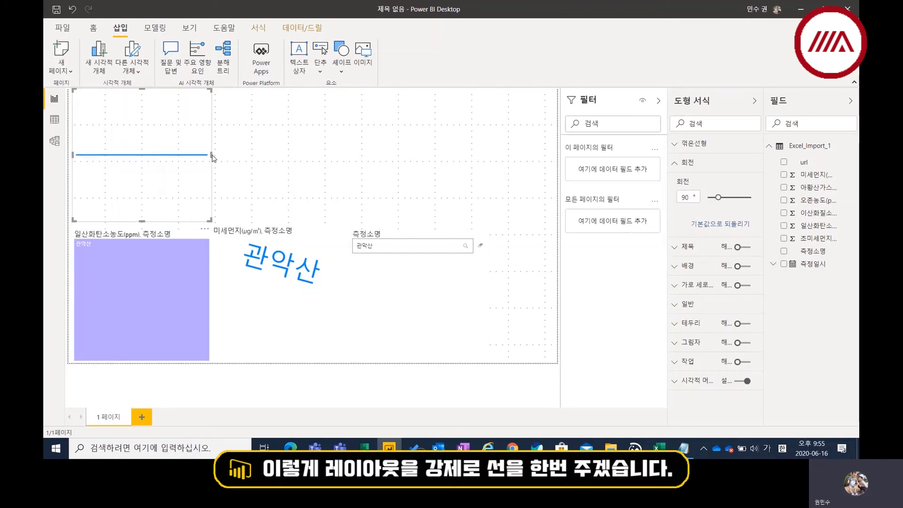
pyautogui.moveTo(226, 159); pyautogui.dragTo(558, 158)
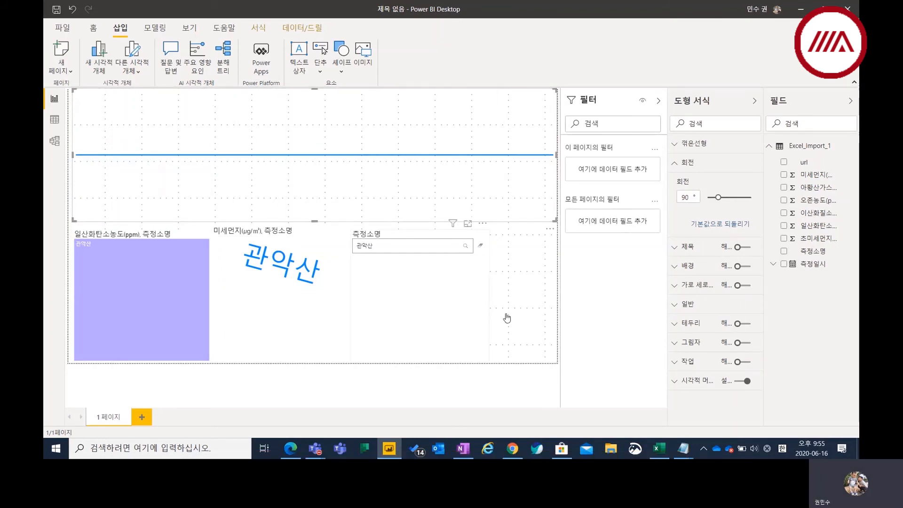
pyautogui.click(394, 230)
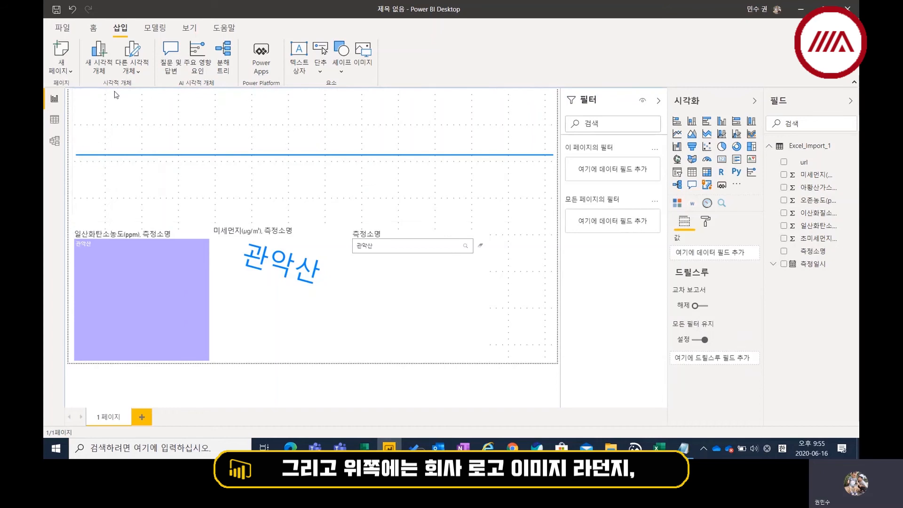
# Move the 측정소명 Text Filter to the page's upper-right corner and shrink it to fit above the line.
pyautogui.click(431, 239)
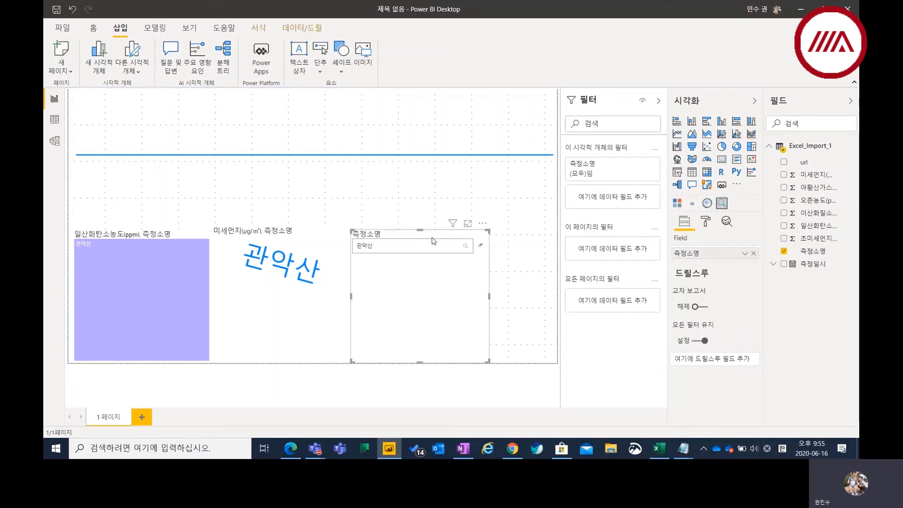
pyautogui.moveTo(433, 235); pyautogui.dragTo(504, 97)
pyautogui.moveTo(489, 227); pyautogui.dragTo(492, 135)
pyautogui.click(488, 224)
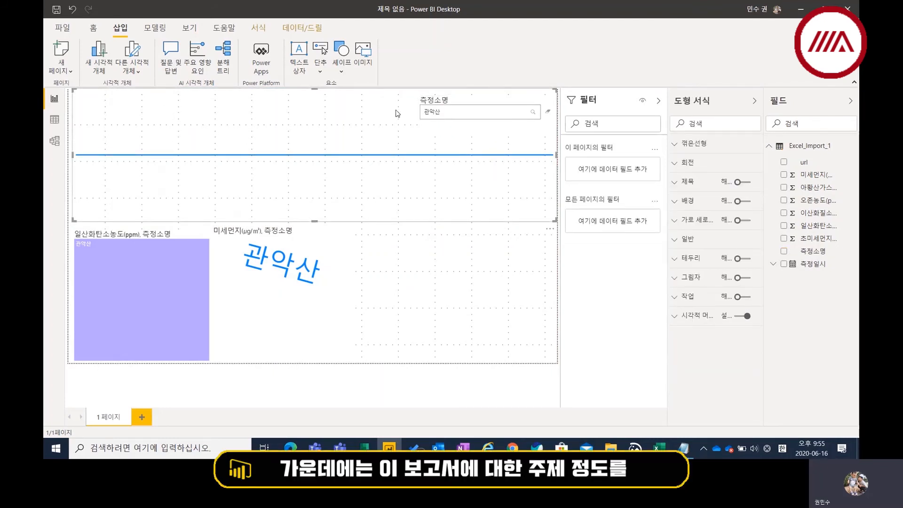
# Insert a text box containing the report title 보고서.
pyautogui.click(302, 77)
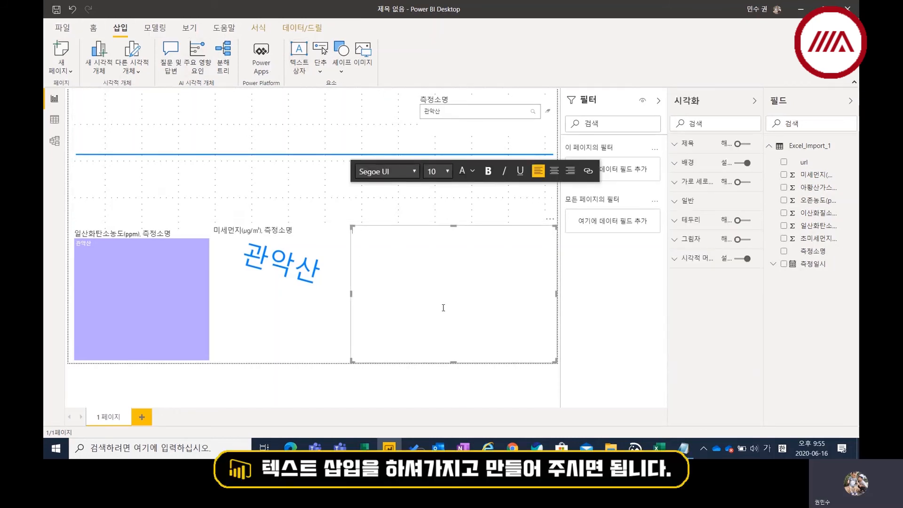
pyautogui.write('ㅂ')
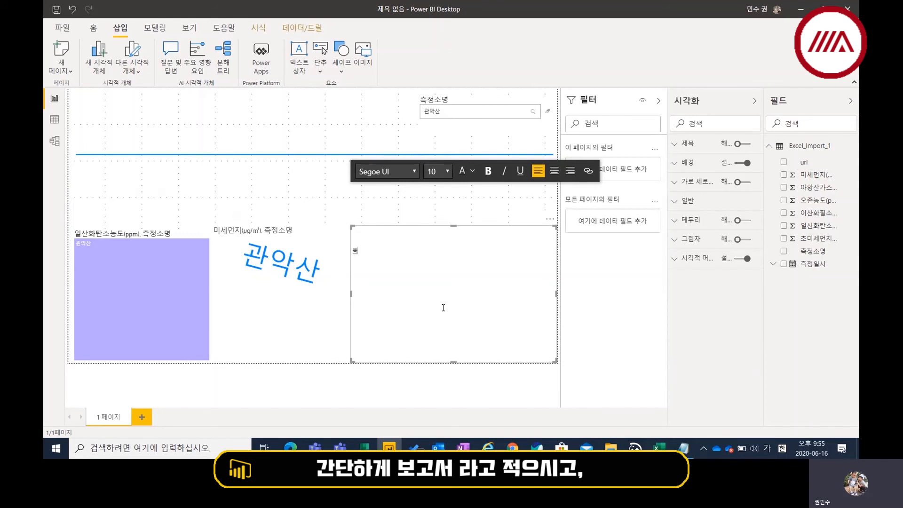
pyautogui.write('고서')
pyautogui.hotkey('ctrl', 'a')
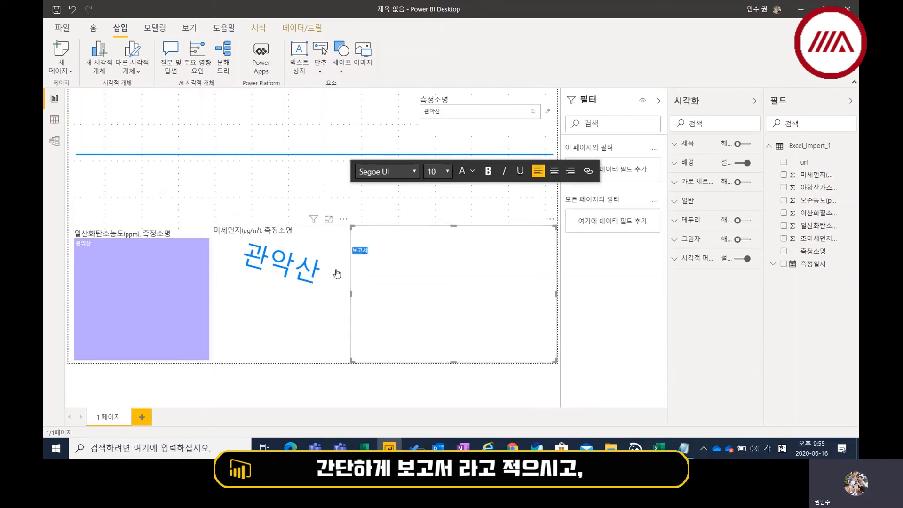
# Set the 보고서 title text to size 40 and centre it in its text box.
pyautogui.click(448, 171)
pyautogui.click(435, 281)
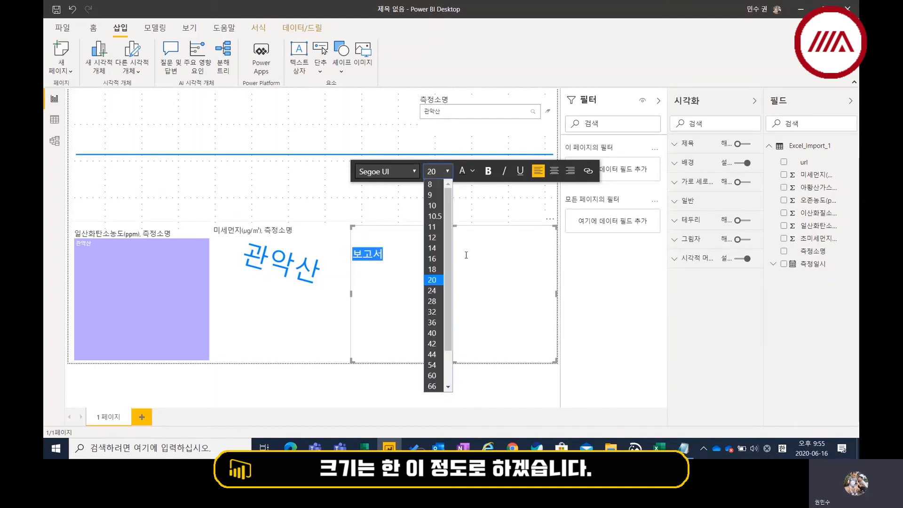
pyautogui.click(434, 333)
pyautogui.click(554, 170)
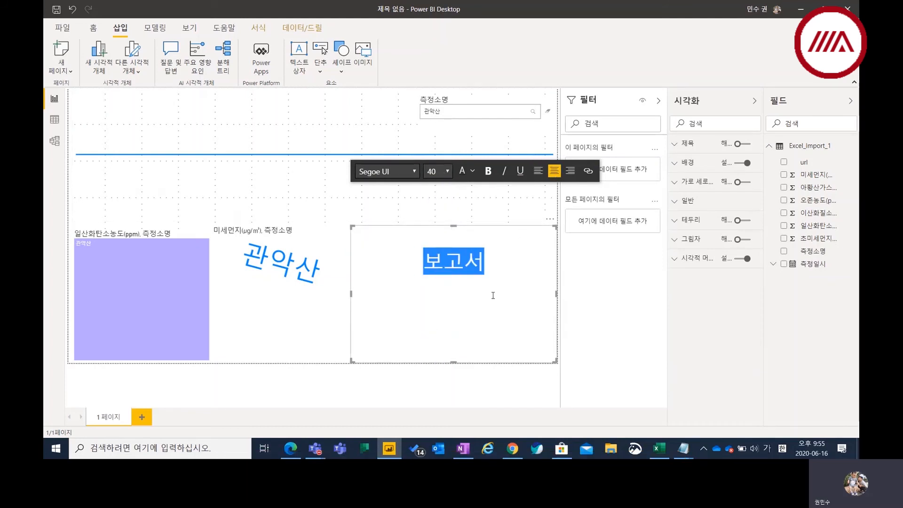
# Reduce the height of the 보고서 text box and move it above the line at the top centre of the page.
pyautogui.moveTo(452, 363); pyautogui.dragTo(459, 285)
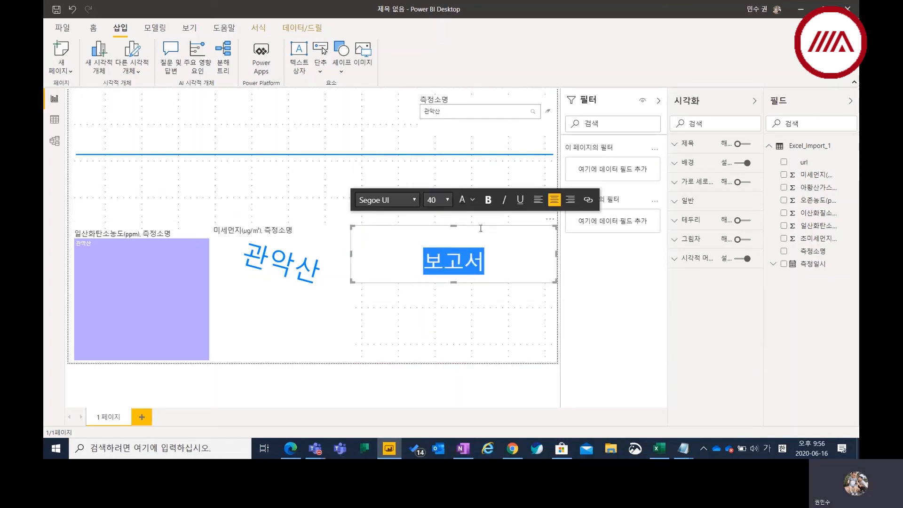
pyautogui.moveTo(453, 226); pyautogui.dragTo(325, 83)
pyautogui.click(478, 265)
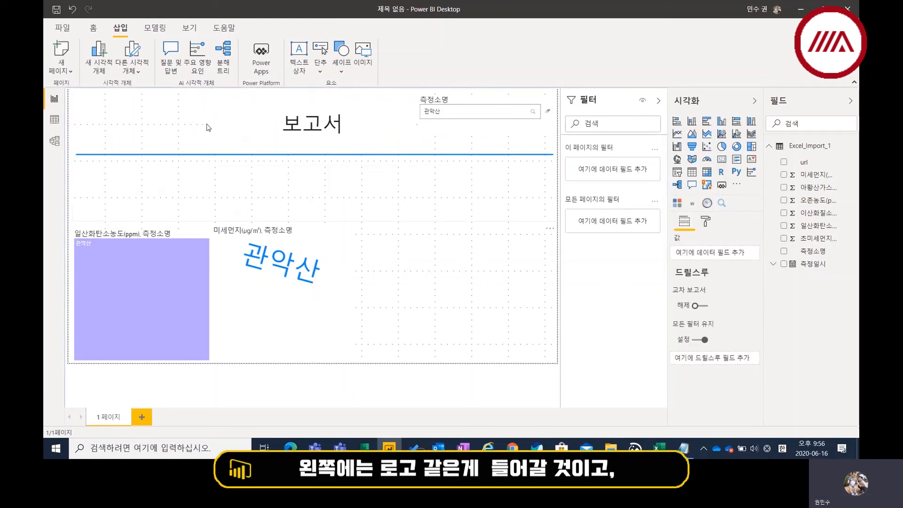
# Move the treemap and the word cloud up side by side, directly beneath the line.
pyautogui.click(175, 240)
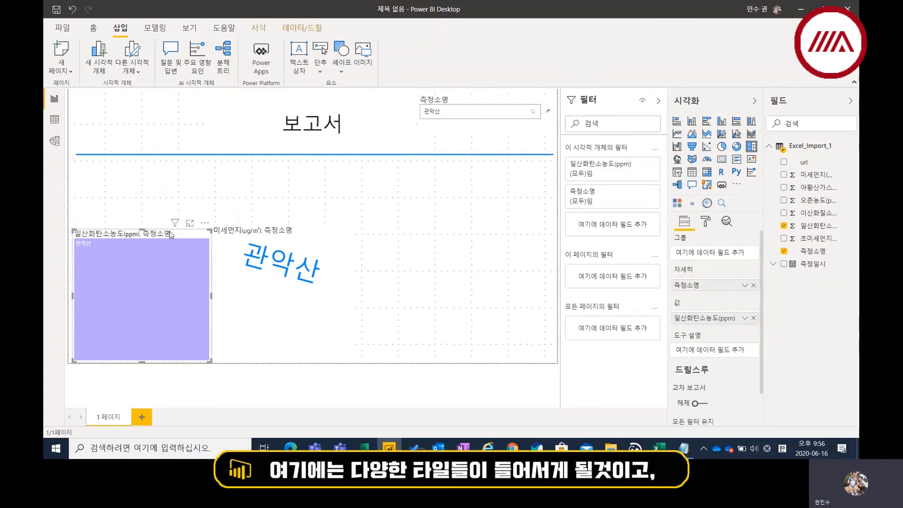
pyautogui.moveTo(170, 234); pyautogui.dragTo(171, 164)
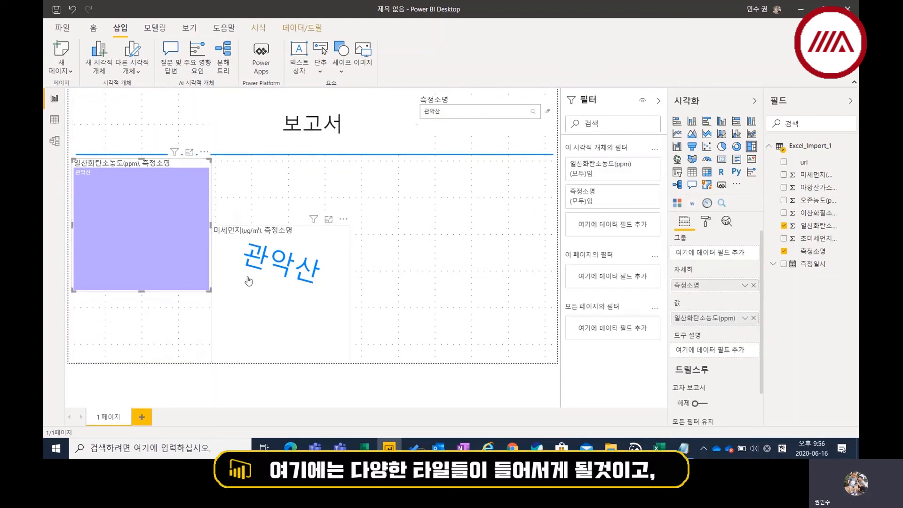
pyautogui.click(301, 247)
pyautogui.moveTo(298, 217); pyautogui.dragTo(296, 170)
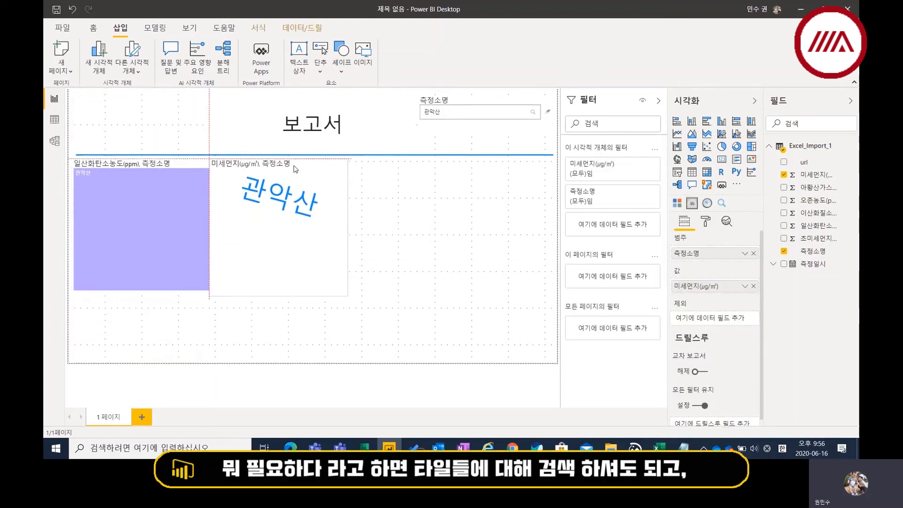
pyautogui.click(284, 344)
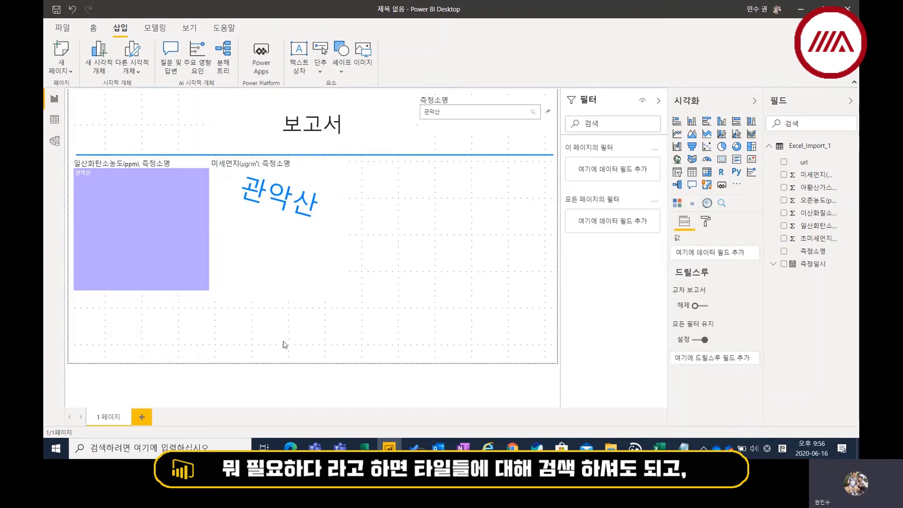
# Insert a slicer and place it beneath the line on the right side of the page.
pyautogui.click(466, 114)
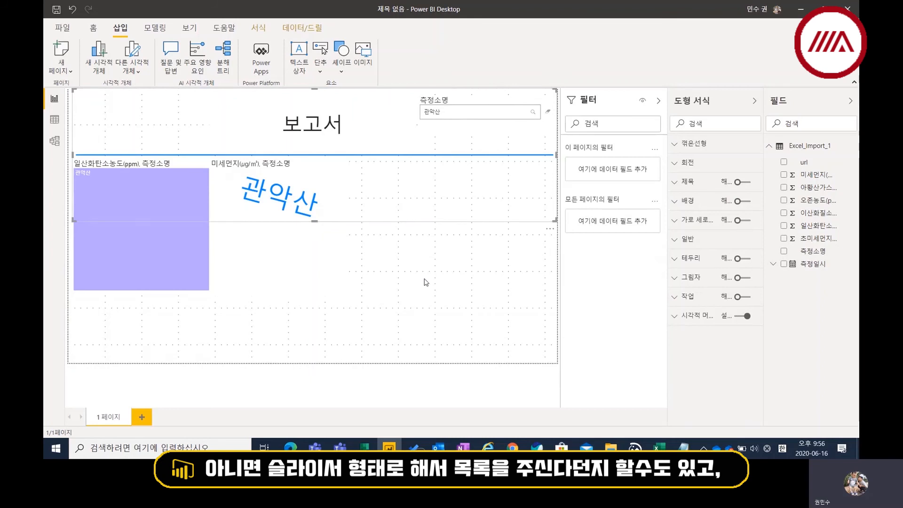
pyautogui.click(445, 320)
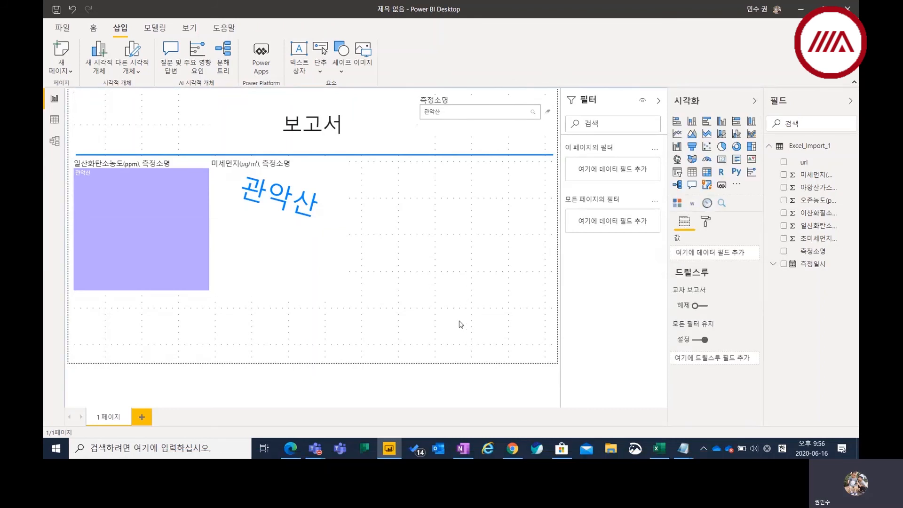
pyautogui.click(678, 173)
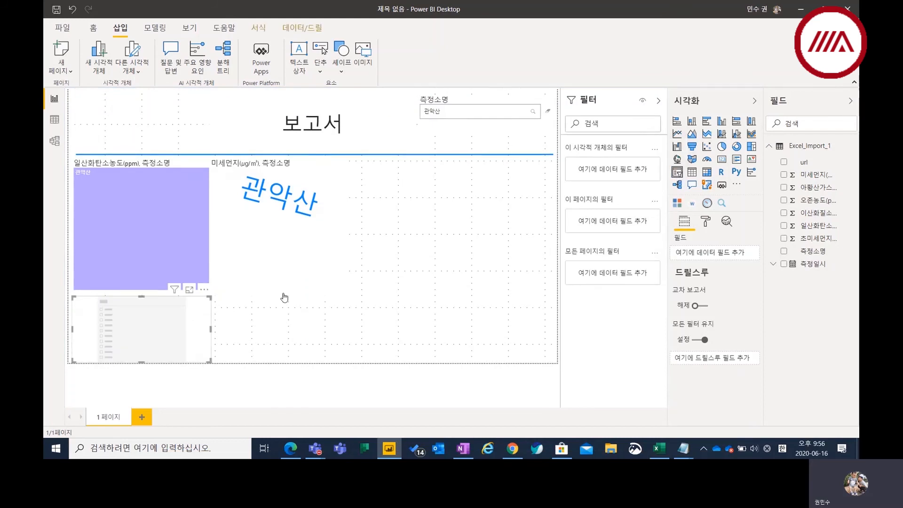
pyautogui.moveTo(180, 305); pyautogui.dragTo(537, 168)
pyautogui.click(468, 308)
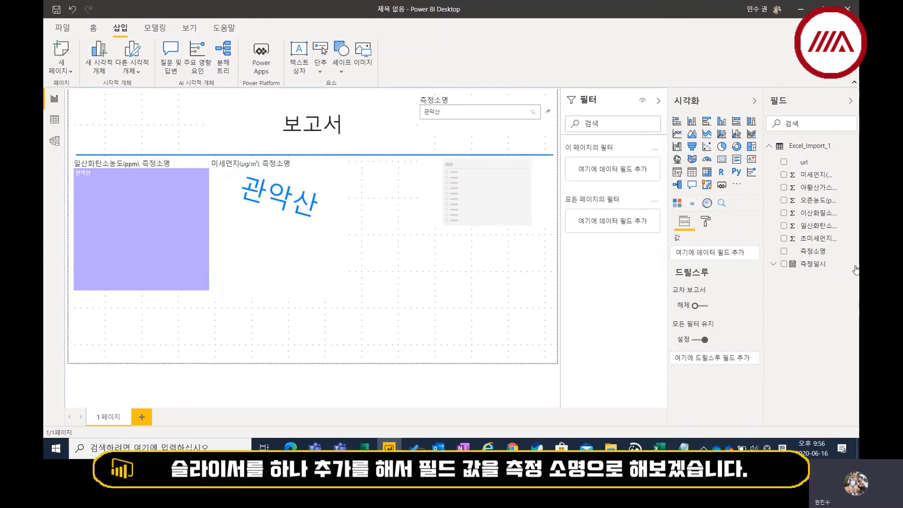
# Add a table visual with the 측정소명 field below the treemap.
pyautogui.moveTo(824, 255); pyautogui.dragTo(722, 257)
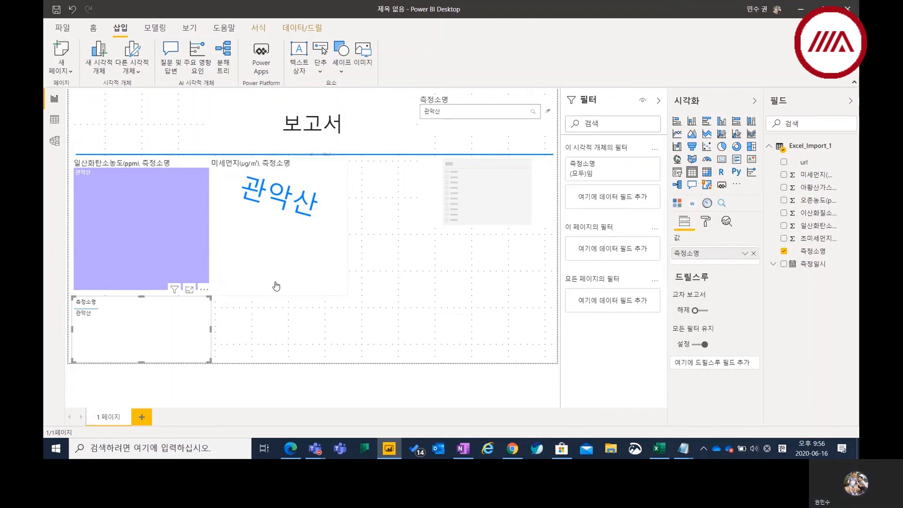
pyautogui.click(203, 290)
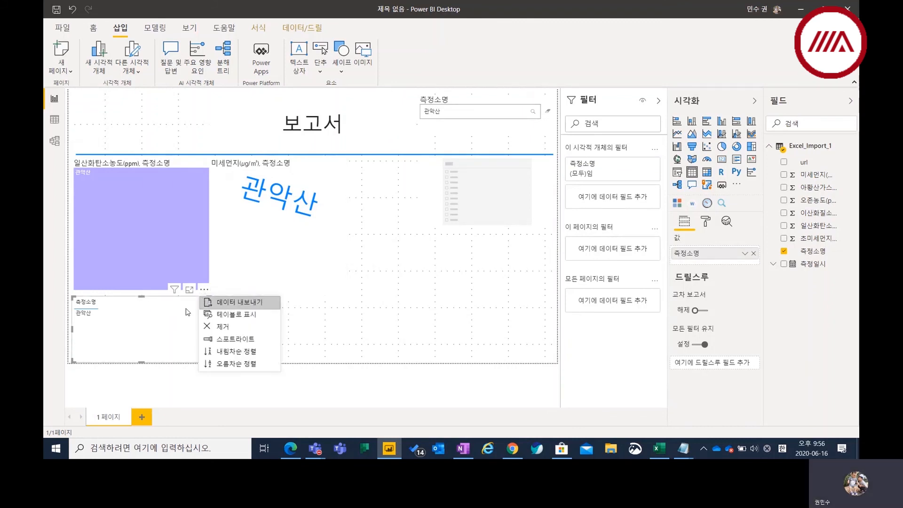
pyautogui.click(85, 317)
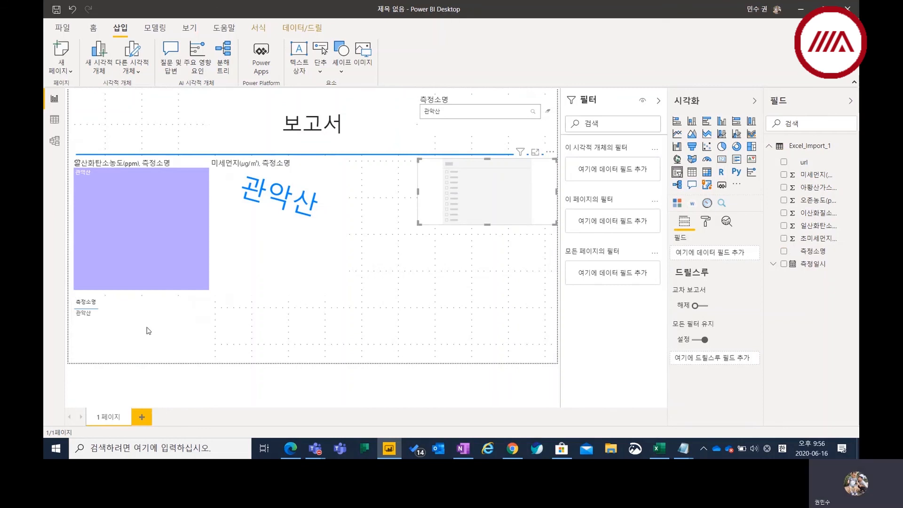
pyautogui.click(124, 301)
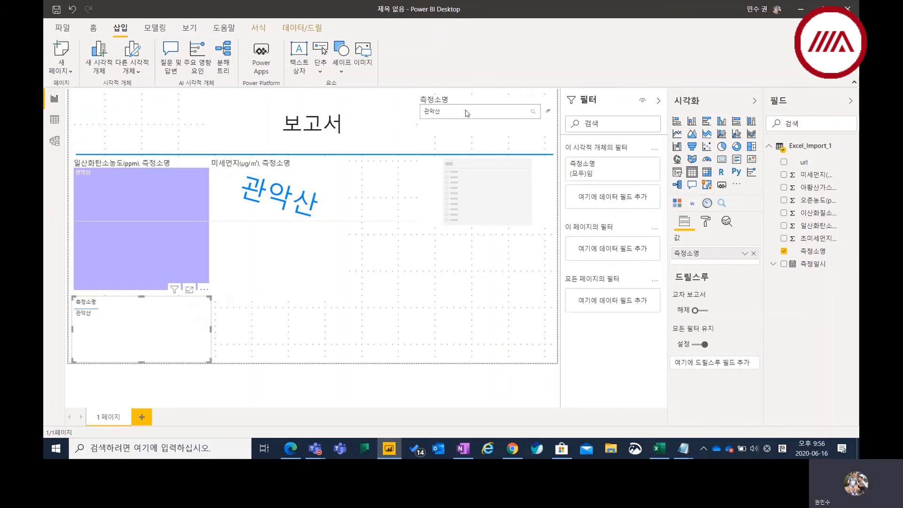
# Move the line down away from the Text Filter, and clear the 관악산 search text from the filter.
pyautogui.click(440, 115)
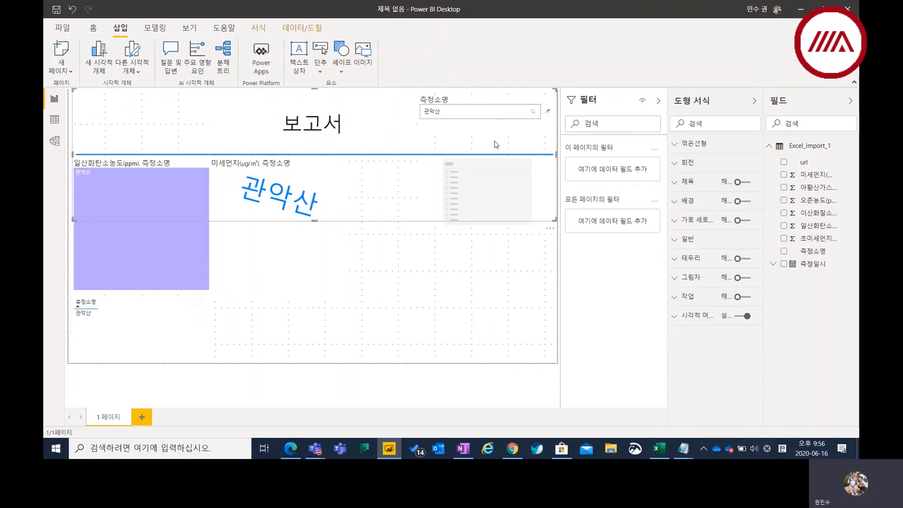
pyautogui.click(414, 294)
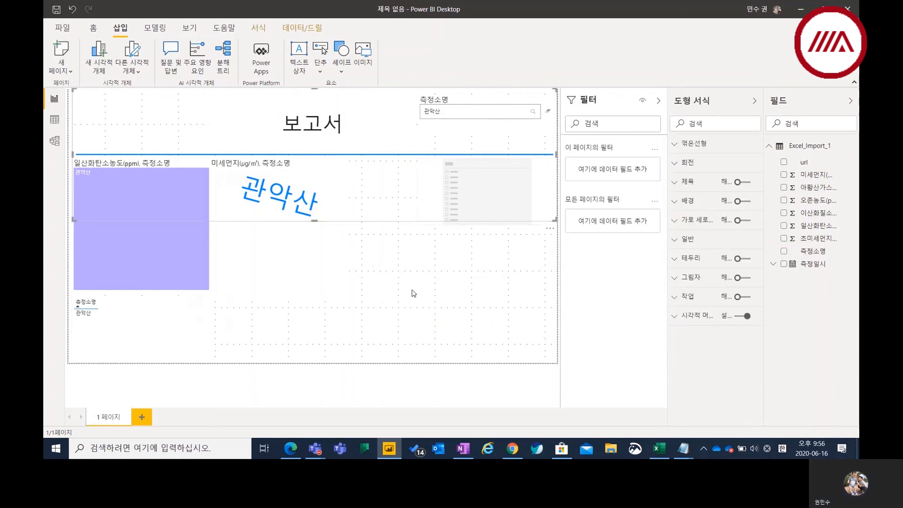
pyautogui.click(465, 120)
pyautogui.moveTo(403, 157); pyautogui.dragTo(400, 210)
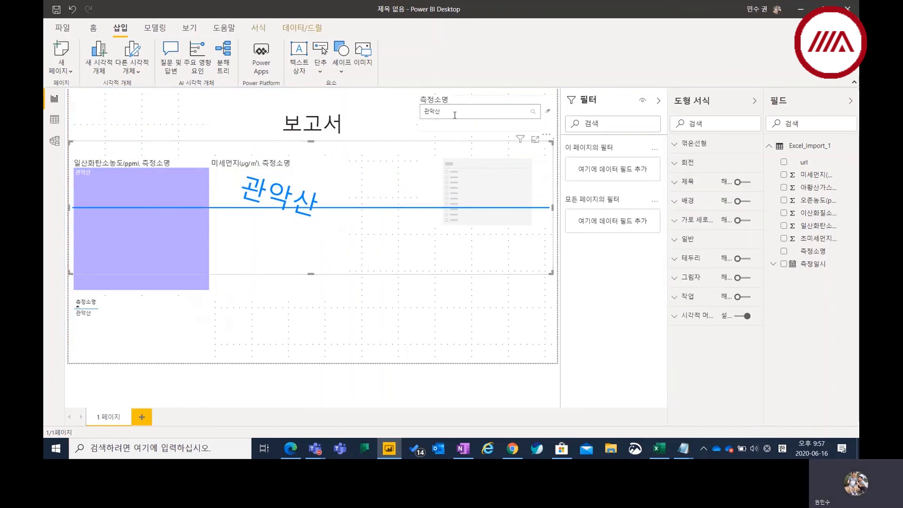
pyautogui.click(455, 112)
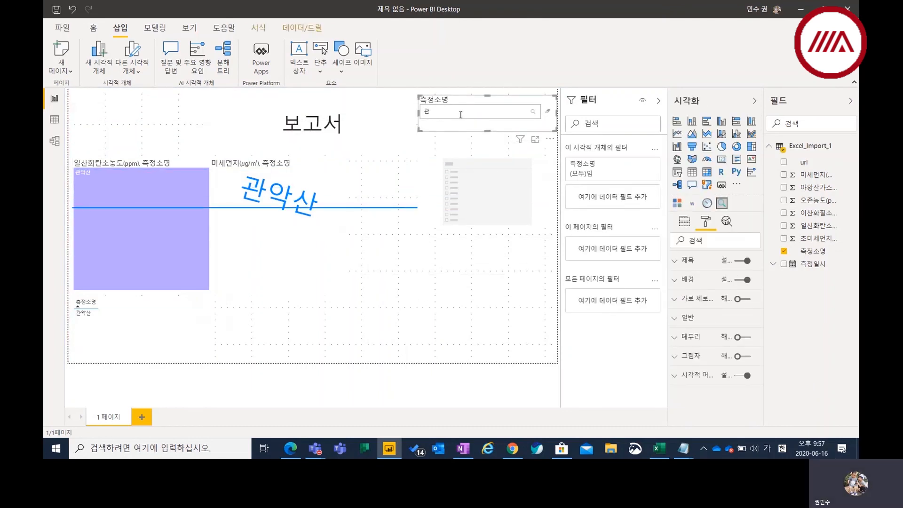
pyautogui.press('BackSpace')
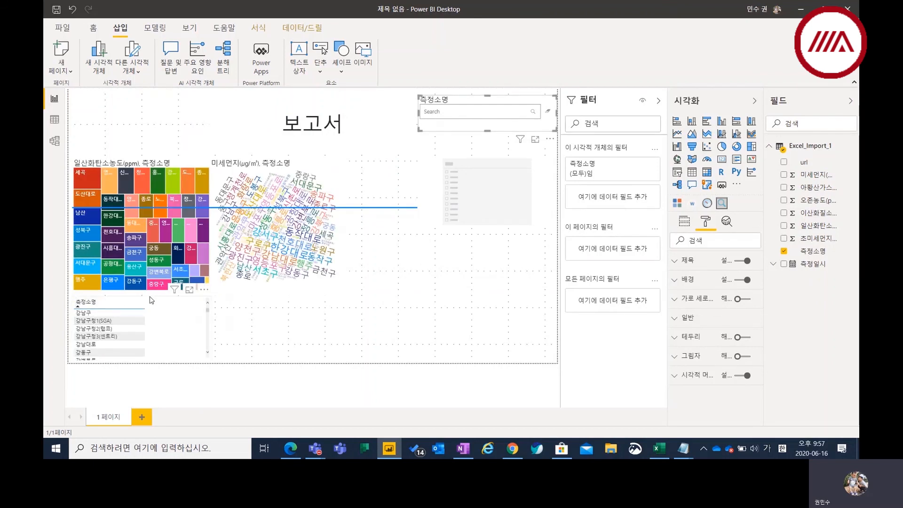
# Move the 측정소명 table to the page's right side below the empty slicer, and delete that slicer.
pyautogui.moveTo(178, 298); pyautogui.dragTo(522, 230)
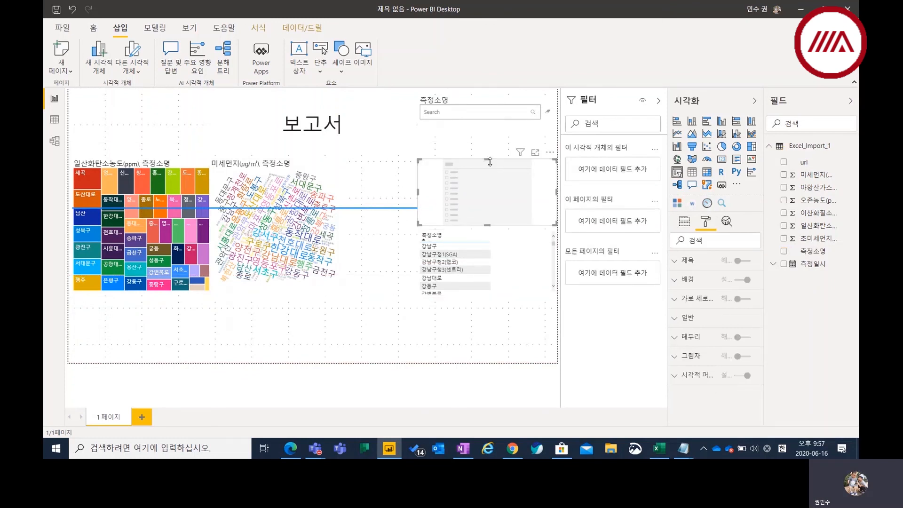
pyautogui.click(490, 168)
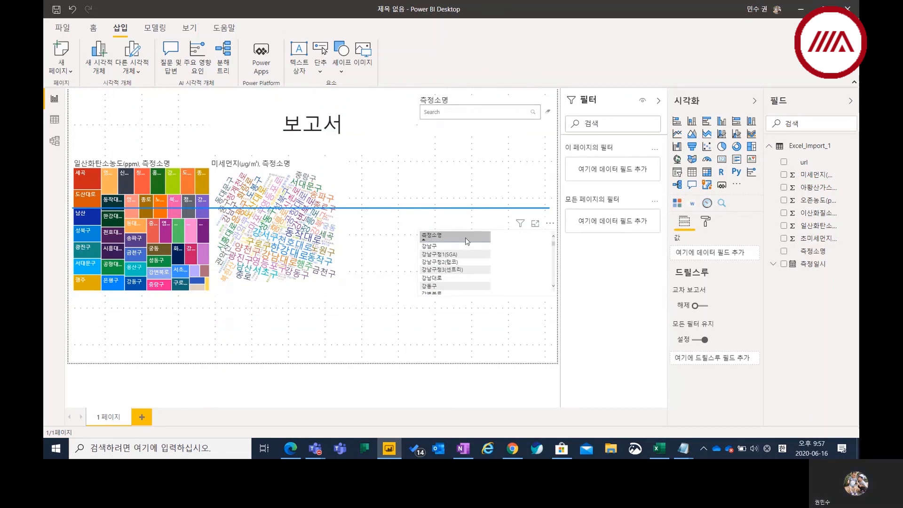
pyautogui.scroll(-3, 461, 253)
pyautogui.scroll(-15, 462, 253)
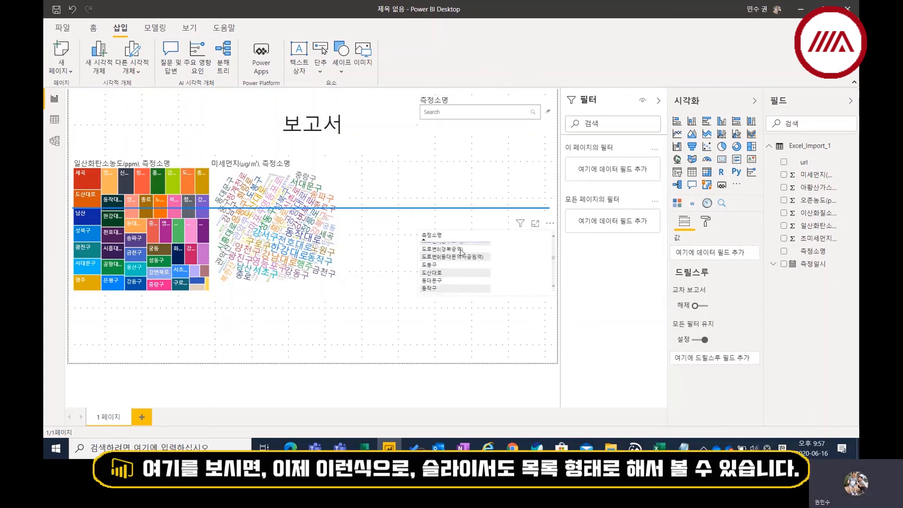
pyautogui.scroll(15, 462, 250)
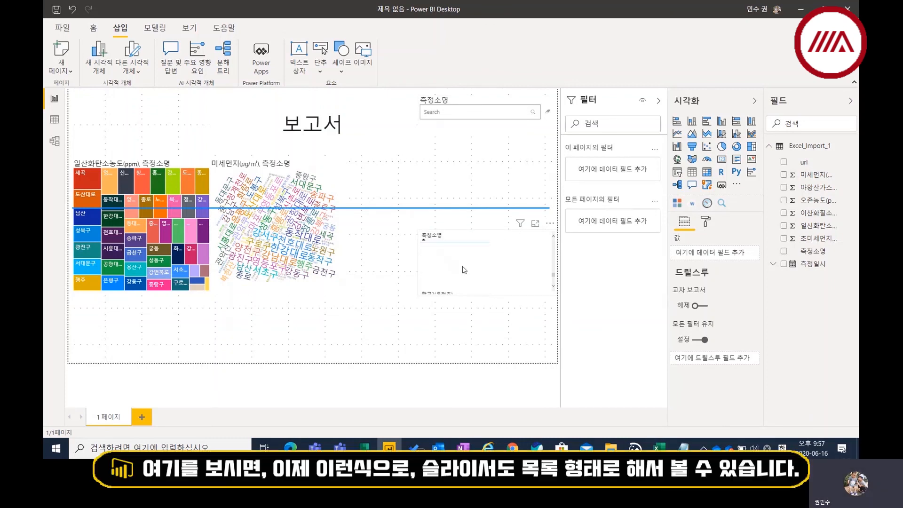
# Sort the 측정소명 table in descending order, view its data in the expanded table view, and return to the report.
pyautogui.click(550, 225)
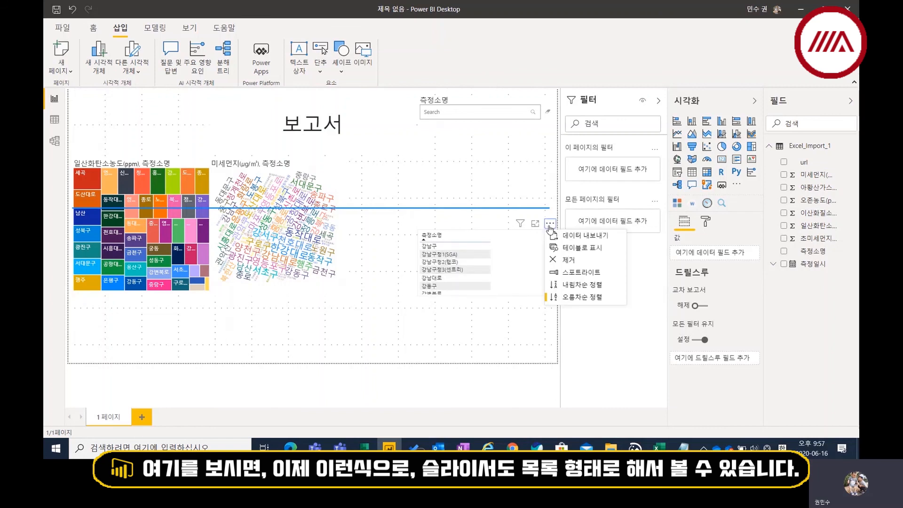
pyautogui.click(437, 243)
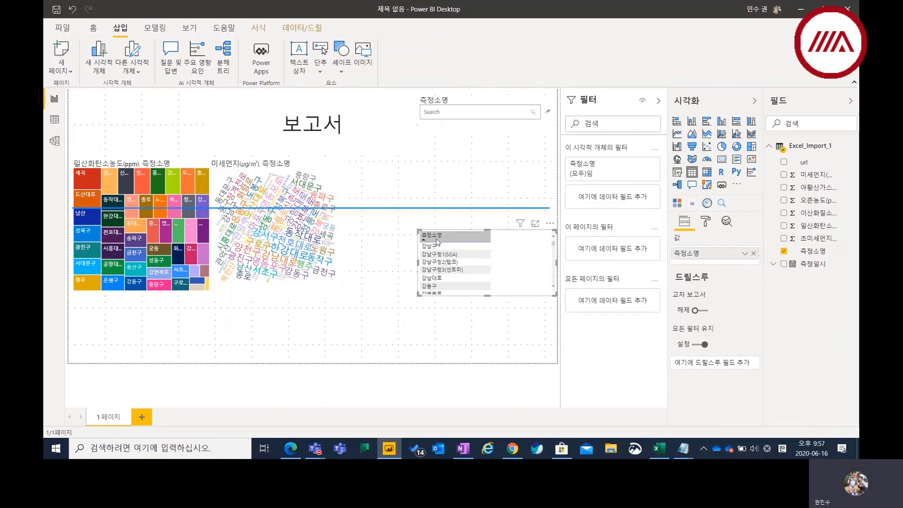
pyautogui.click(480, 238)
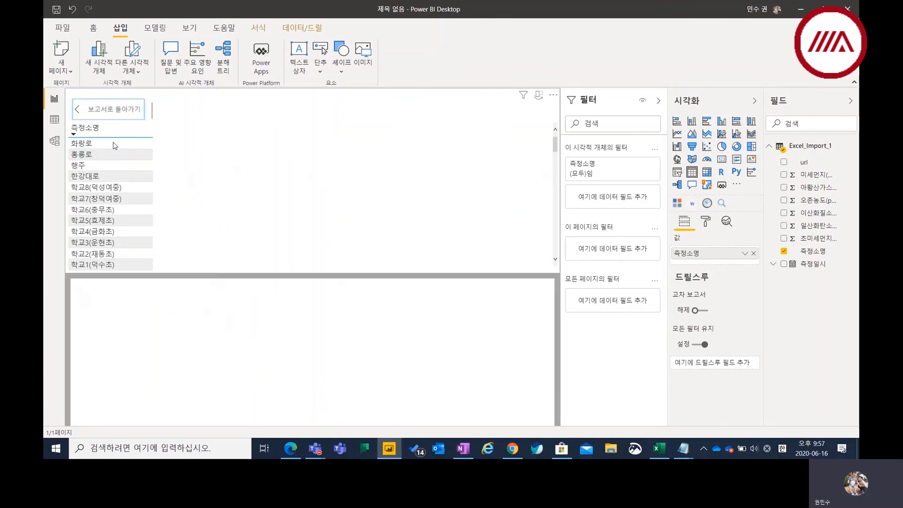
pyautogui.click(101, 112)
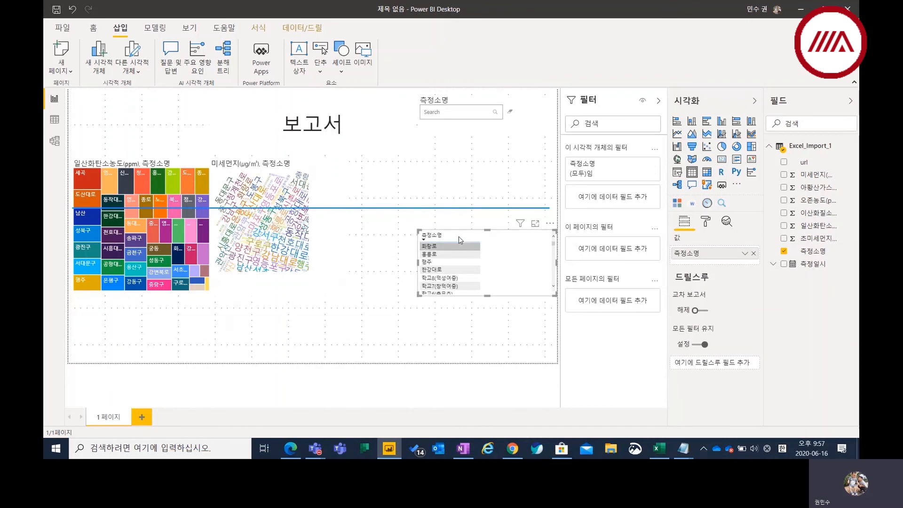
pyautogui.rightClick(460, 240)
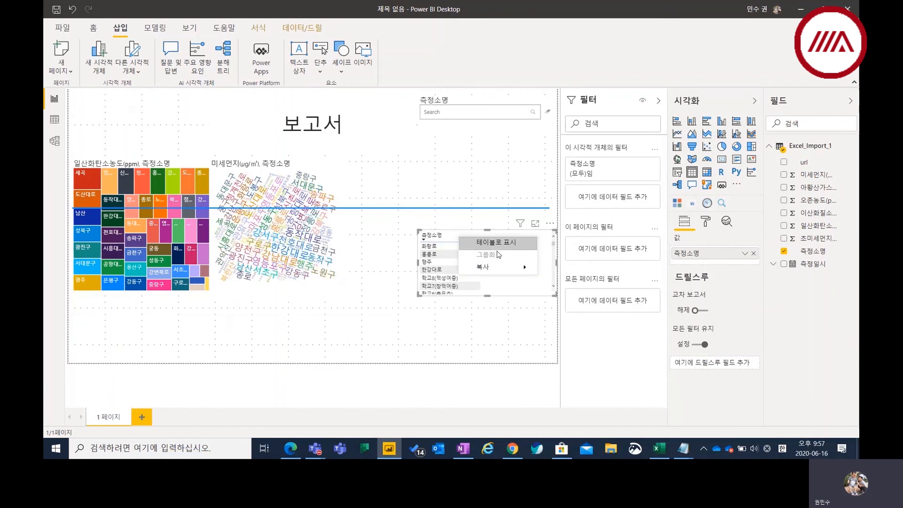
pyautogui.moveTo(506, 269)
pyautogui.click(460, 345)
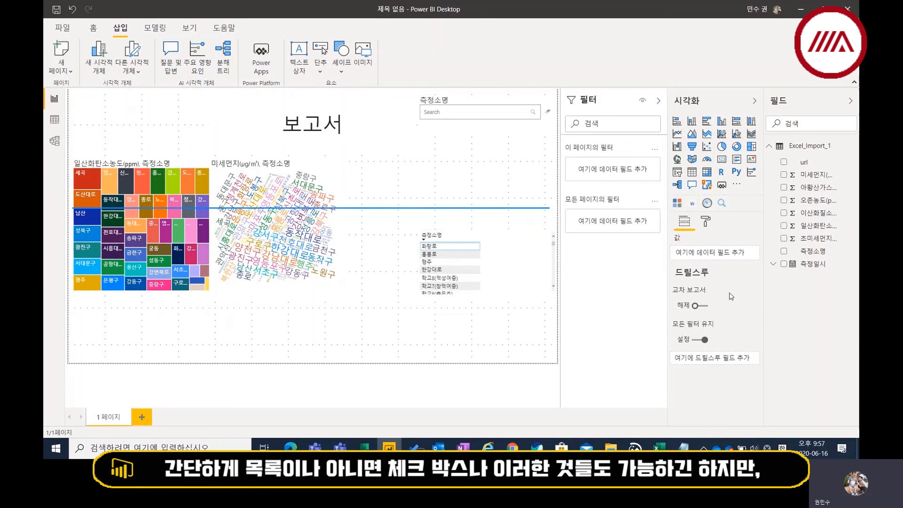
pyautogui.click(706, 223)
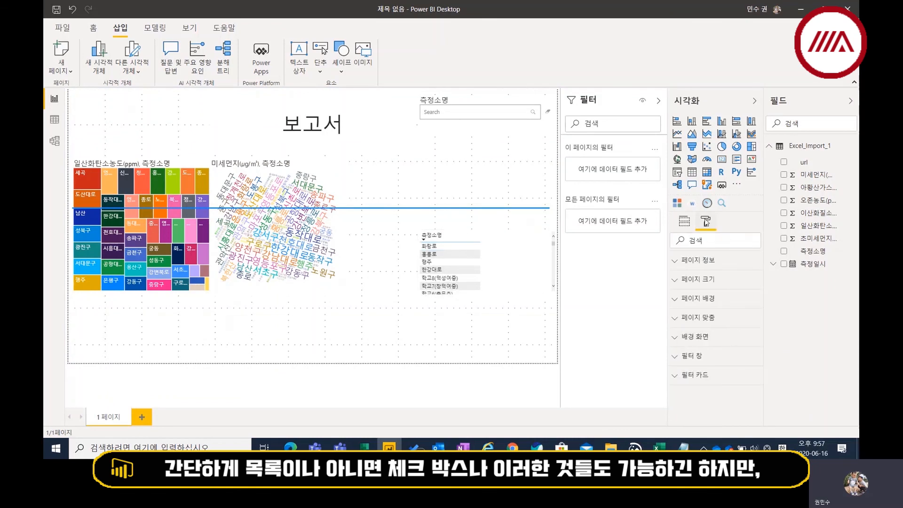
pyautogui.click(684, 223)
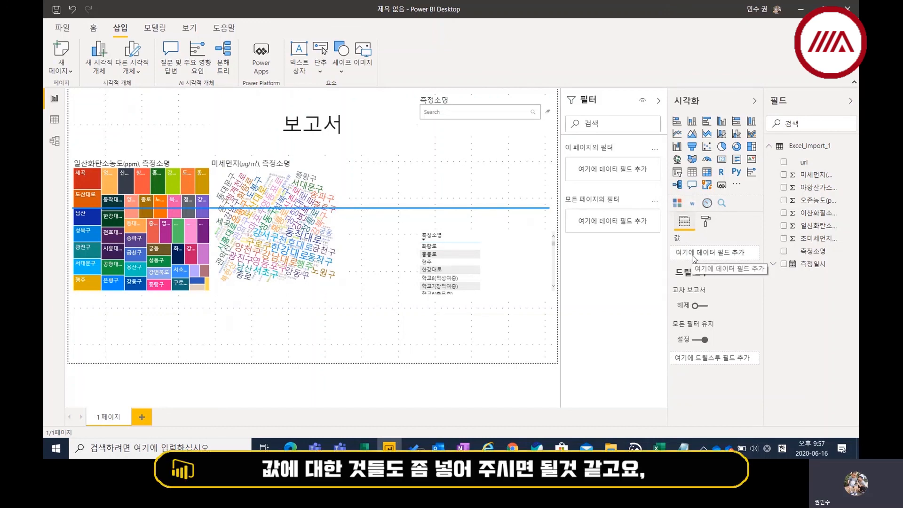
pyautogui.click(480, 233)
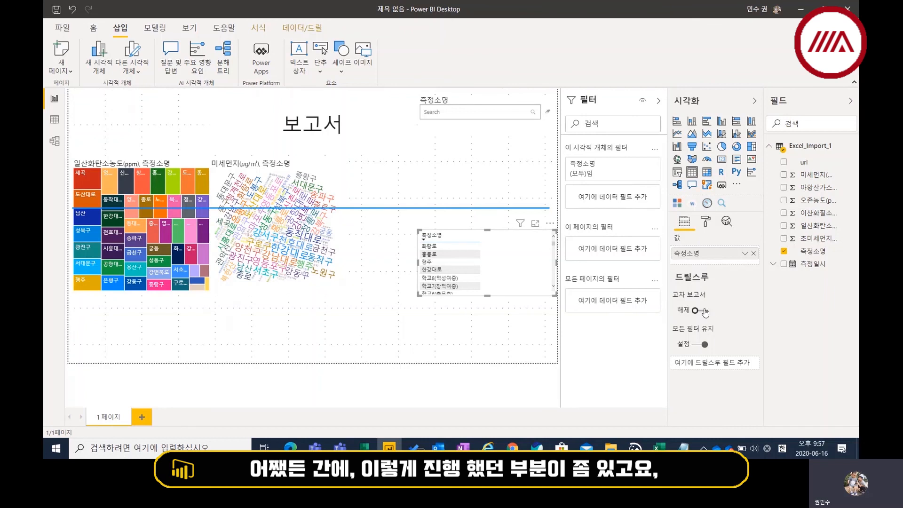
pyautogui.click(401, 339)
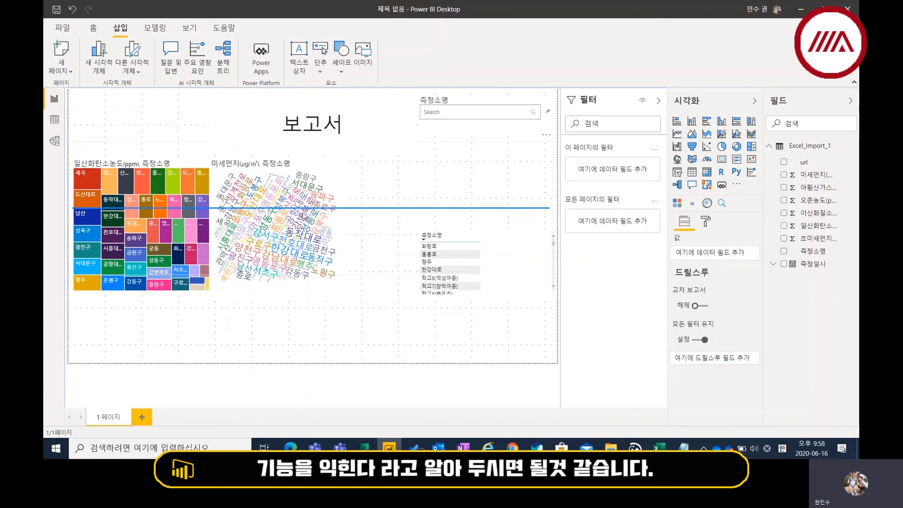
pyautogui.click(456, 234)
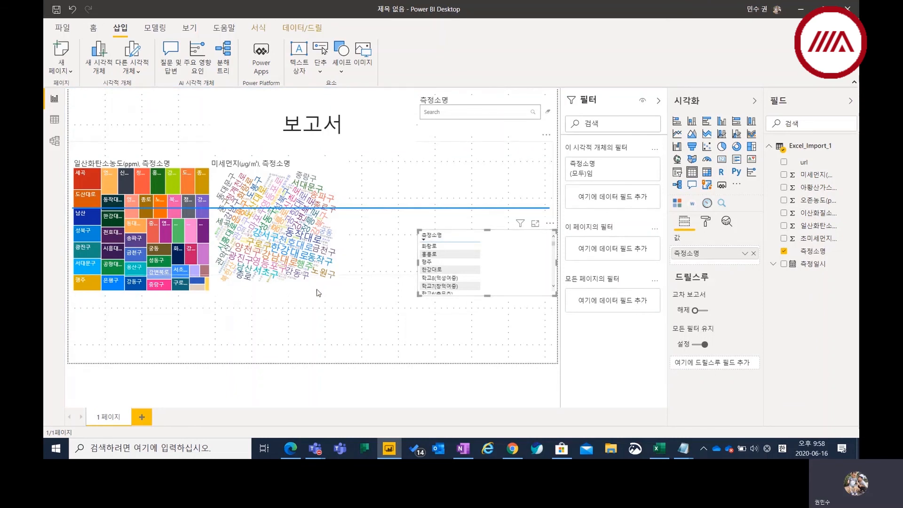
pyautogui.click(316, 324)
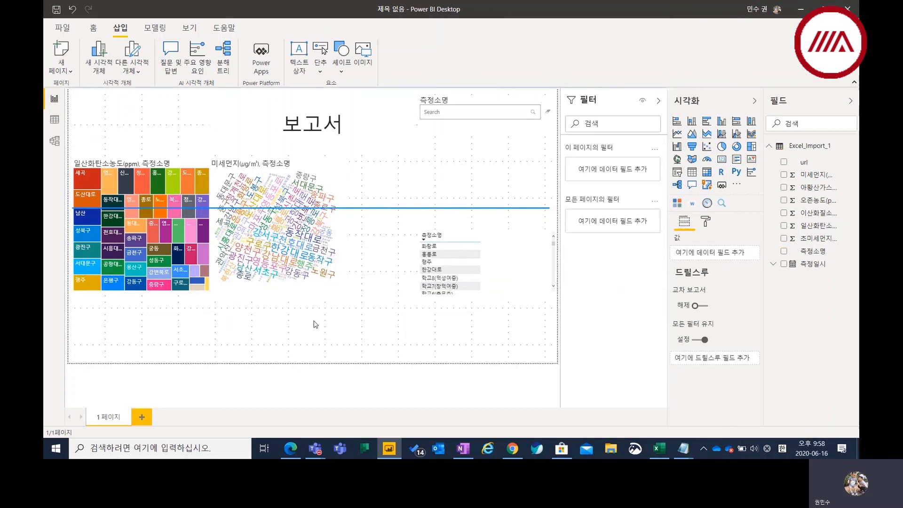